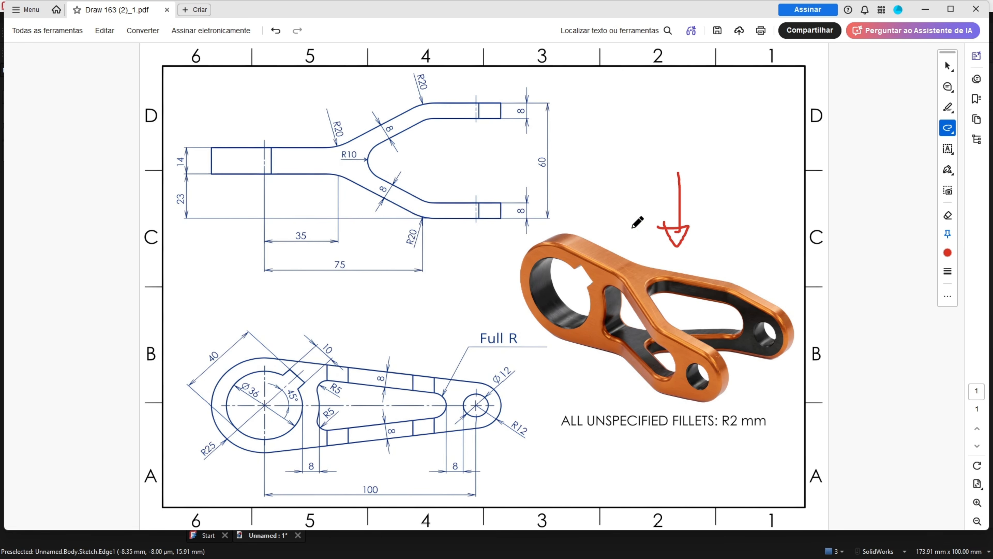
# Mark up the link-arm view in red: an arrow, the Ø36 arc and centre, the Ø12 hole, and a box around the 100 dimension
pyautogui.moveTo(188, 301)
pyautogui.mouseDown()
pyautogui.moveTo(225, 327)
pyautogui.moveTo(224, 316)
pyautogui.moveTo(228, 335)
pyautogui.mouseUp()
pyautogui.keyDown('ctrl'); pyautogui.scroll(2, 191, 389); pyautogui.keyUp('ctrl')
pyautogui.scroll(-2, 180, 386)
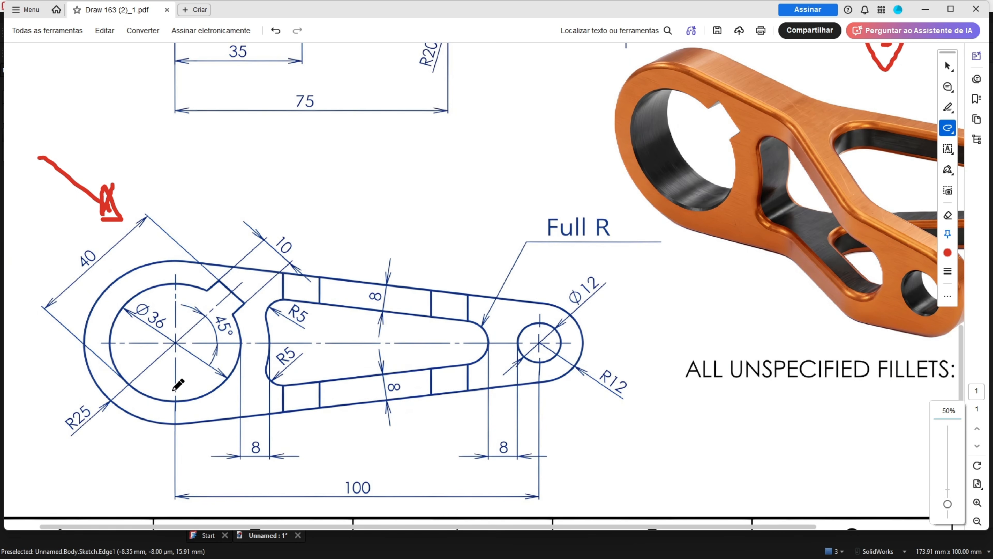
pyautogui.click(174, 342)
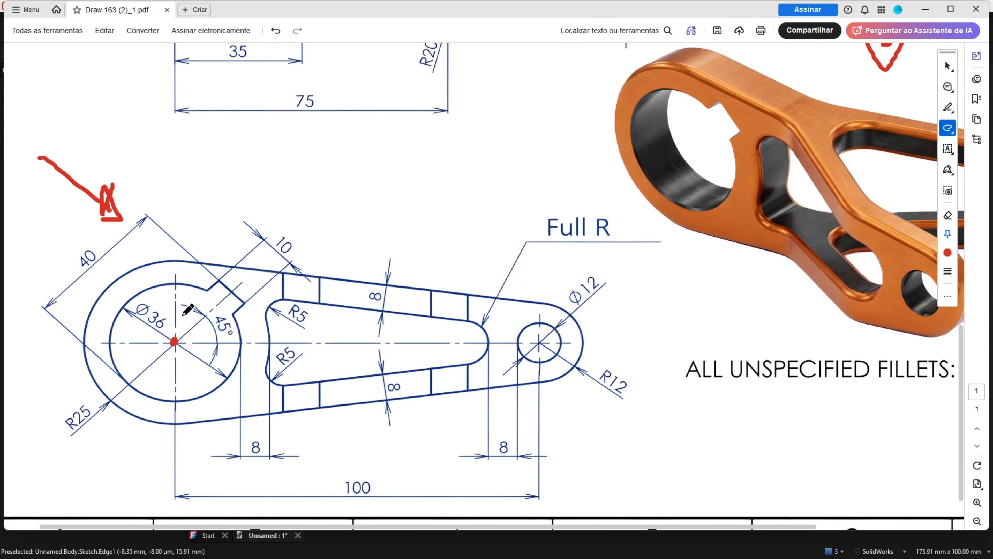
pyautogui.moveTo(206, 289)
pyautogui.mouseDown()
pyautogui.moveTo(158, 282)
pyautogui.moveTo(118, 311)
pyautogui.moveTo(161, 336)
pyautogui.mouseUp()
pyautogui.moveTo(552, 328)
pyautogui.mouseDown()
pyautogui.moveTo(520, 331)
pyautogui.moveTo(534, 364)
pyautogui.moveTo(563, 325)
pyautogui.moveTo(548, 319)
pyautogui.moveTo(617, 282)
pyautogui.moveTo(562, 287)
pyautogui.moveTo(571, 304)
pyautogui.mouseUp()
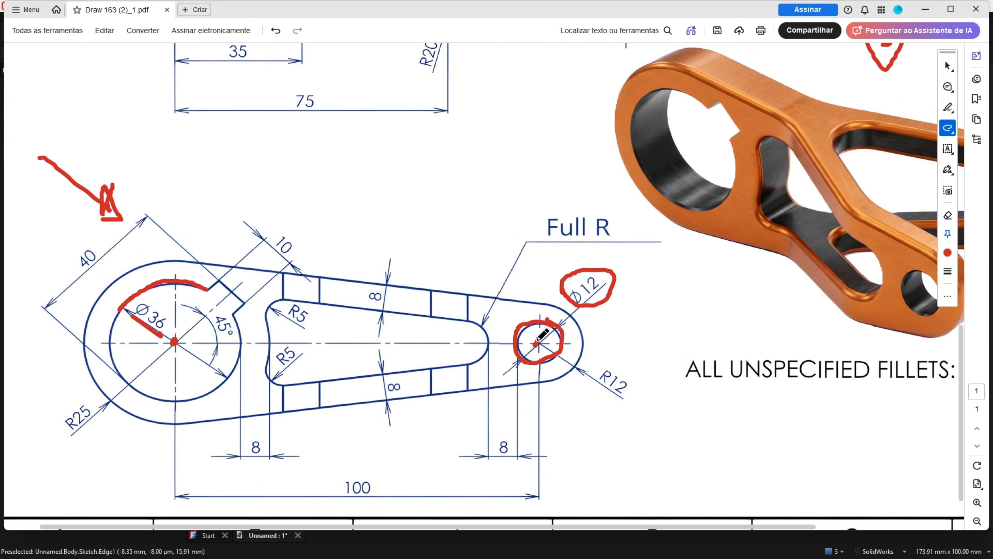
pyautogui.moveTo(536, 342); pyautogui.dragTo(538, 337)
pyautogui.moveTo(172, 343); pyautogui.dragTo(174, 348)
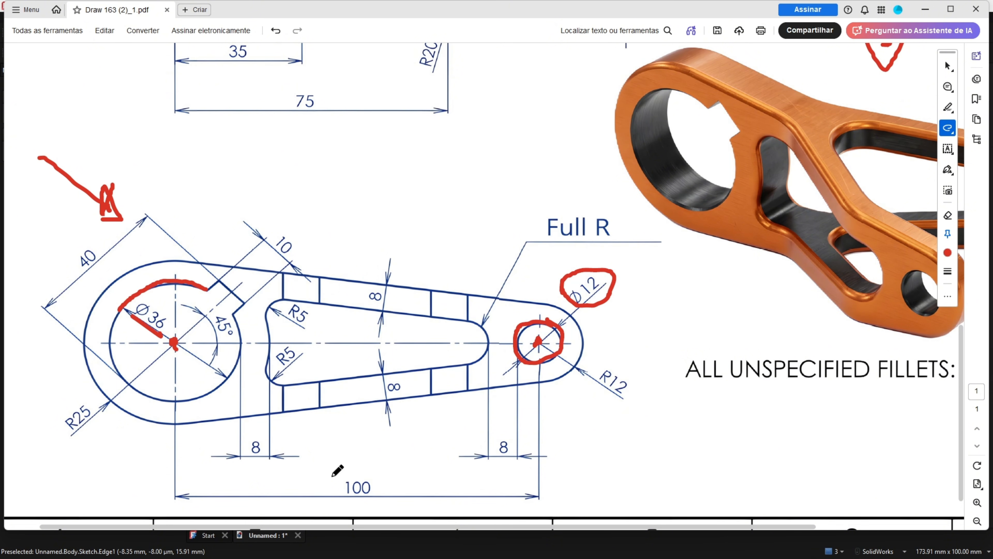
pyautogui.moveTo(335, 472)
pyautogui.mouseDown()
pyautogui.moveTo(337, 493)
pyautogui.moveTo(381, 471)
pyautogui.moveTo(335, 469)
pyautogui.mouseUp()
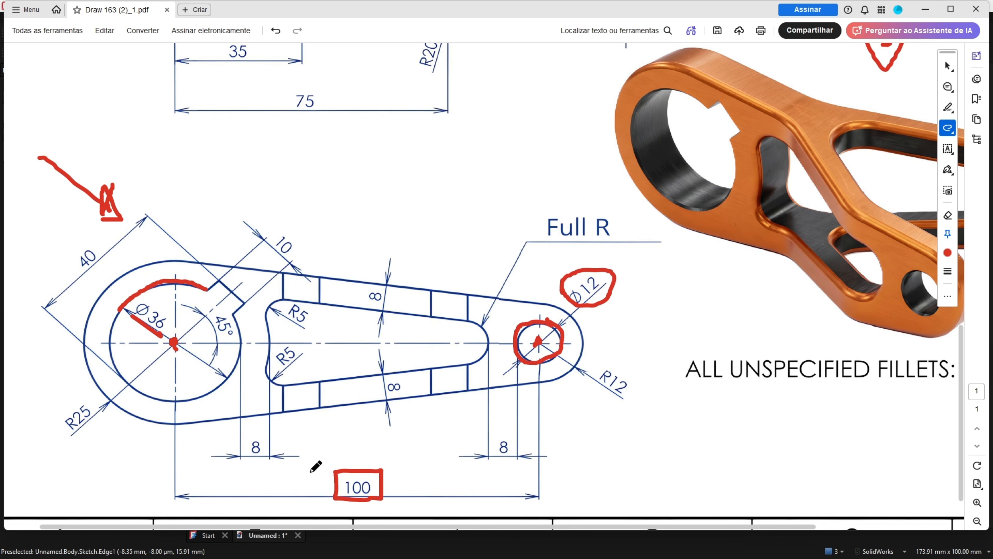
# Start an XZ-plane sketch with a Ø36 circle at the origin and a Ø12 circle on the horizontal axis
pyautogui.hotkey('alt', 'Tab')
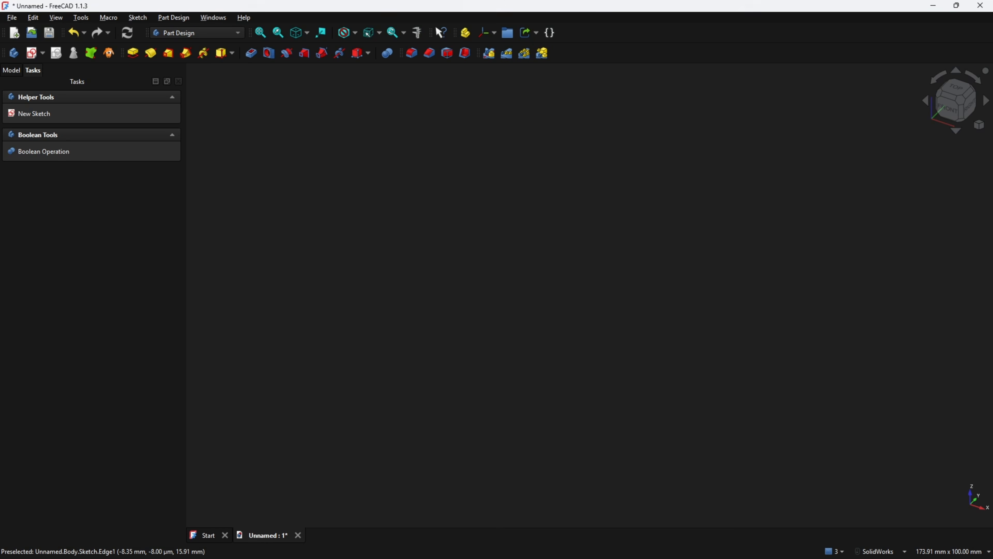
pyautogui.click(32, 53)
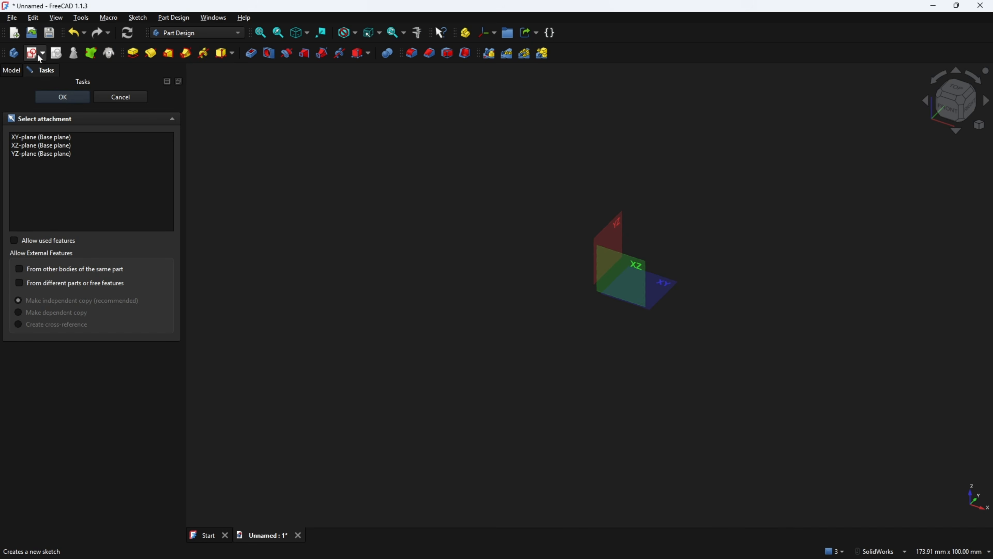
pyautogui.click(636, 256)
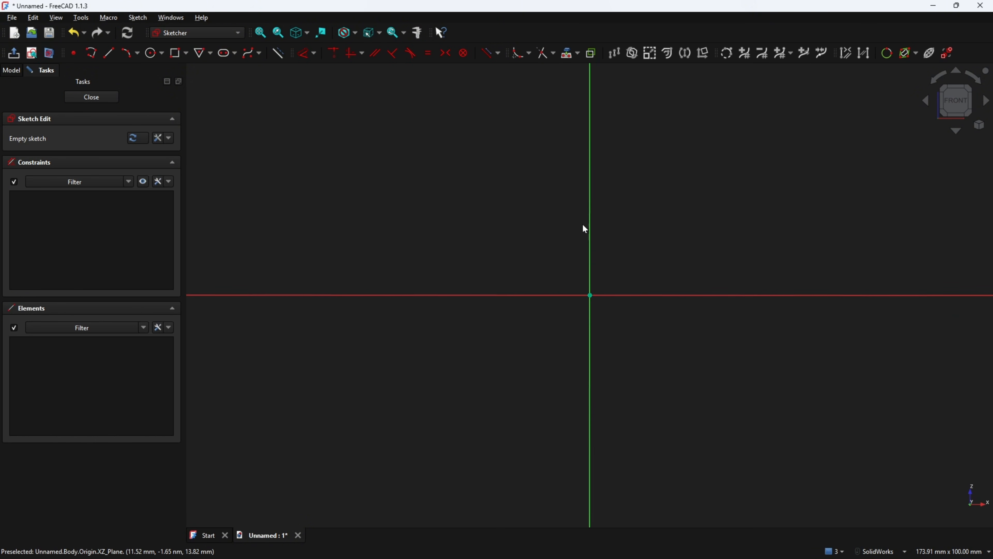
pyautogui.click(153, 52)
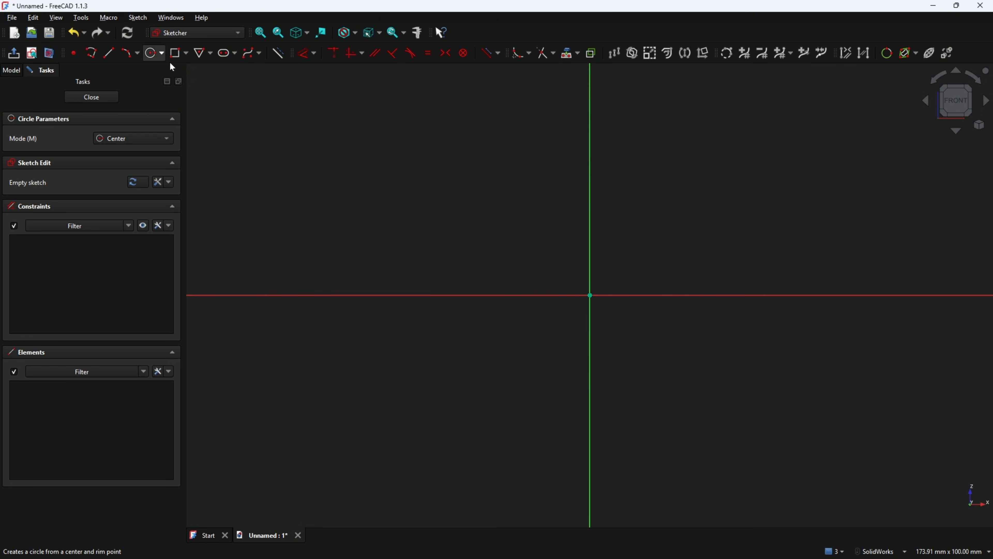
pyautogui.click(590, 296)
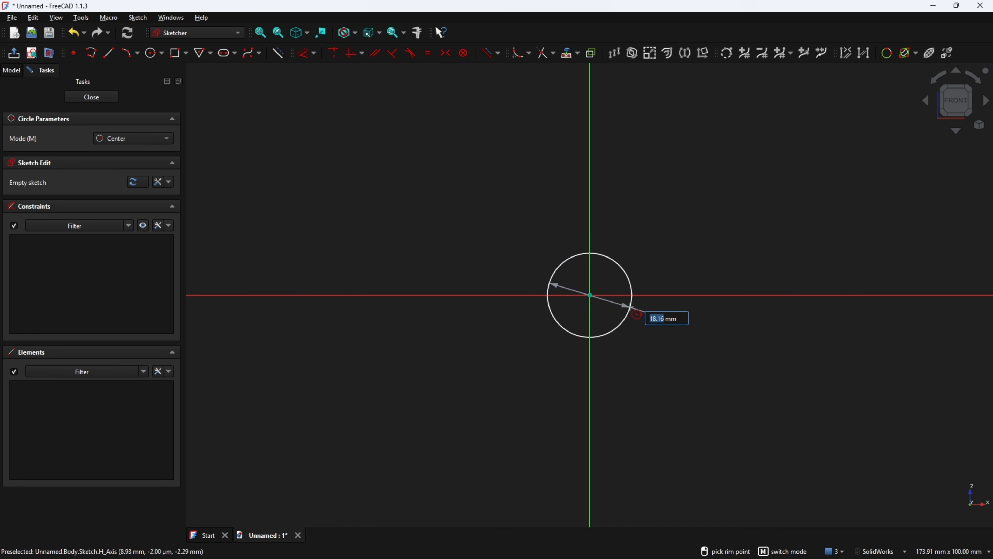
pyautogui.write('36')
pyautogui.press('Return')
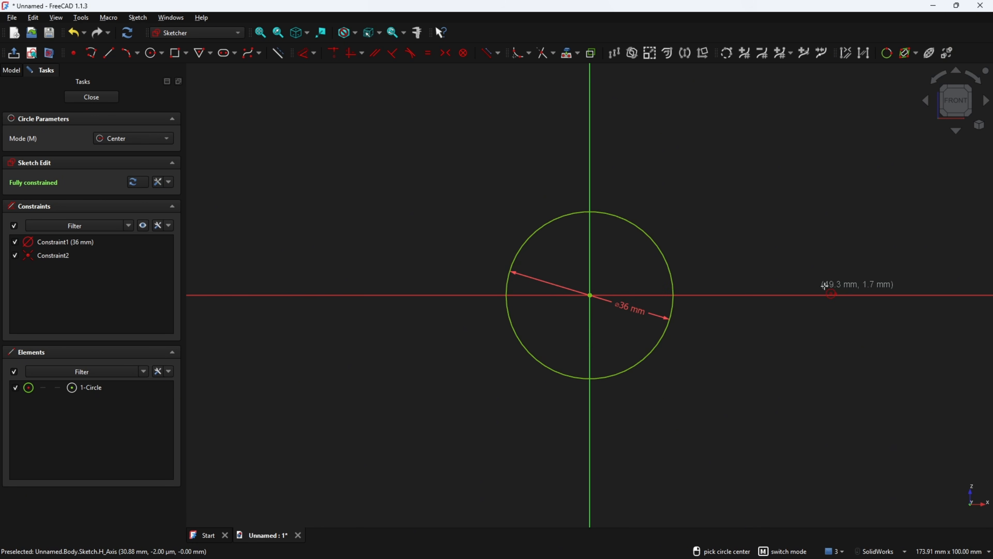
pyautogui.click(953, 294)
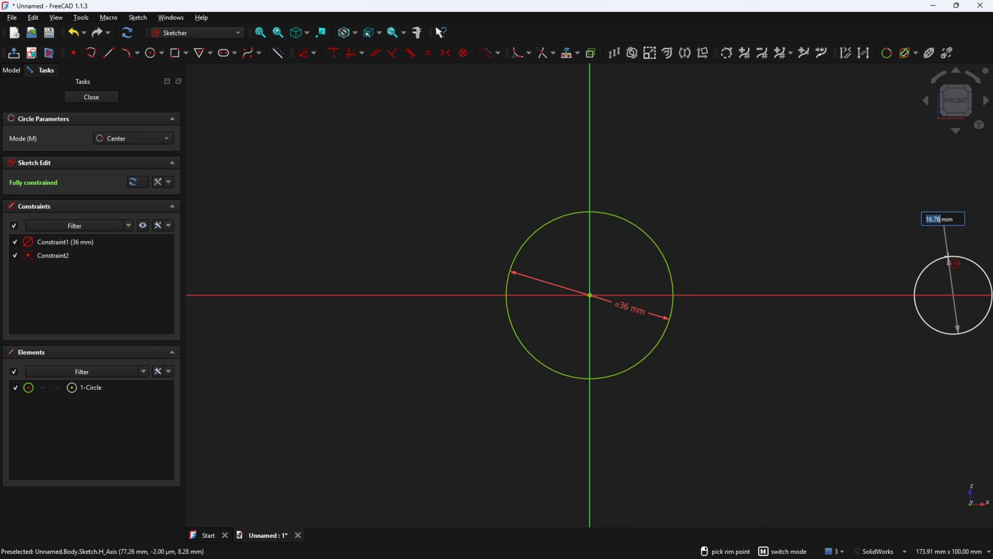
pyautogui.write('12')
pyautogui.press('Return')
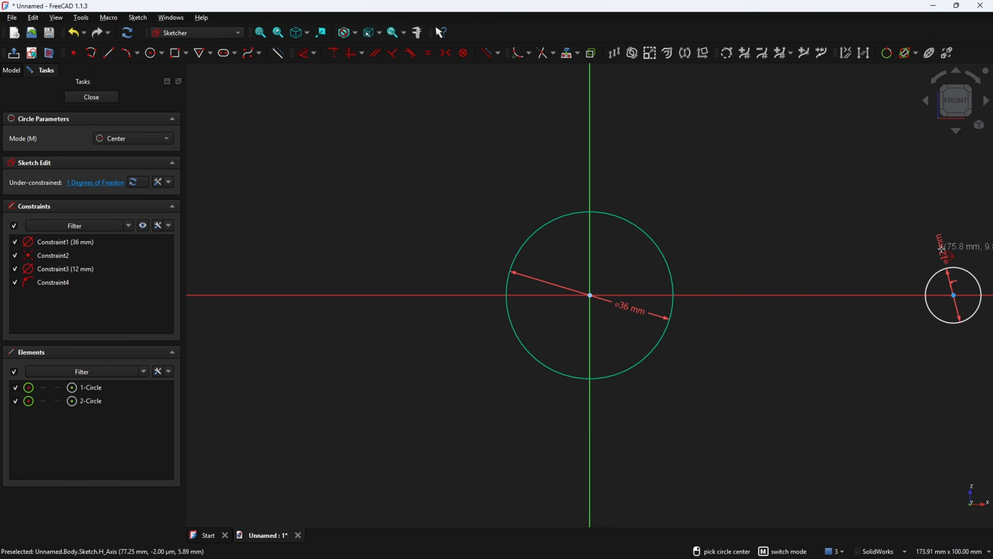
# Dimension the two circle centres 100 mm apart horizontally, placing the dimension below the circles
pyautogui.click(304, 53)
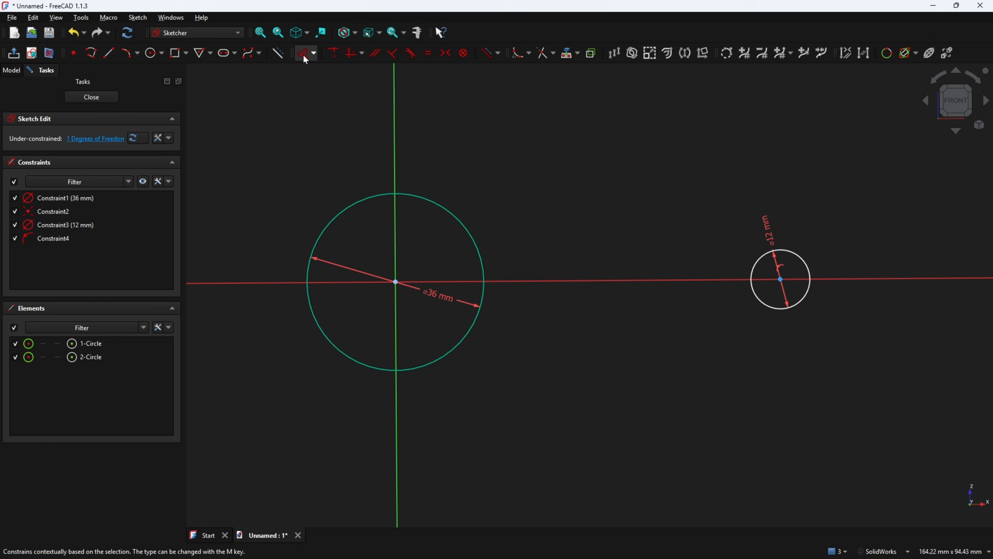
pyautogui.click(781, 280)
pyautogui.click(571, 417)
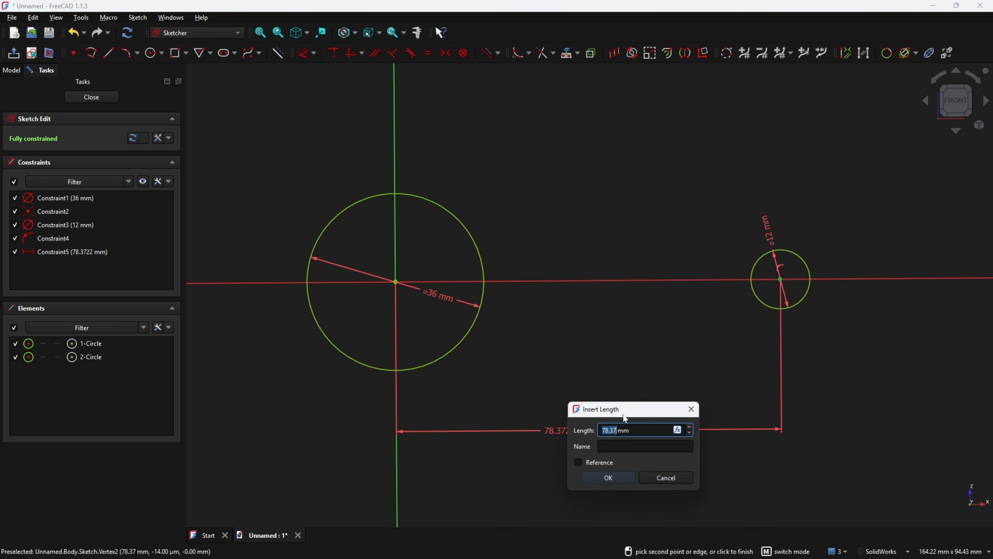
pyautogui.write('100')
pyautogui.press('Return')
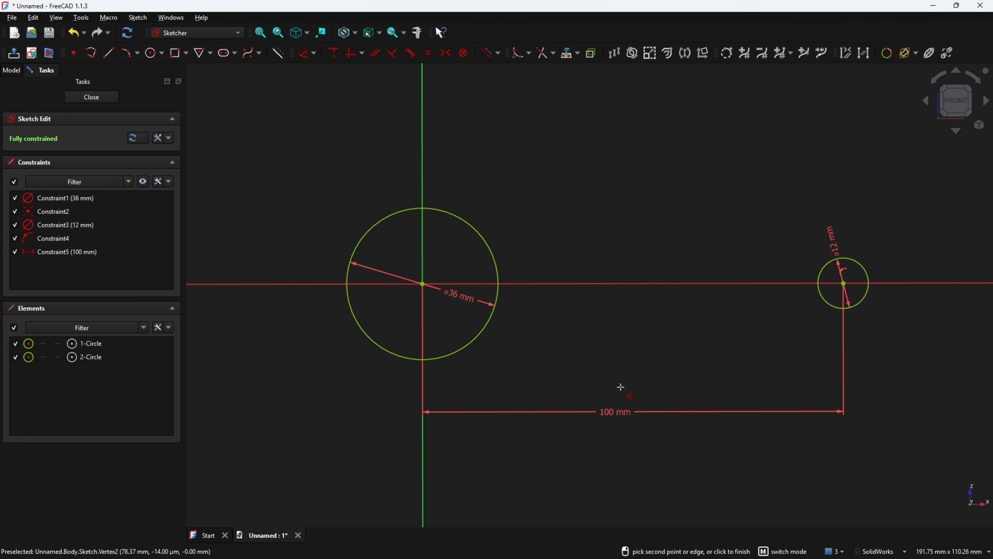
pyautogui.moveTo(612, 413); pyautogui.dragTo(619, 471)
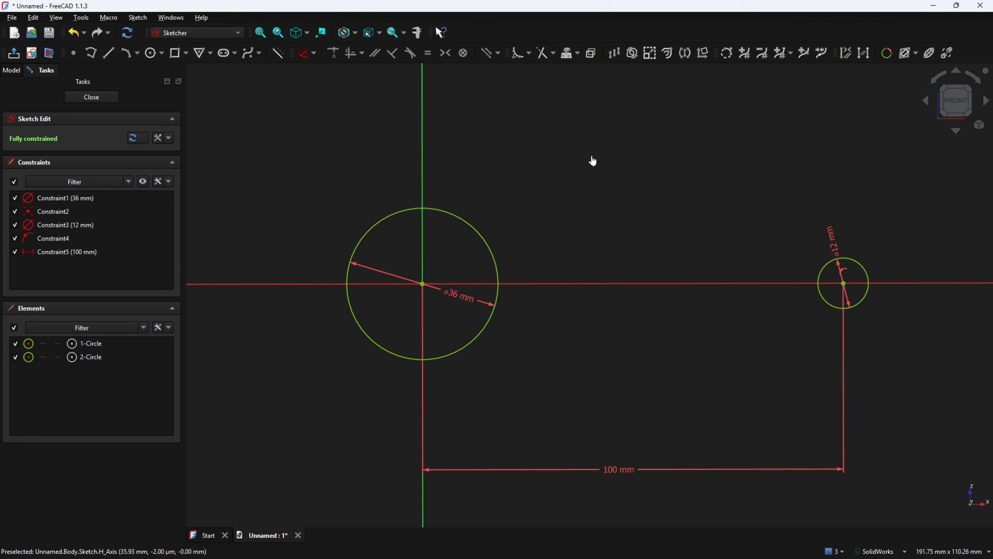
pyautogui.hotkey('alt', 'Tab')
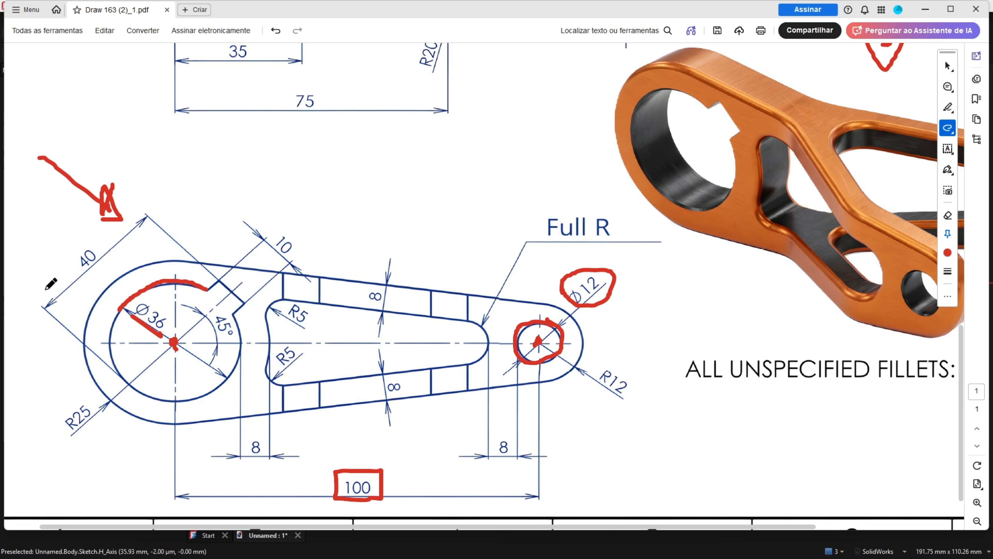
# Trace the 45° line from the Ø36 centre in red and circle the 45° and 40 labels
pyautogui.keyDown('ctrl'); pyautogui.scroll(1, 51, 283); pyautogui.keyUp('ctrl')
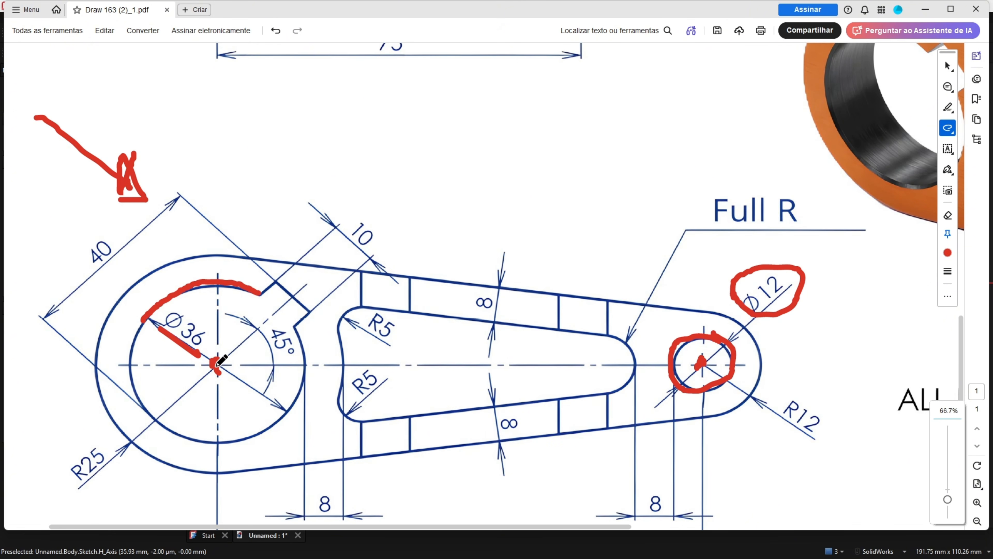
pyautogui.moveTo(217, 365); pyautogui.dragTo(300, 296)
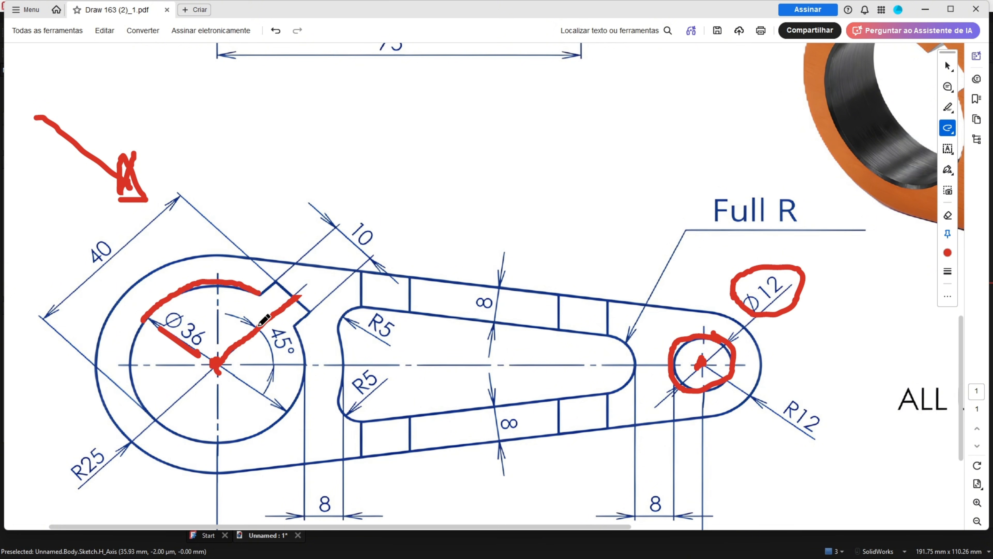
pyautogui.moveTo(263, 323)
pyautogui.mouseDown()
pyautogui.moveTo(220, 364)
pyautogui.moveTo(301, 350)
pyautogui.moveTo(292, 325)
pyautogui.moveTo(269, 329)
pyautogui.mouseUp()
pyautogui.moveTo(290, 293); pyautogui.dragTo(284, 298)
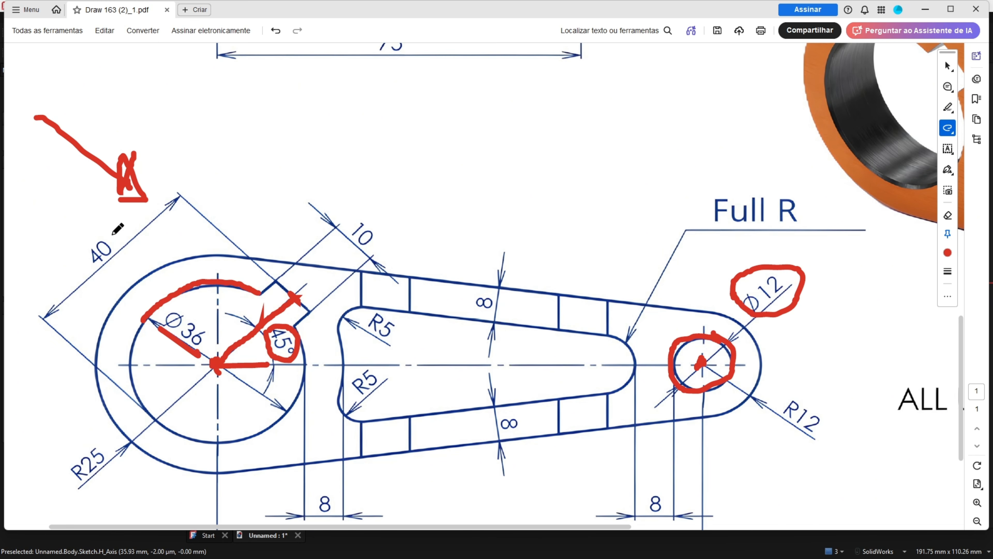
pyautogui.moveTo(112, 234)
pyautogui.mouseDown()
pyautogui.moveTo(81, 246)
pyautogui.moveTo(114, 235)
pyautogui.mouseUp()
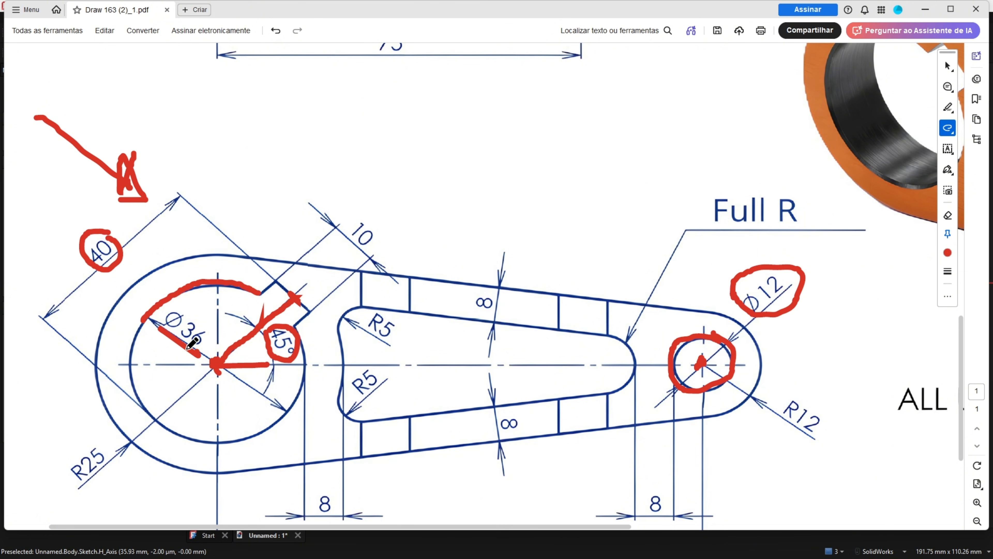
pyautogui.moveTo(204, 377)
pyautogui.mouseDown()
pyautogui.moveTo(165, 413)
pyautogui.moveTo(169, 403)
pyautogui.mouseUp()
pyautogui.moveTo(212, 360); pyautogui.dragTo(156, 319)
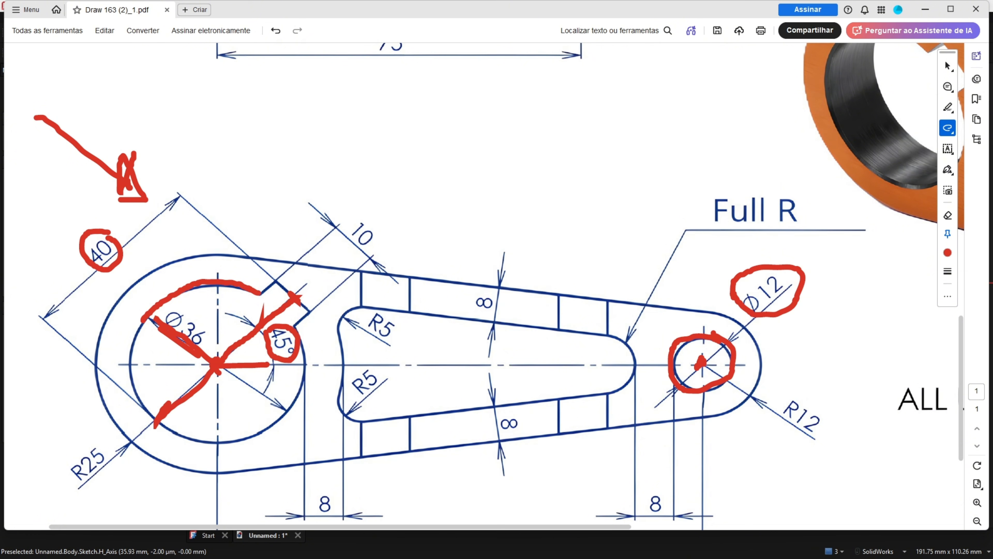
# Draw a 22 mm construction line at 45° from the Ø36 centre and move its labels clear
pyautogui.hotkey('alt', 'Tab')
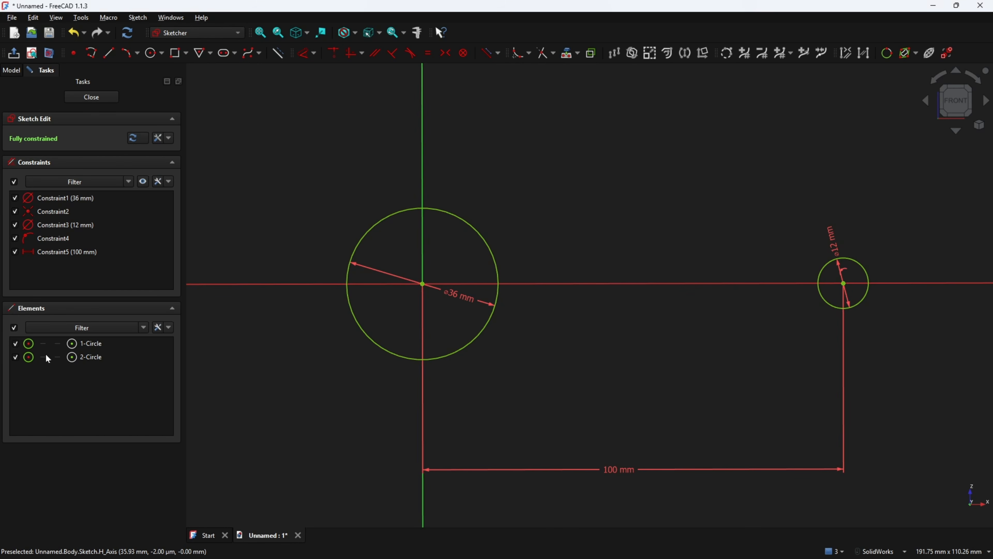
pyautogui.click(109, 53)
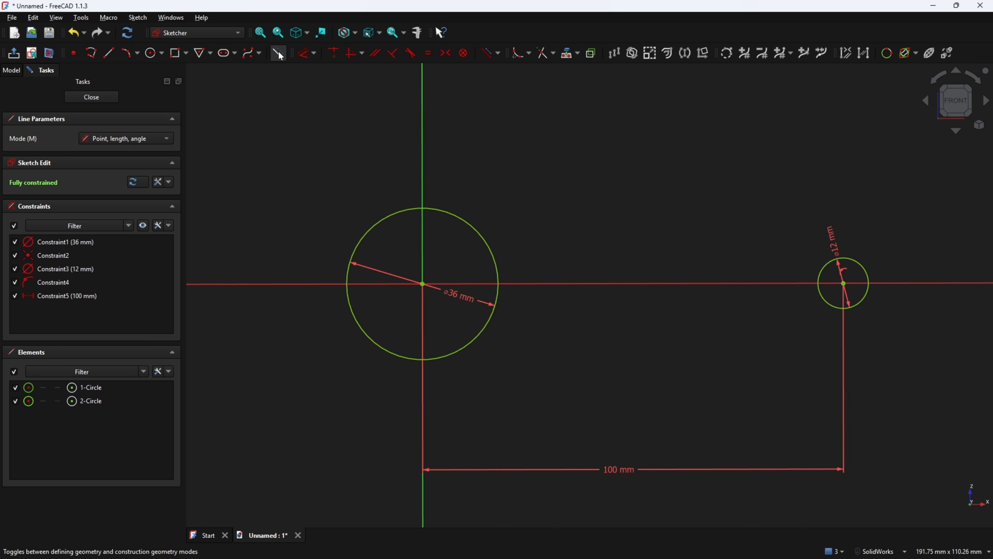
pyautogui.click(280, 55)
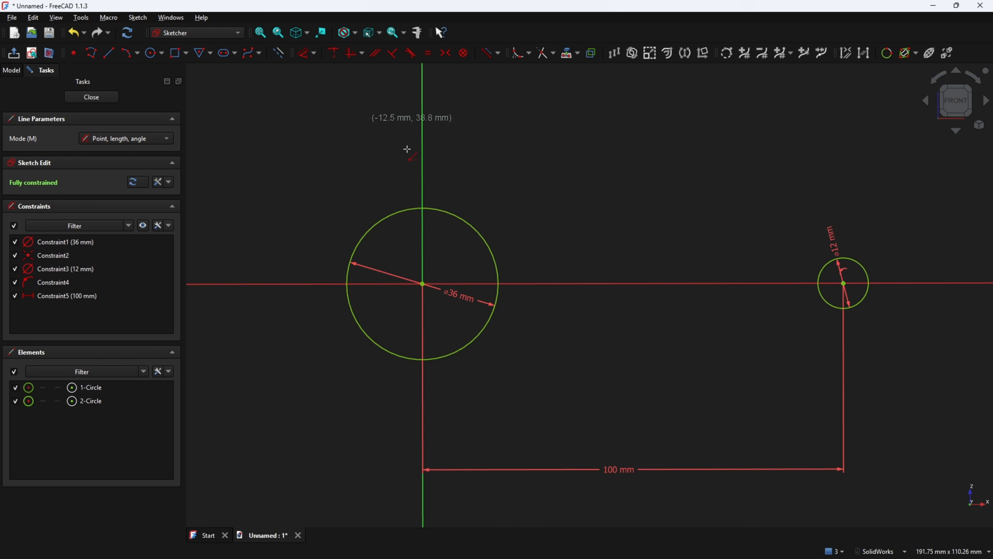
pyautogui.click(422, 284)
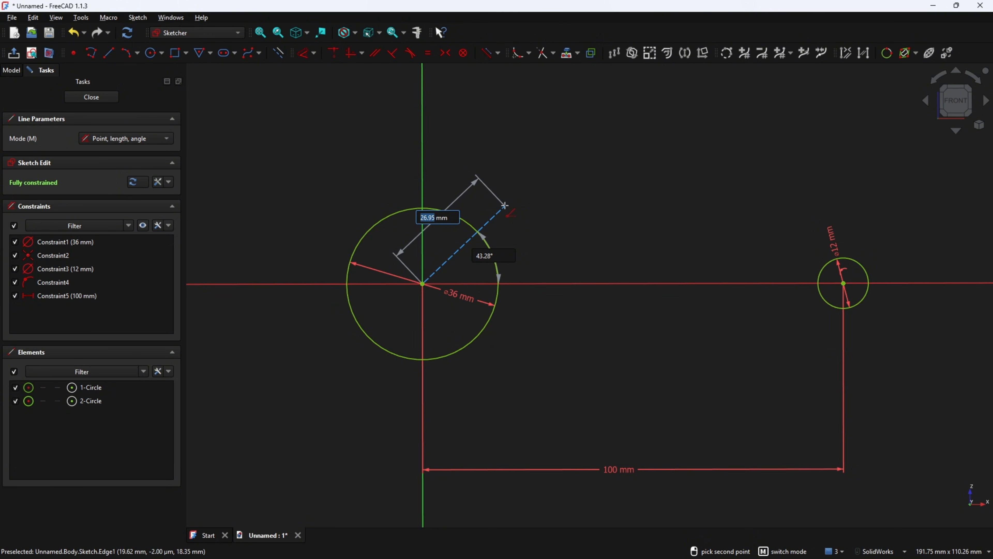
pyautogui.write('22')
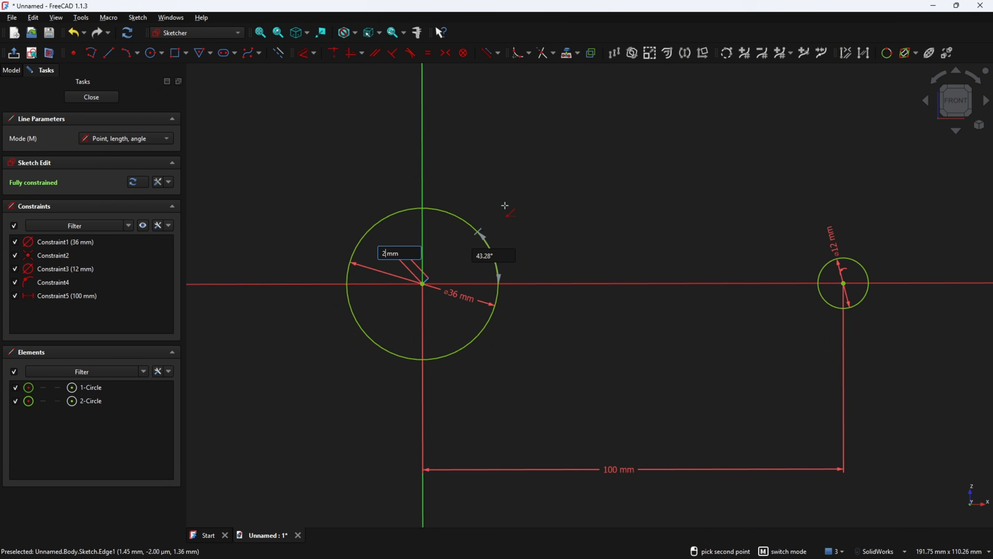
pyautogui.press('Tab')
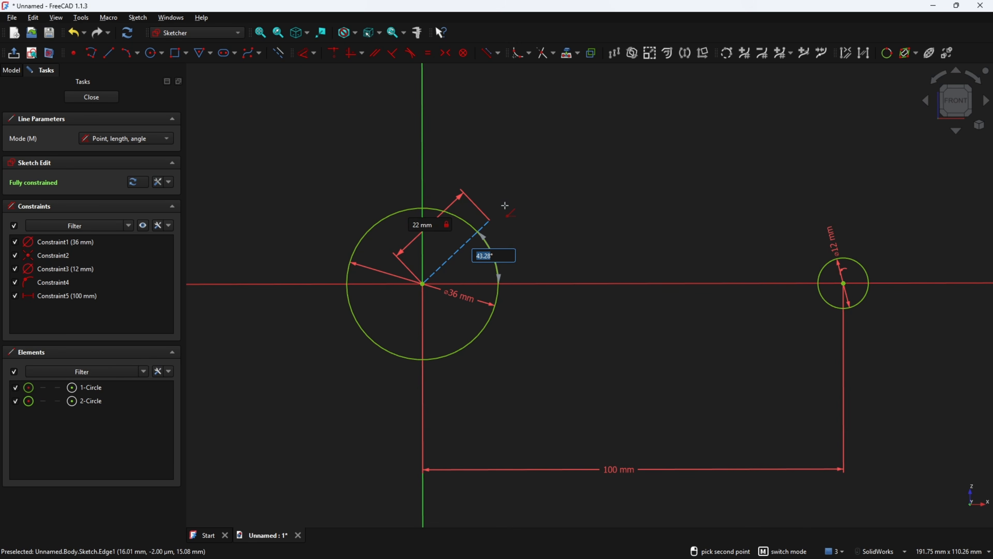
pyautogui.write('45')
pyautogui.press('Return')
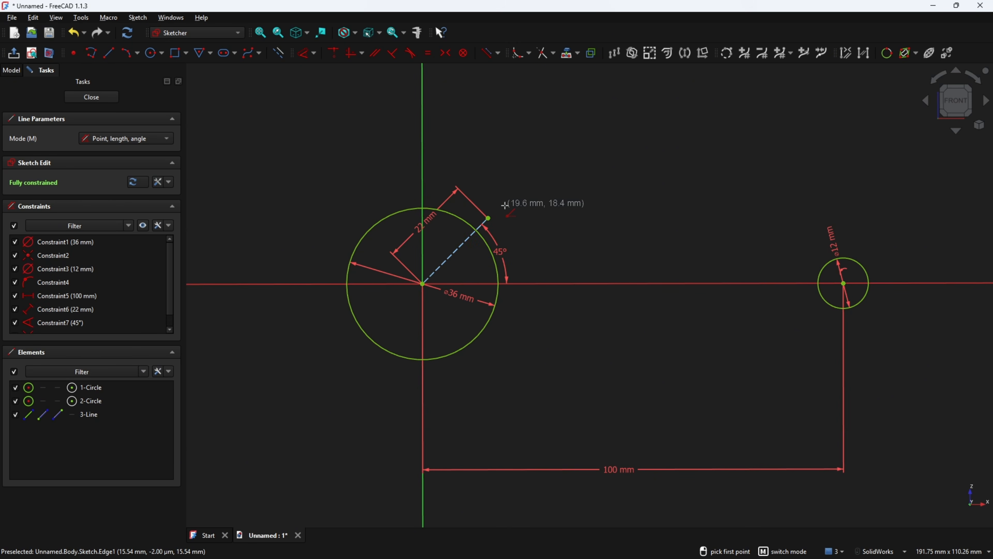
pyautogui.press('Escape')
pyautogui.moveTo(501, 251); pyautogui.dragTo(468, 270)
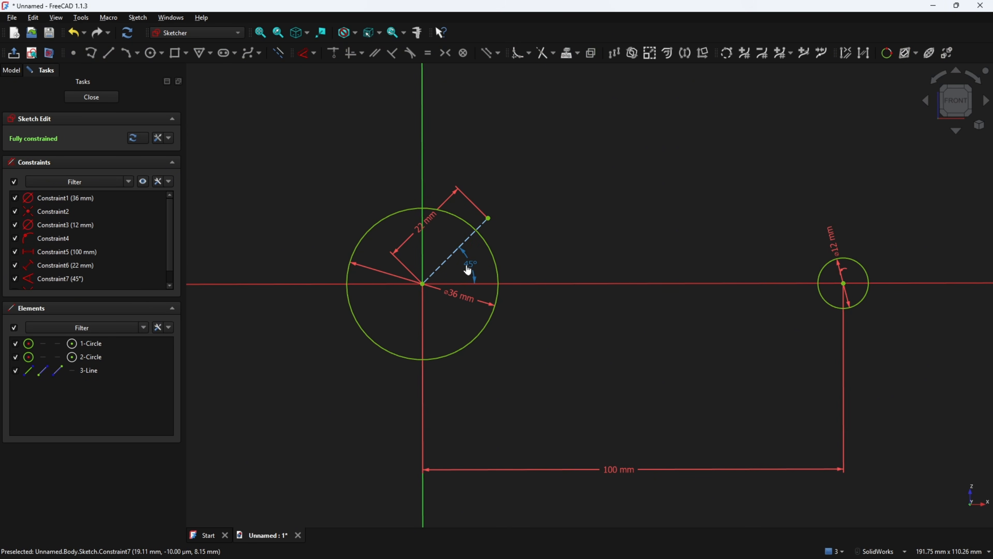
pyautogui.moveTo(426, 221); pyautogui.dragTo(372, 173)
pyautogui.hotkey('alt', 'Tab')
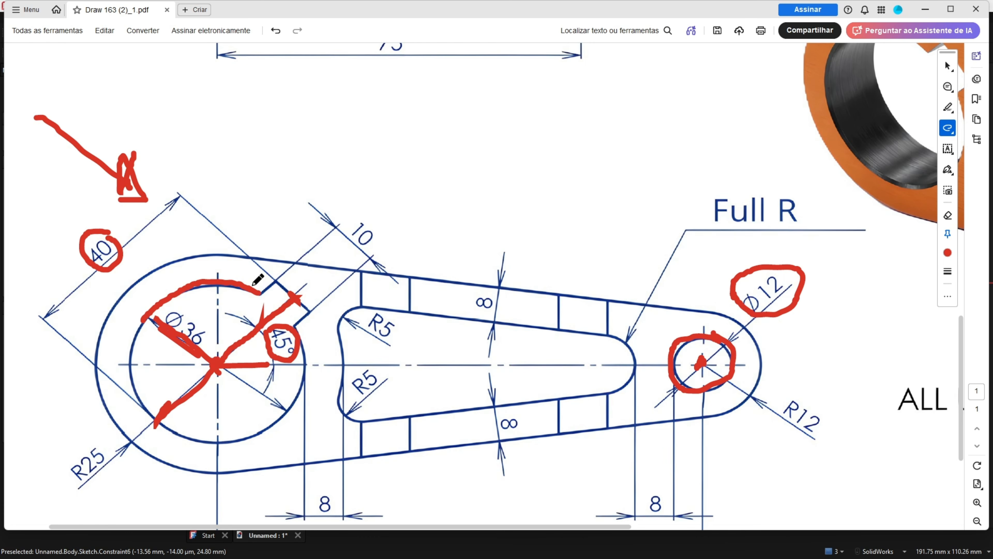
# Trace the 45° tab outline and circle the 10 dimension in red
pyautogui.keyDown('ctrl'); pyautogui.scroll(2, 256, 291); pyautogui.keyUp('ctrl')
pyautogui.moveTo(289, 275)
pyautogui.mouseDown()
pyautogui.moveTo(340, 325)
pyautogui.moveTo(312, 344)
pyautogui.moveTo(295, 283)
pyautogui.mouseUp()
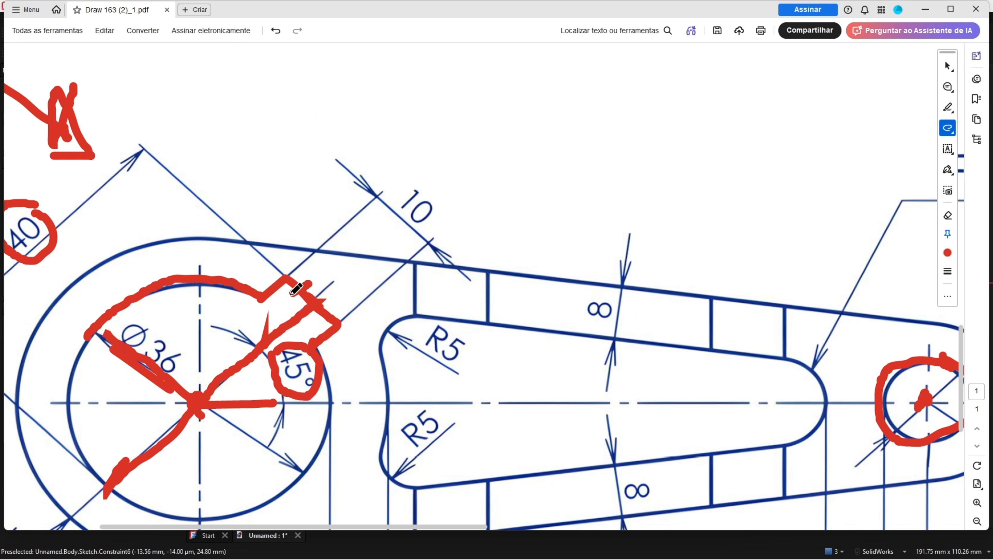
pyautogui.moveTo(383, 198)
pyautogui.mouseDown()
pyautogui.moveTo(433, 228)
pyautogui.moveTo(444, 176)
pyautogui.moveTo(384, 198)
pyautogui.mouseUp()
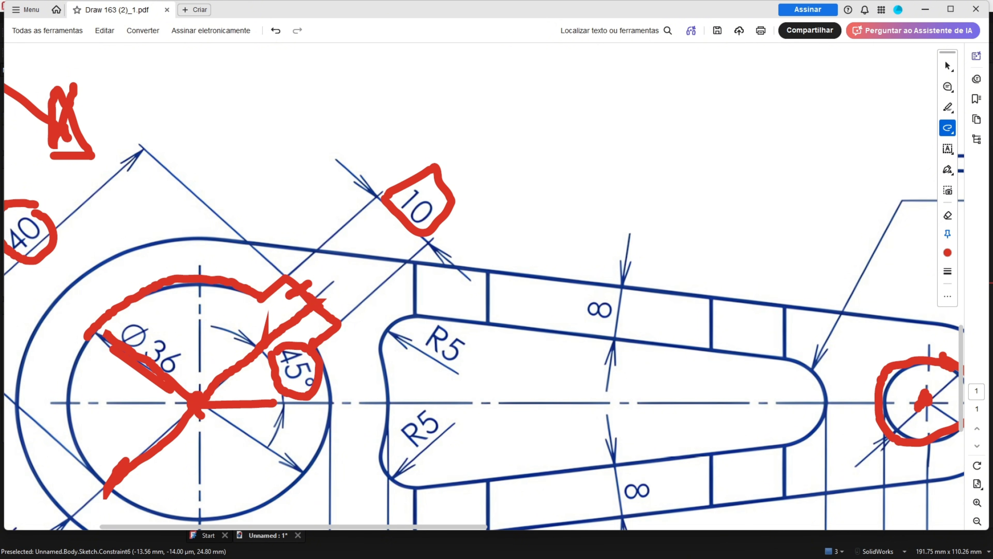
pyautogui.hotkey('alt', 'Tab')
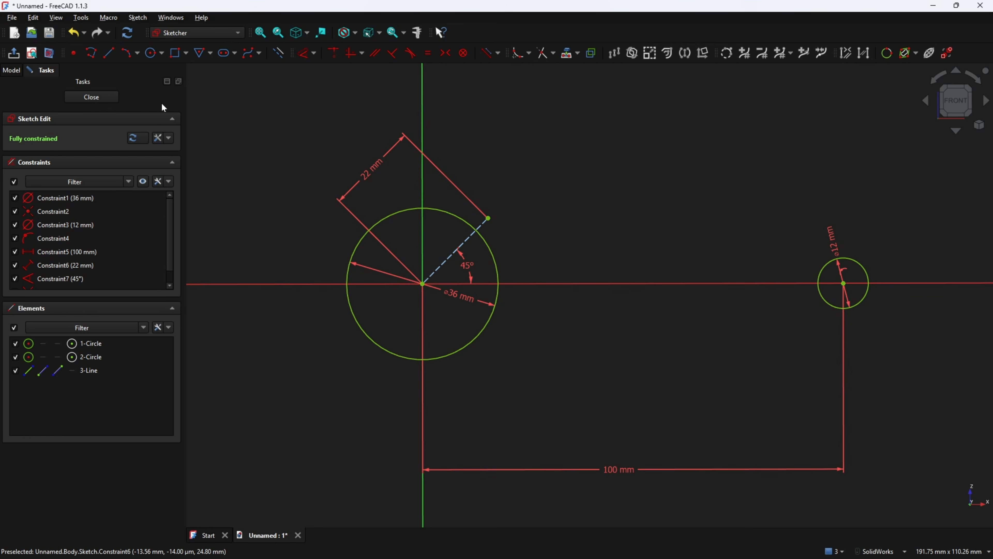
# Draw three connected lines from the Ø36 circle around the 45° line's end, outlining the tab
pyautogui.click(278, 53)
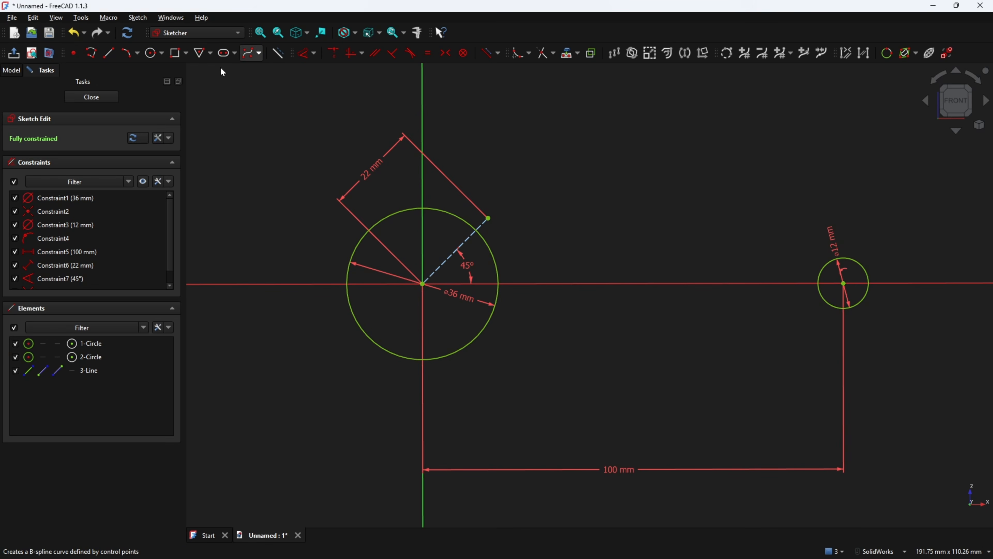
pyautogui.click(108, 53)
pyautogui.scroll(6, 485, 227)
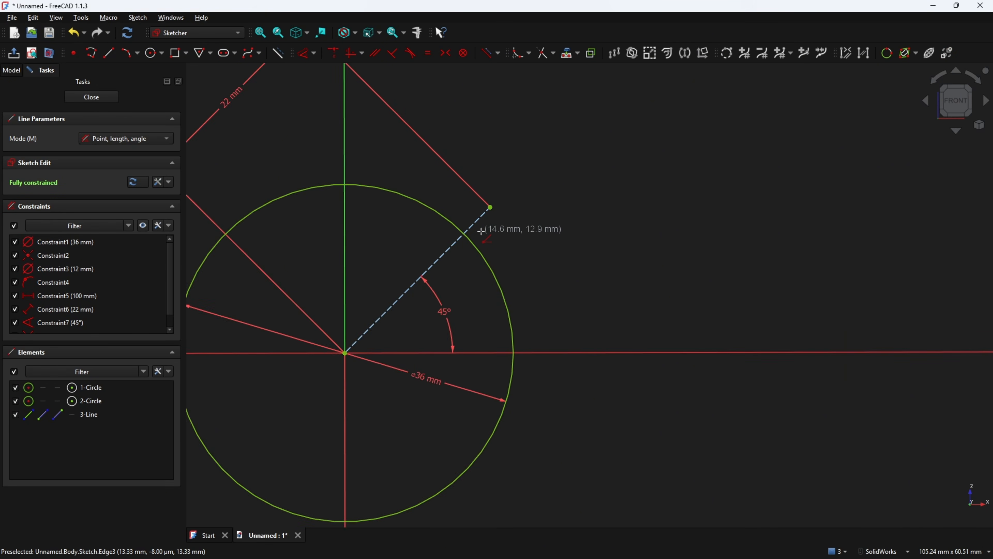
pyautogui.click(494, 195)
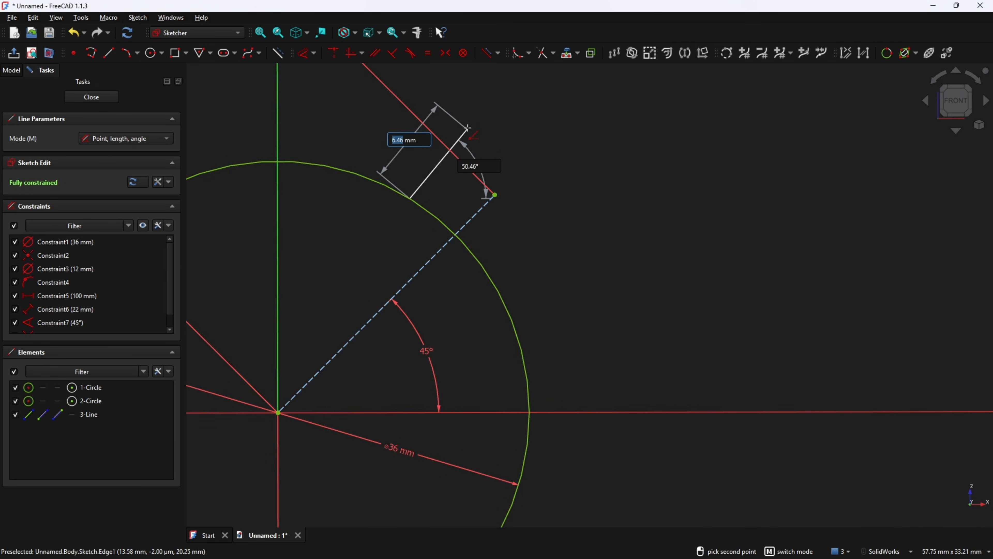
pyautogui.click(476, 131)
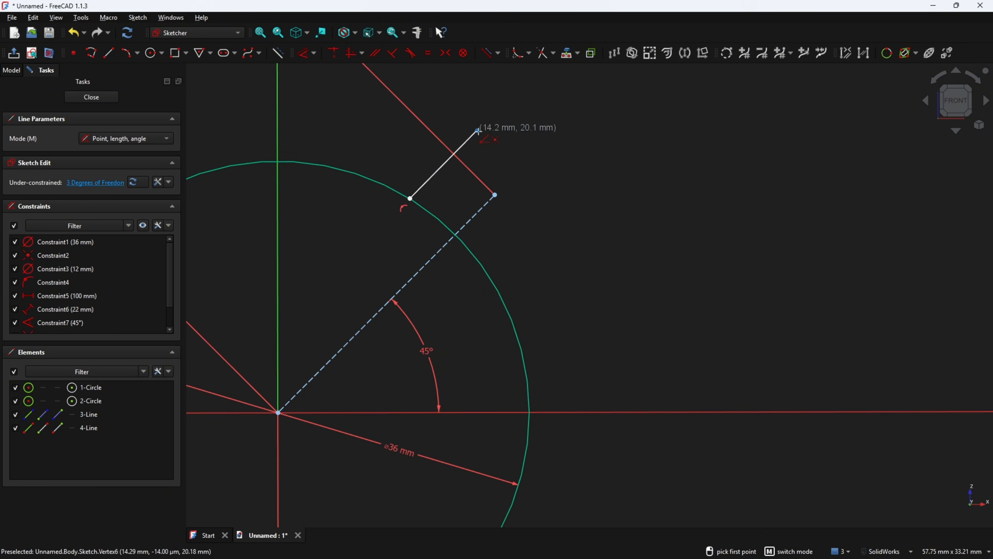
pyautogui.click(477, 130)
pyautogui.click(548, 195)
pyautogui.click(548, 200)
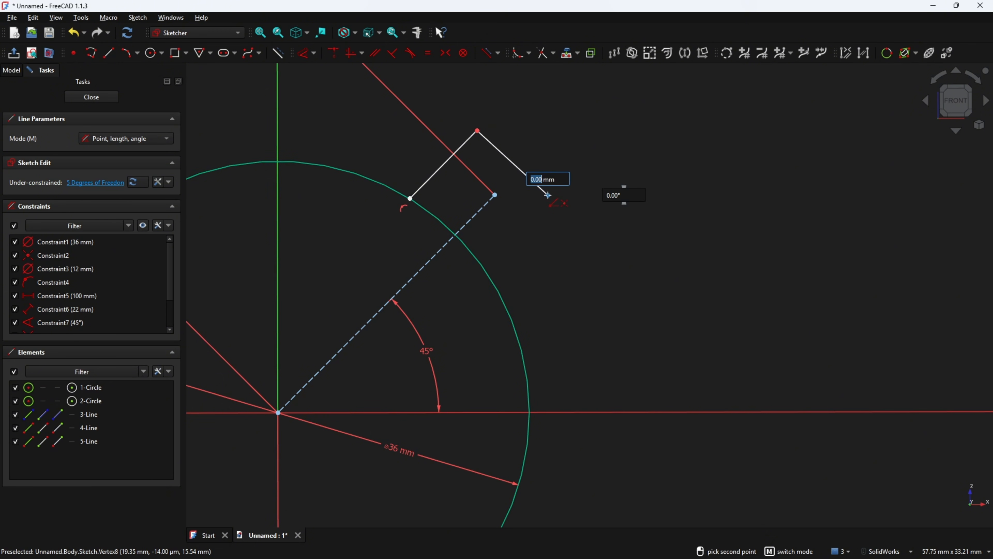
pyautogui.click(480, 263)
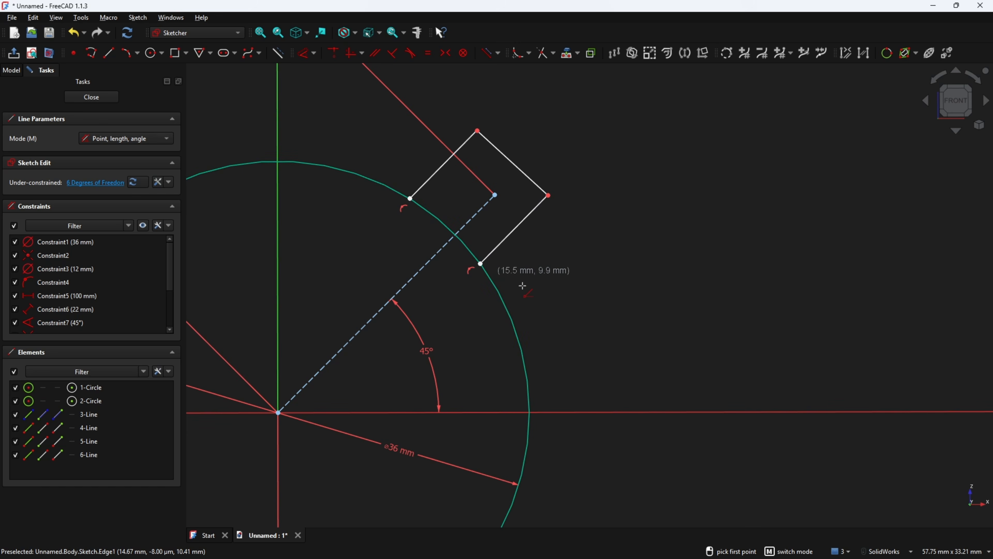
pyautogui.rightClick(532, 273)
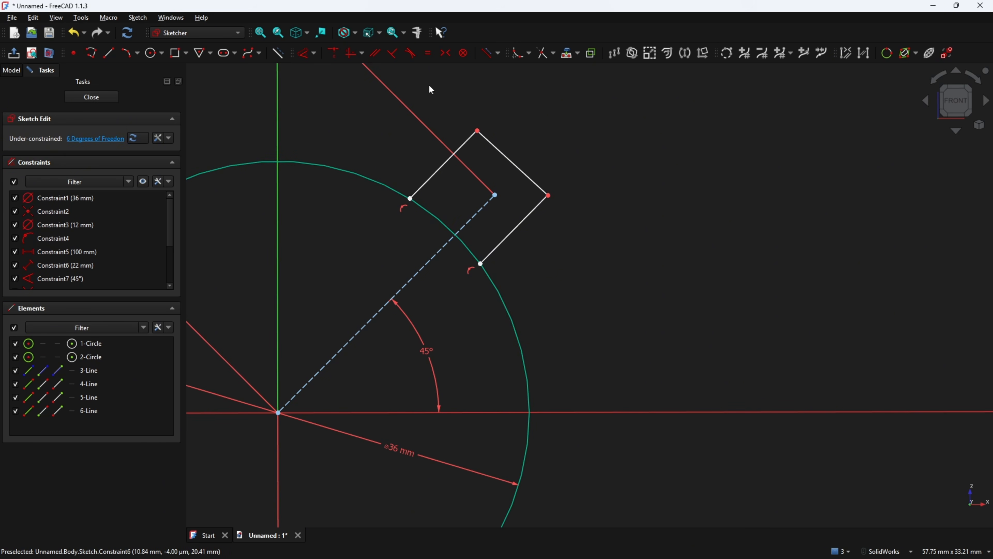
# Constrain the tab's end edge perpendicular to the 45° construction line
pyautogui.click(393, 53)
pyautogui.click(505, 156)
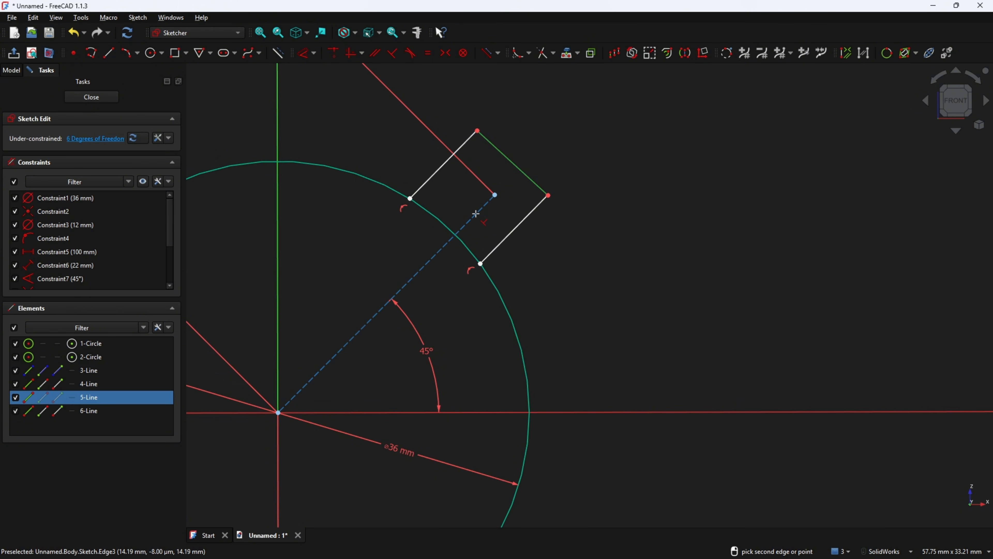
pyautogui.click(476, 213)
pyautogui.click(463, 143)
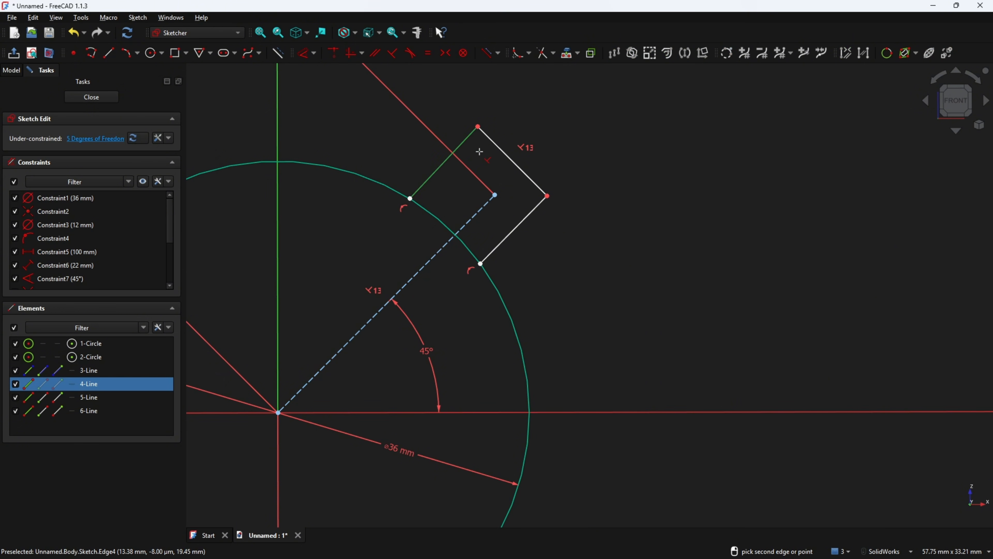
# Make both tab sides perpendicular to the tab's end edge
pyautogui.click(490, 145)
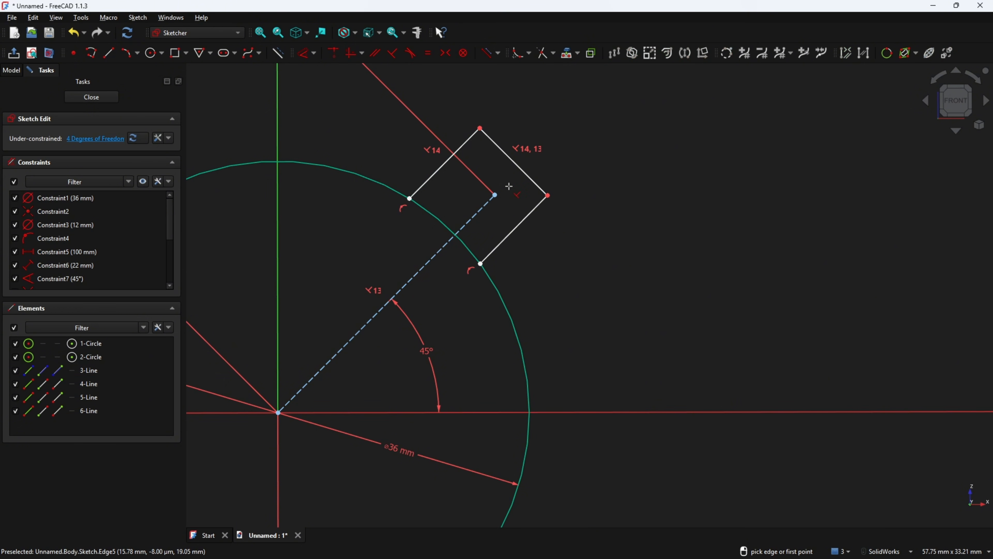
pyautogui.click(533, 214)
pyautogui.click(528, 177)
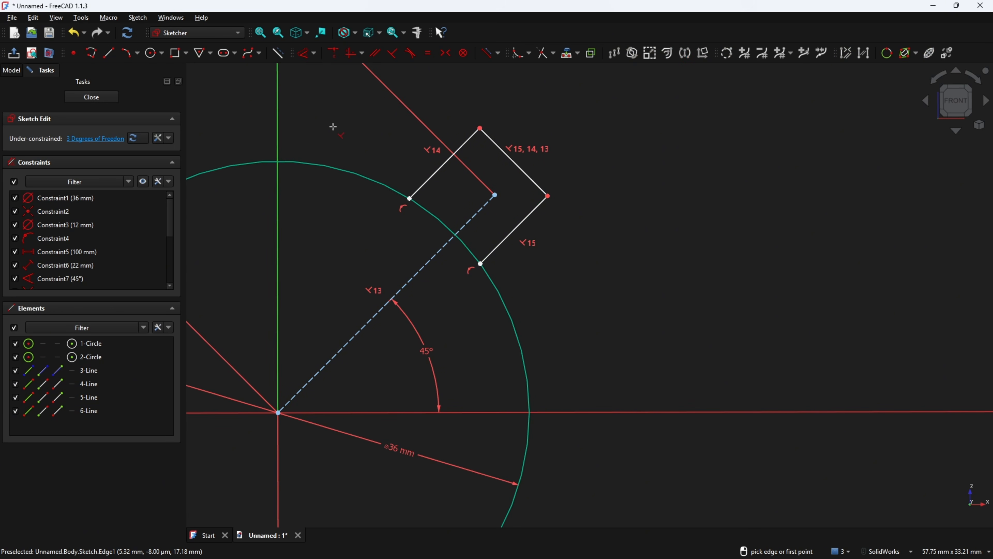
# Dimension the end edge 10 mm with a 5 mm offset, and make the 45° line's end coincident with it
pyautogui.click(304, 52)
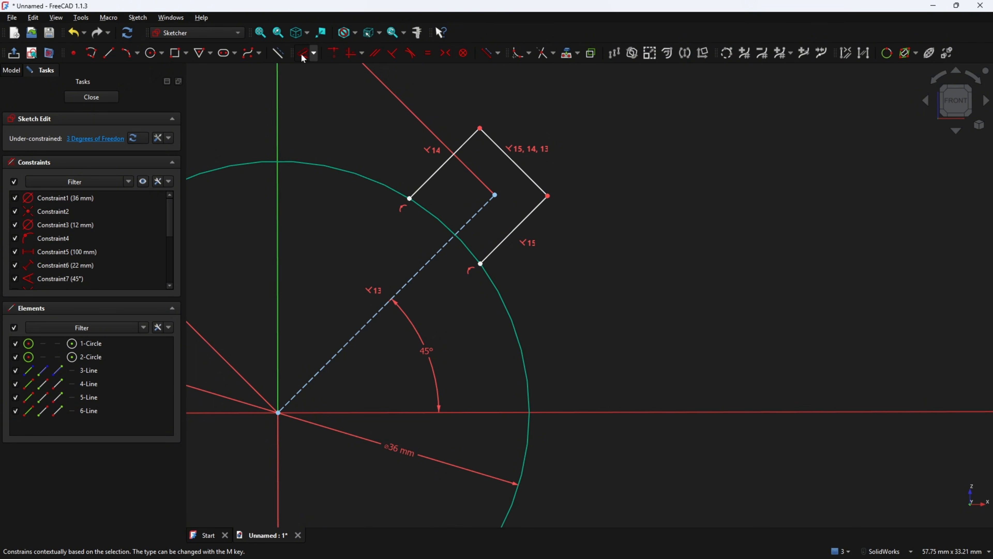
pyautogui.click(521, 172)
pyautogui.click(552, 127)
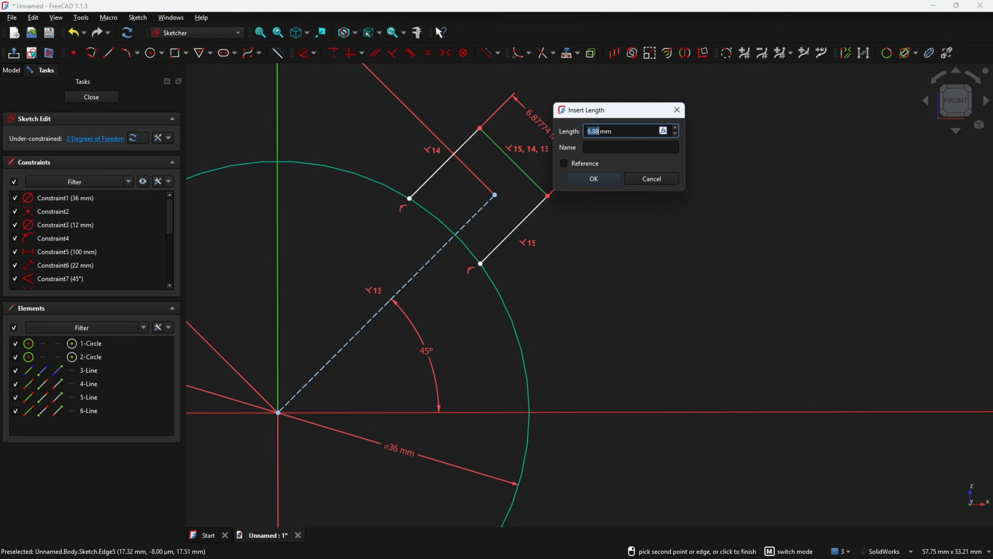
pyautogui.write('10')
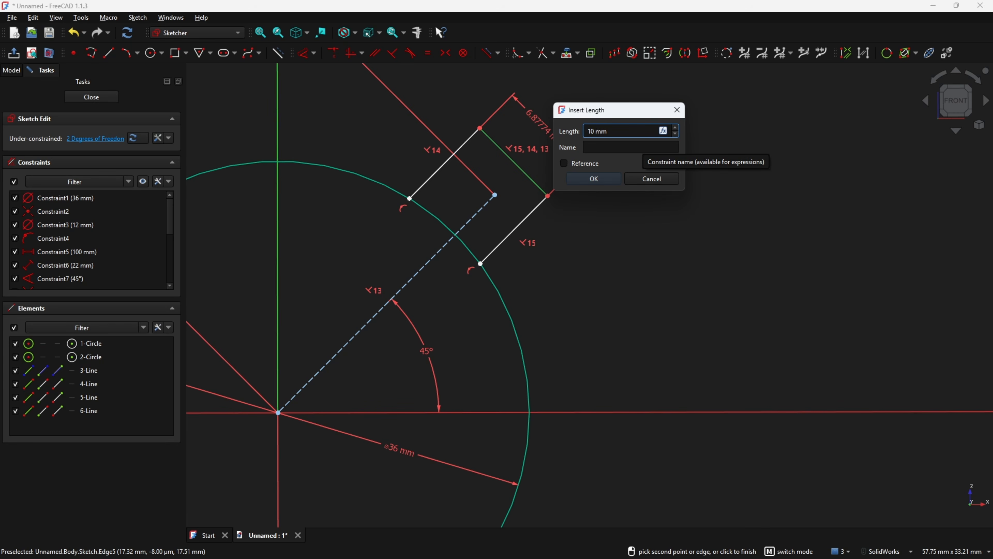
pyautogui.press('Return')
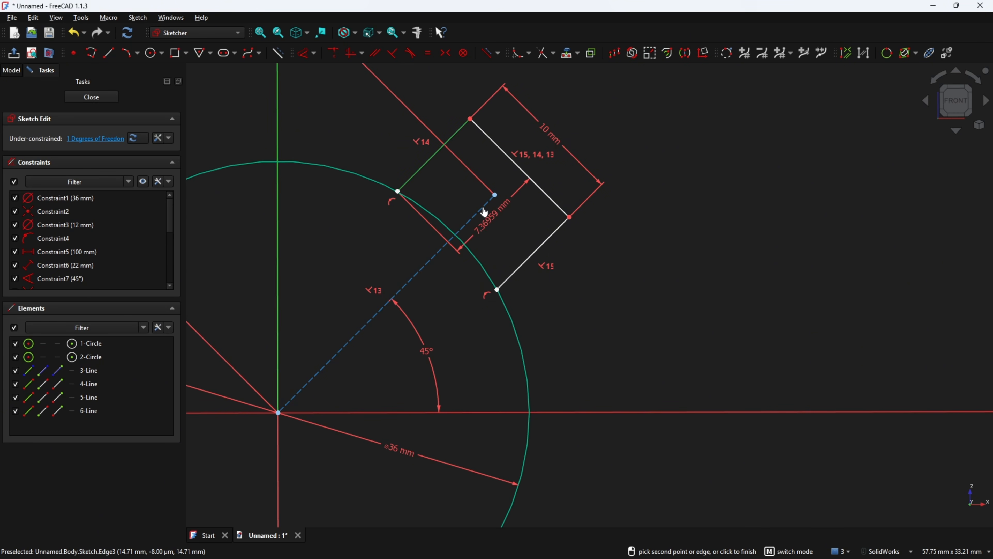
pyautogui.click(484, 206)
pyautogui.click(513, 138)
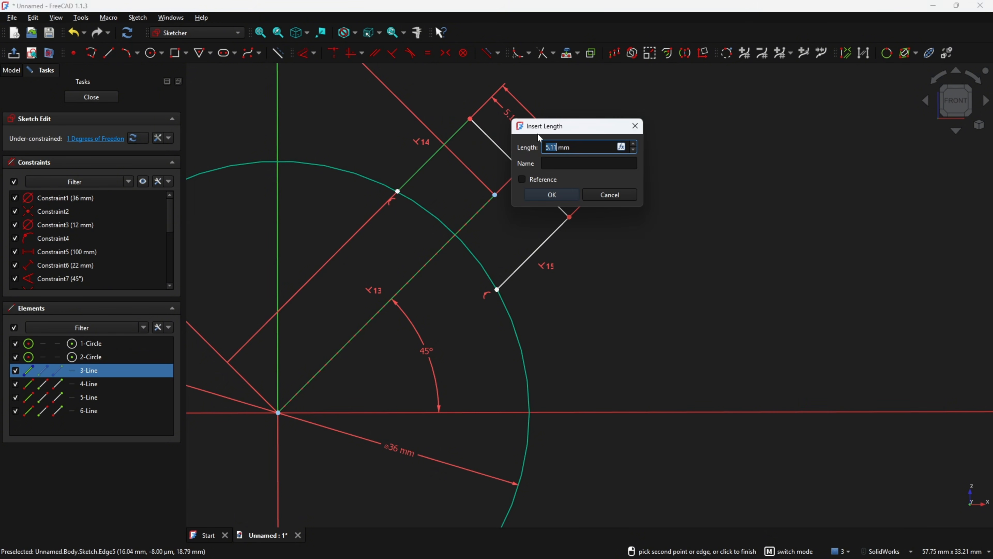
pyautogui.press('Return')
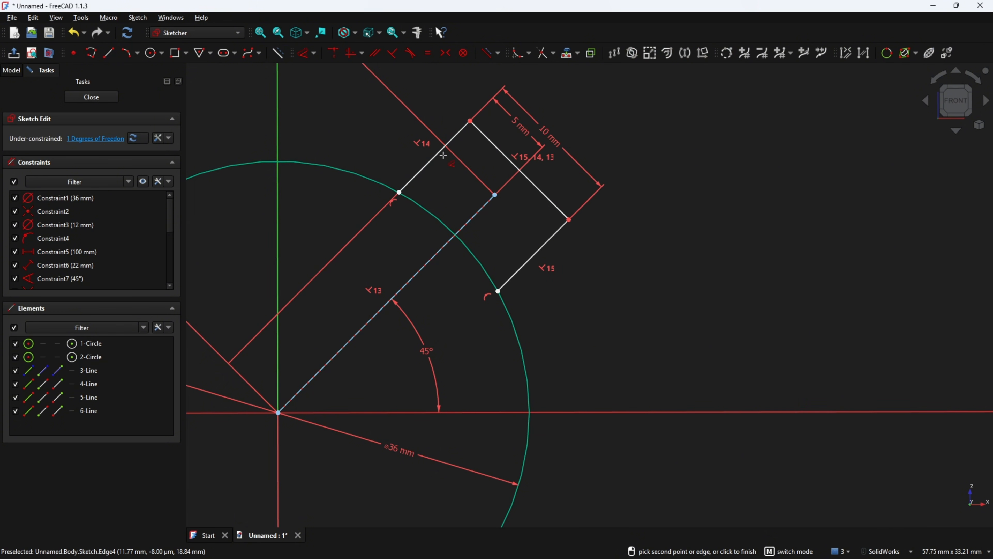
pyautogui.click(335, 55)
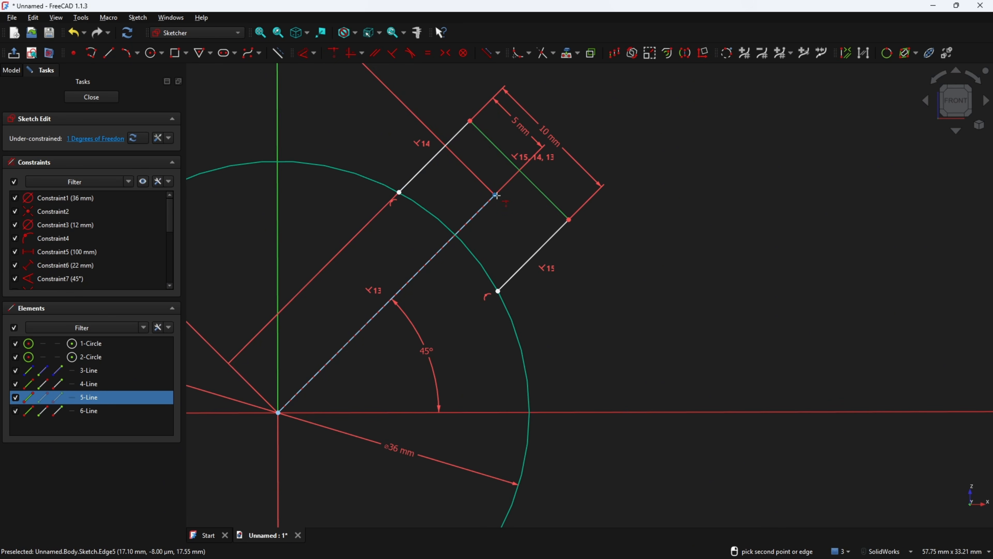
pyautogui.click(496, 195)
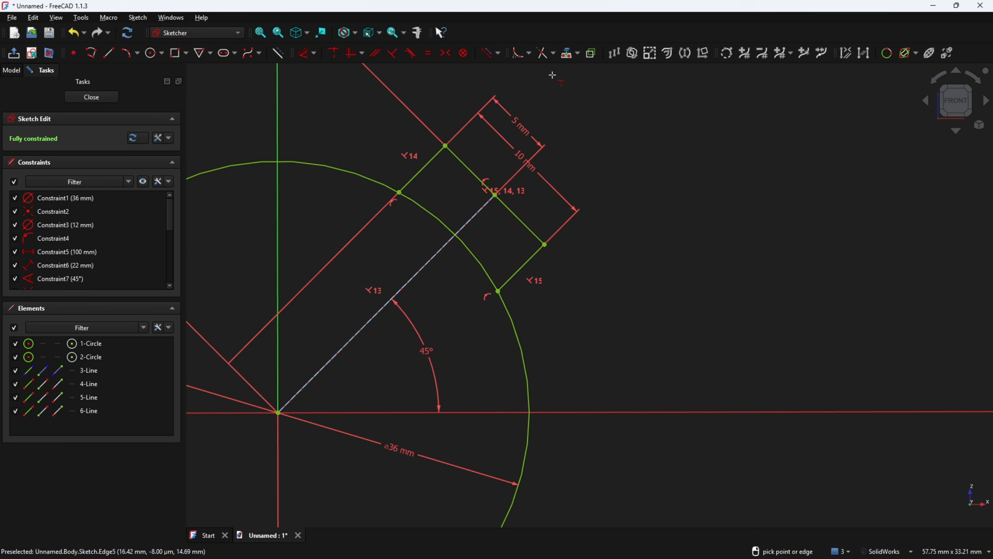
# Trim away the Ø36 circle's arc inside the tab opening
pyautogui.click(553, 53)
pyautogui.click(559, 69)
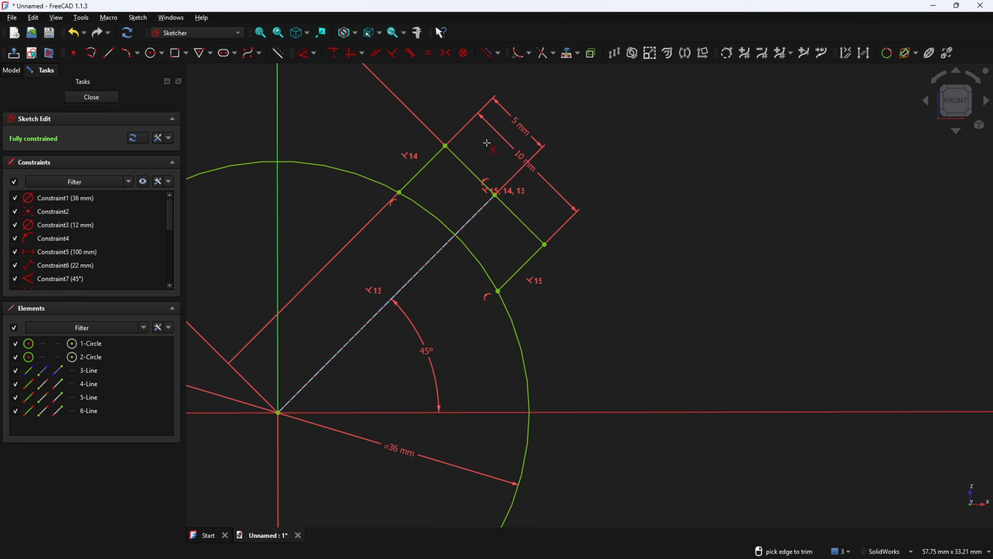
pyautogui.click(430, 215)
pyautogui.click(468, 254)
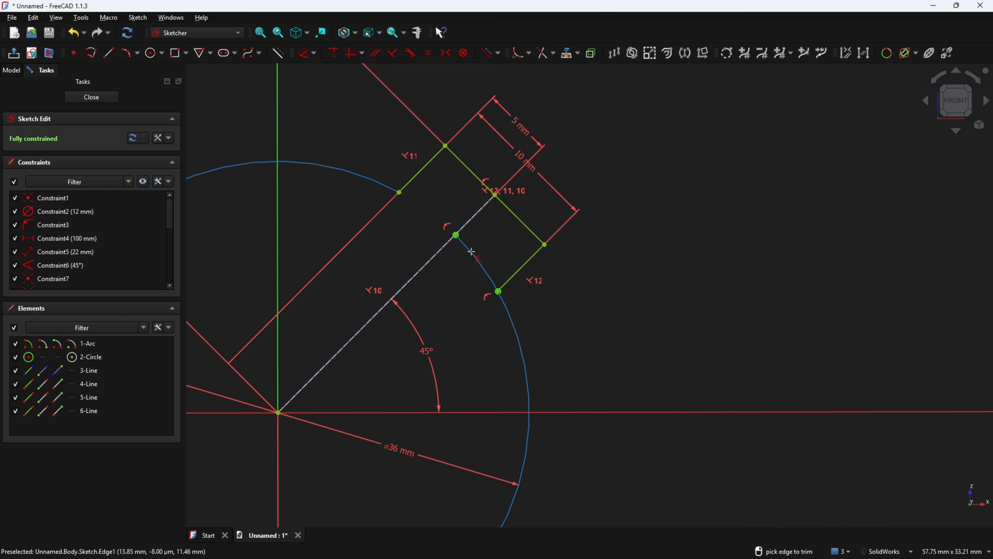
# Zoom out to an exact front view of the sketch and bring up the annotated Acrobat drawing
pyautogui.scroll(-4, 458, 292)
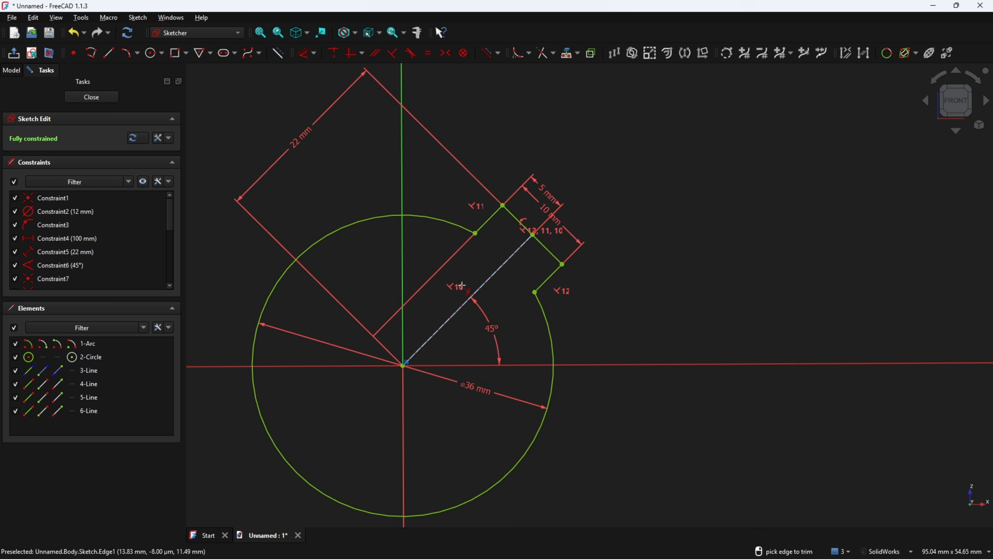
pyautogui.scroll(-5, 542, 314)
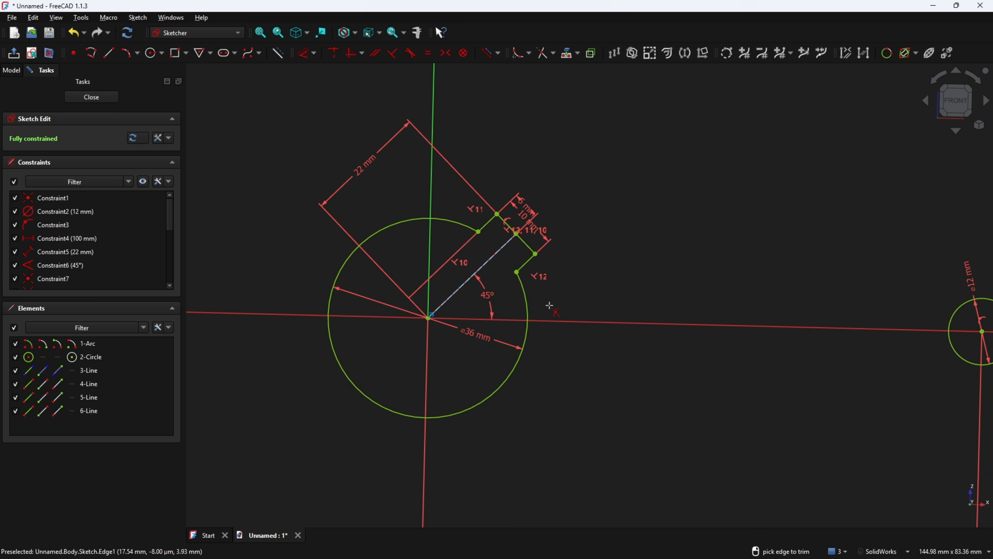
pyautogui.click(955, 100)
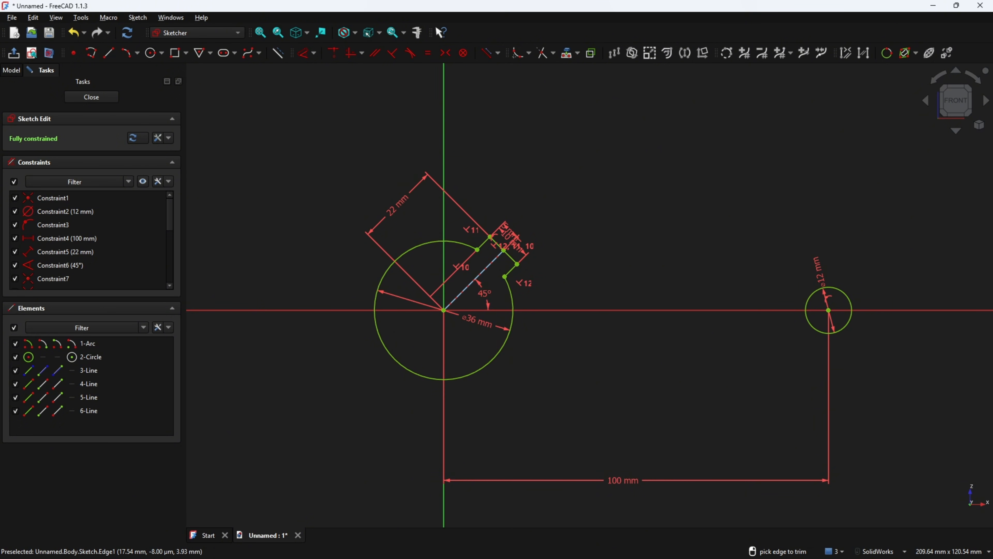
pyautogui.hotkey('alt', 'Tab')
pyautogui.keyDown('ctrl'); pyautogui.scroll(-2, 185, 335); pyautogui.keyUp('ctrl')
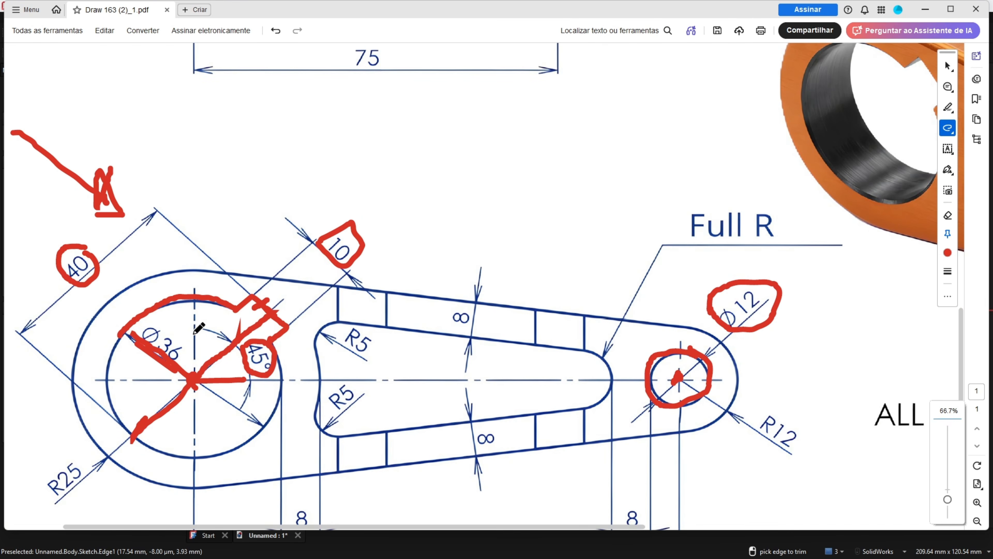
# Undo the old ink, then redo the red markup: trace the outer outline and Ø36 circle, and circle R25, R12 and Ø12
pyautogui.keyDown('ctrl'); pyautogui.scroll(-3, 199, 328); pyautogui.keyUp('ctrl')
pyautogui.hotkey('ctrl', 'z')
pyautogui.hotkey('ctrl', 'z')
pyautogui.hotkey('ctrl', 'z')
pyautogui.hotkey('ctrl', 'z')
pyautogui.hotkey('ctrl', 'z')
pyautogui.hotkey('ctrl', 'z')
pyautogui.hotkey('ctrl', 'z')
pyautogui.hotkey('ctrl', 'z')
pyautogui.hotkey('ctrl', 'z')
pyautogui.hotkey('ctrl', 'z')
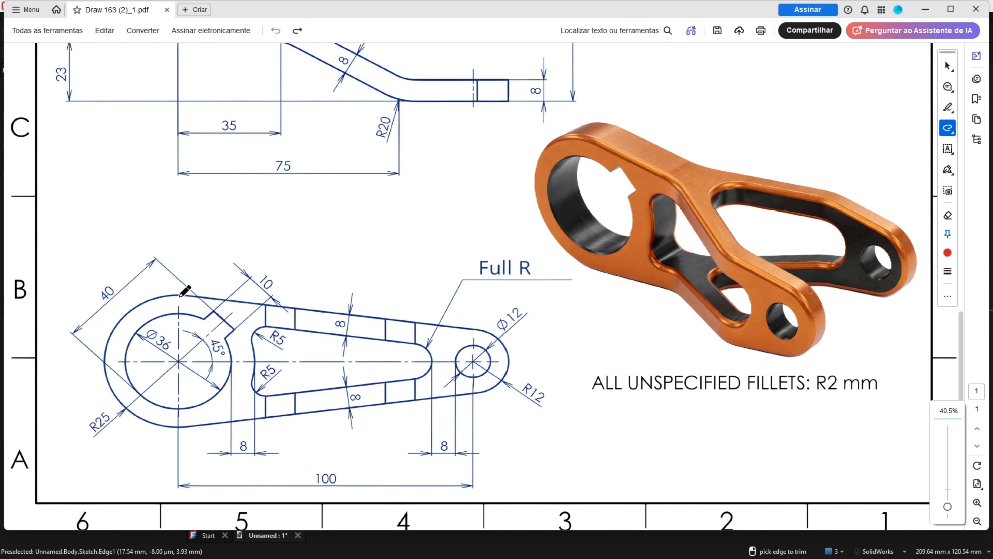
pyautogui.moveTo(179, 295)
pyautogui.mouseDown()
pyautogui.moveTo(117, 323)
pyautogui.moveTo(104, 368)
pyautogui.moveTo(126, 409)
pyautogui.moveTo(182, 432)
pyautogui.mouseUp()
pyautogui.moveTo(104, 409)
pyautogui.mouseDown()
pyautogui.moveTo(80, 422)
pyautogui.moveTo(114, 419)
pyautogui.mouseUp()
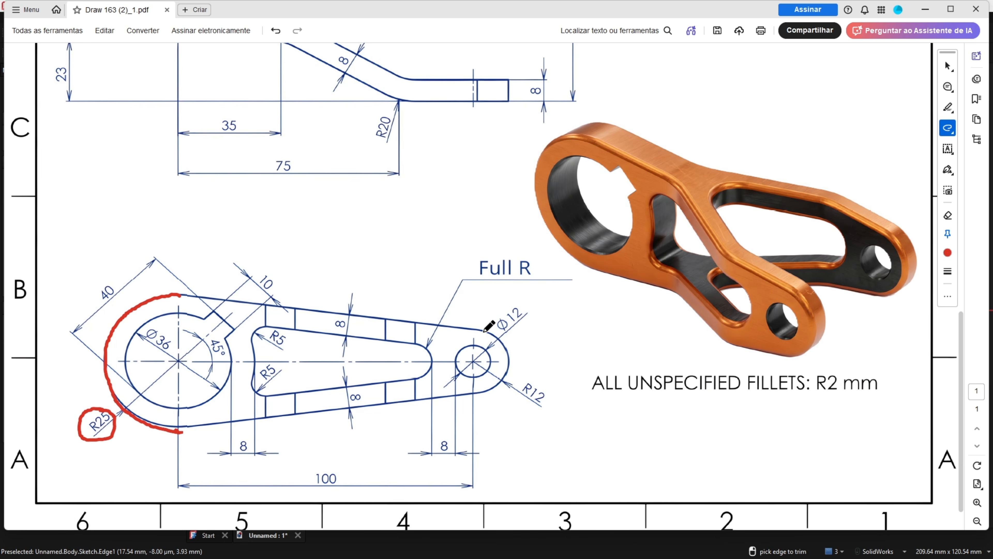
pyautogui.moveTo(484, 330)
pyautogui.mouseDown()
pyautogui.moveTo(510, 344)
pyautogui.moveTo(506, 373)
pyautogui.moveTo(478, 392)
pyautogui.moveTo(518, 407)
pyautogui.moveTo(550, 387)
pyautogui.moveTo(515, 386)
pyautogui.mouseUp()
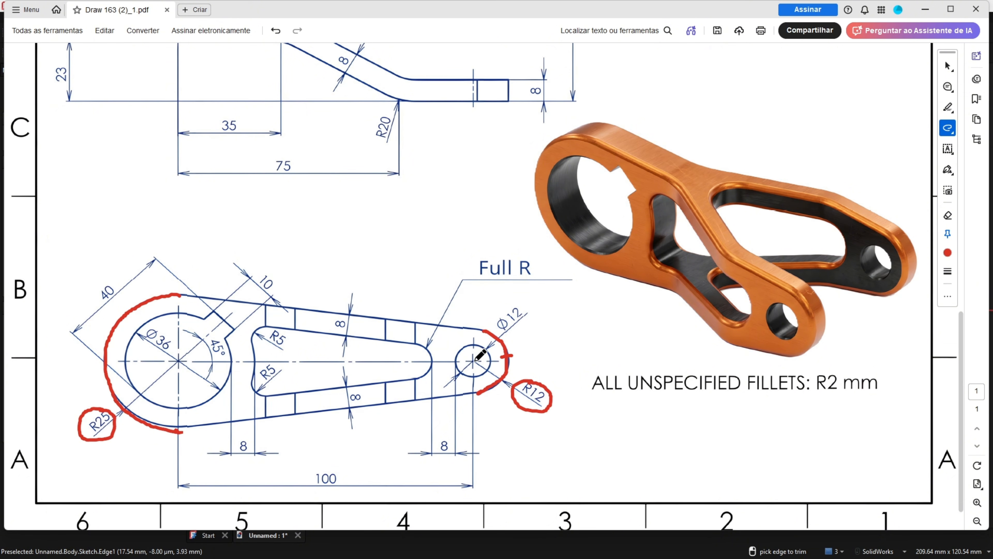
pyautogui.moveTo(473, 344)
pyautogui.mouseDown()
pyautogui.moveTo(488, 353)
pyautogui.moveTo(469, 377)
pyautogui.moveTo(461, 347)
pyautogui.moveTo(471, 344)
pyautogui.mouseUp()
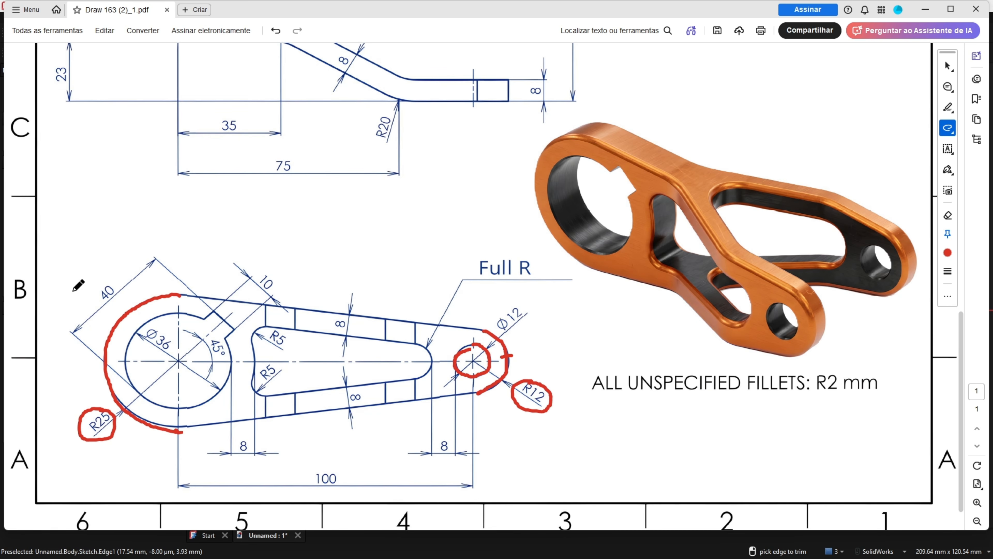
pyautogui.moveTo(189, 315)
pyautogui.mouseDown()
pyautogui.moveTo(165, 311)
pyautogui.moveTo(126, 356)
pyautogui.moveTo(141, 394)
pyautogui.moveTo(187, 406)
pyautogui.mouseUp()
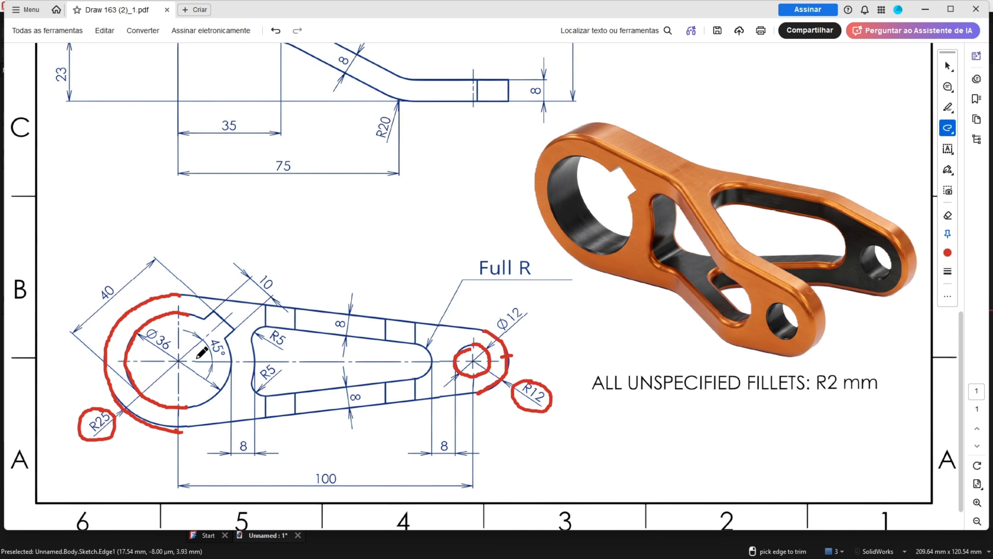
pyautogui.moveTo(176, 295); pyautogui.dragTo(488, 332)
pyautogui.moveTo(180, 430); pyautogui.dragTo(456, 400)
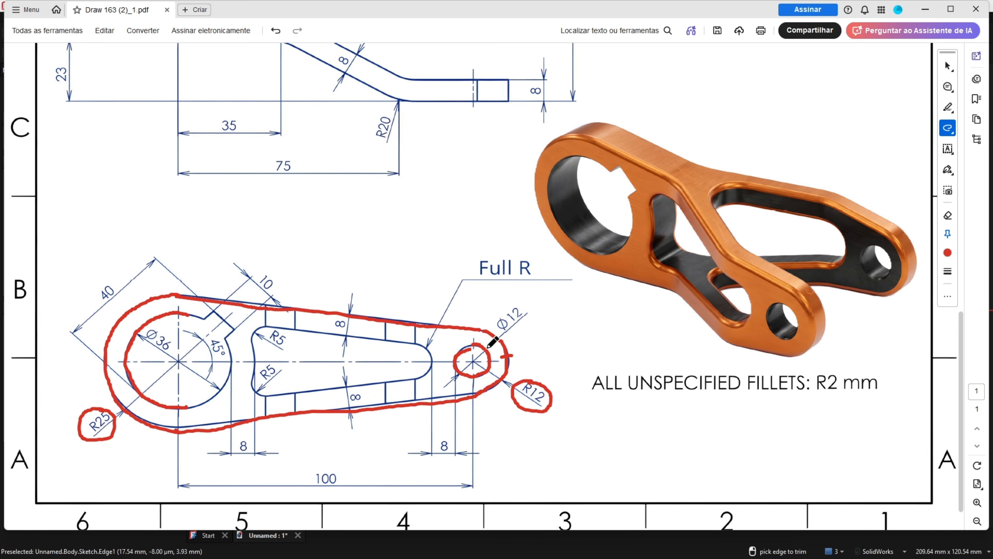
pyautogui.moveTo(494, 330); pyautogui.dragTo(492, 341)
# Draw an R25 arc centred on the origin around the Ø36 circle
pyautogui.hotkey('alt', 'Tab')
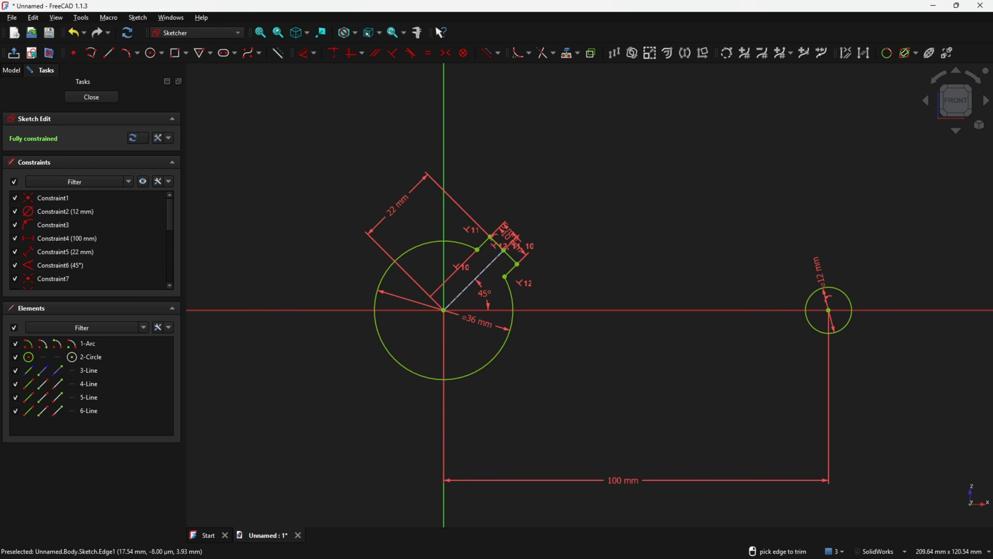
pyautogui.click(138, 55)
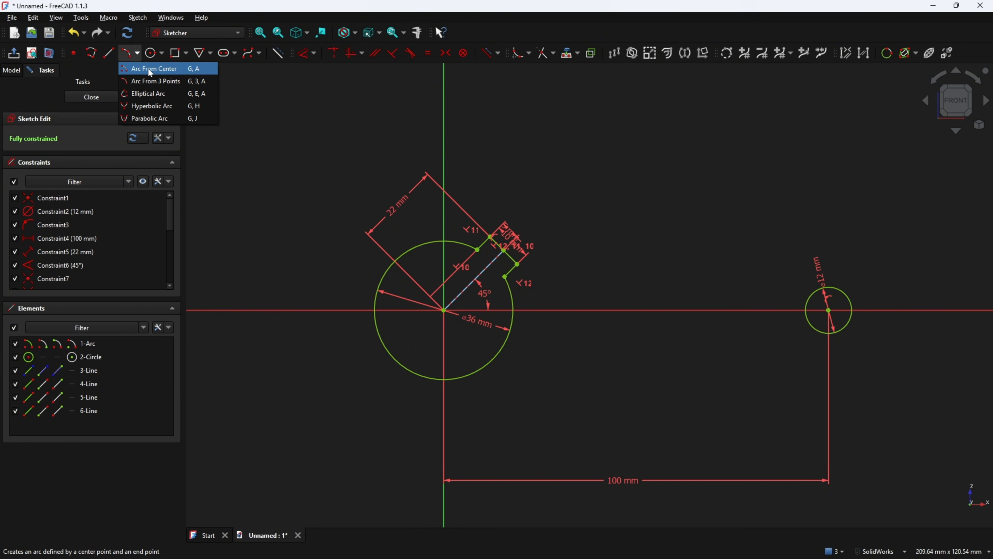
pyautogui.click(147, 70)
pyautogui.click(444, 309)
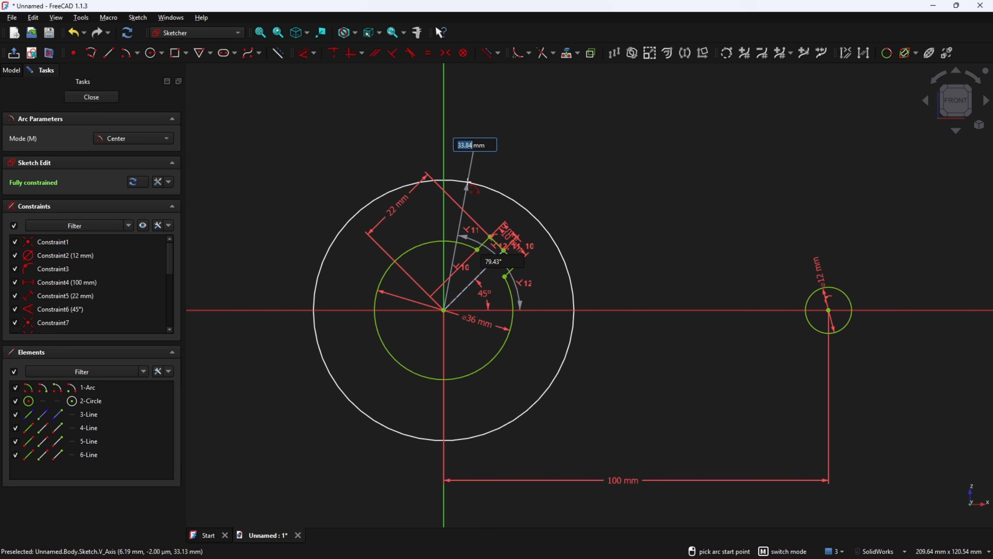
pyautogui.write('25')
pyautogui.click(468, 181)
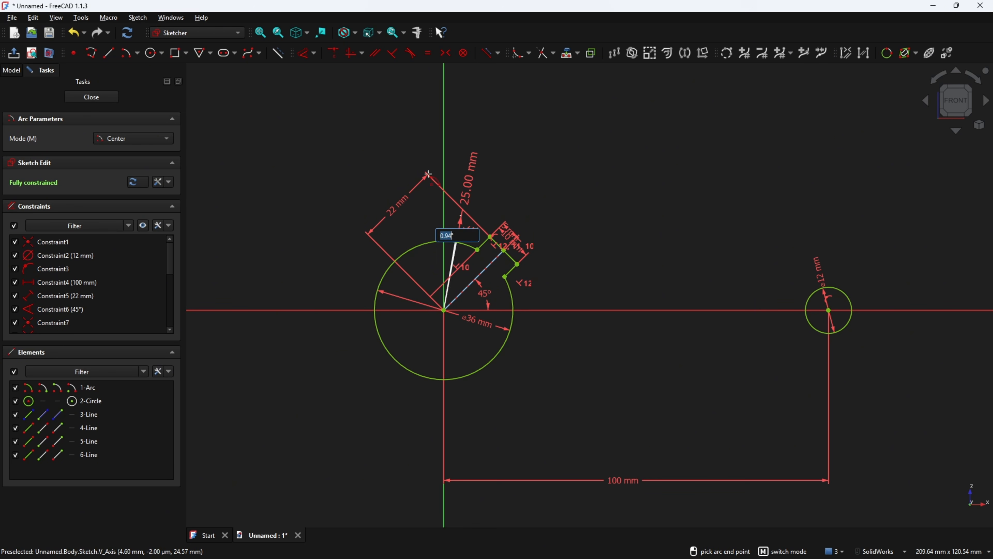
pyautogui.click(476, 412)
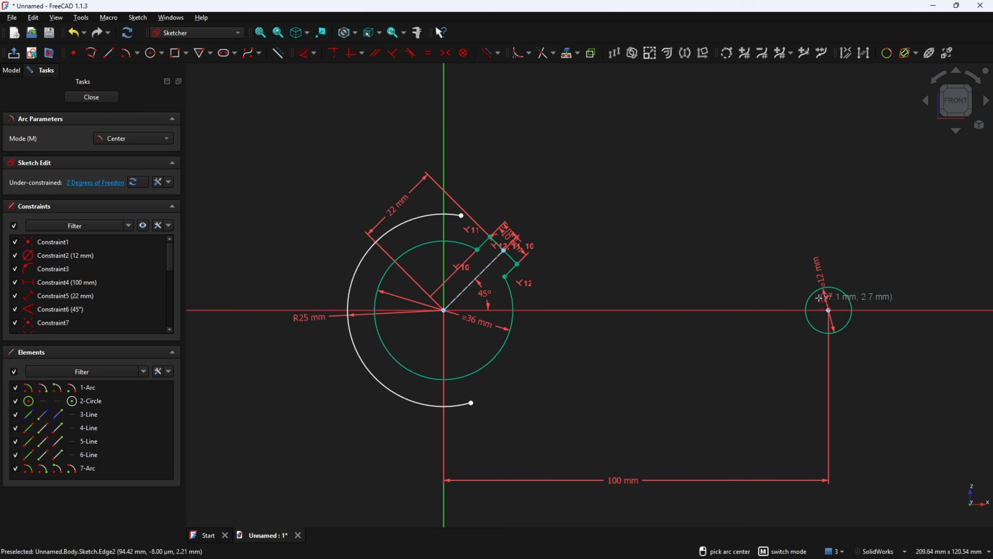
# Draw an R12 arc around the Ø12 hole and move the R12 and R25 labels clear
pyautogui.click(828, 310)
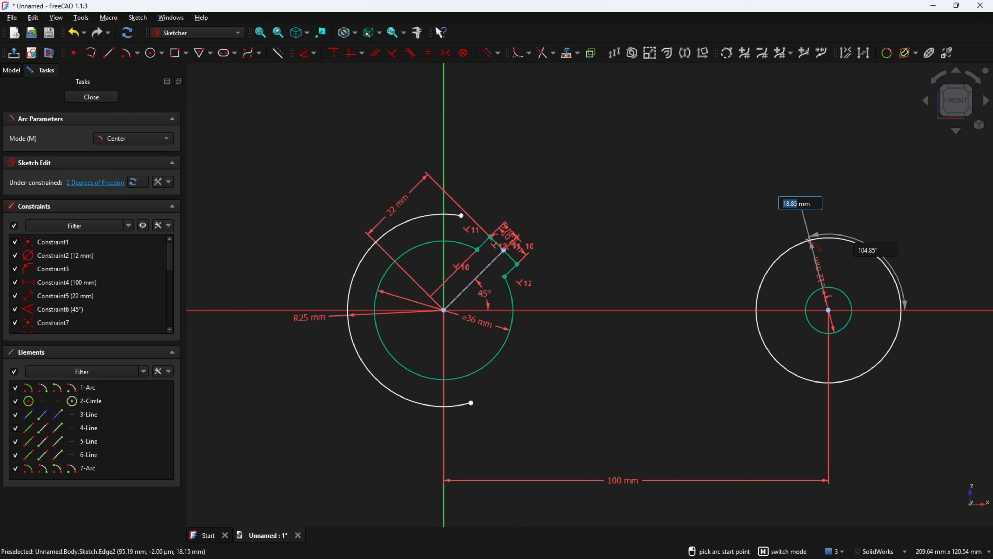
pyautogui.write('12')
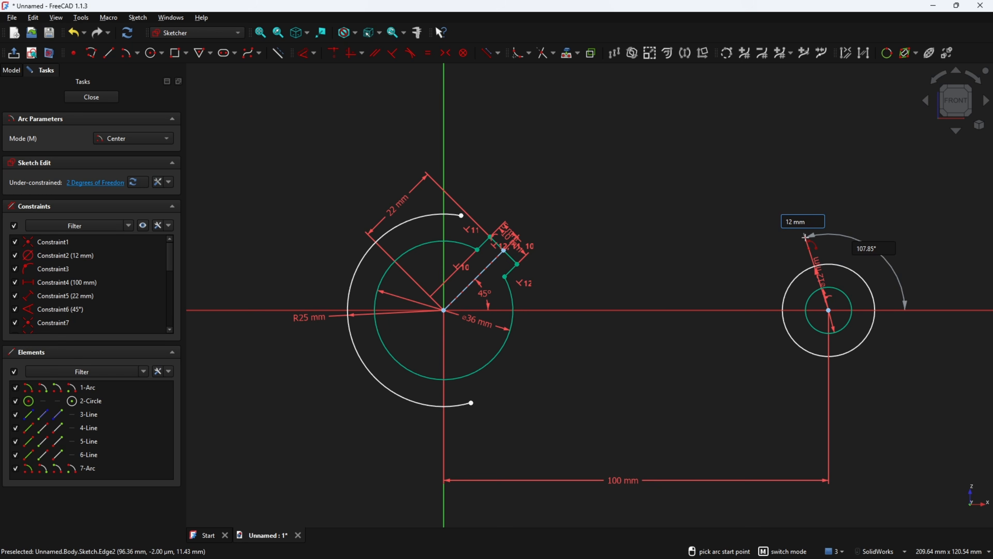
pyautogui.click(805, 237)
pyautogui.click(808, 379)
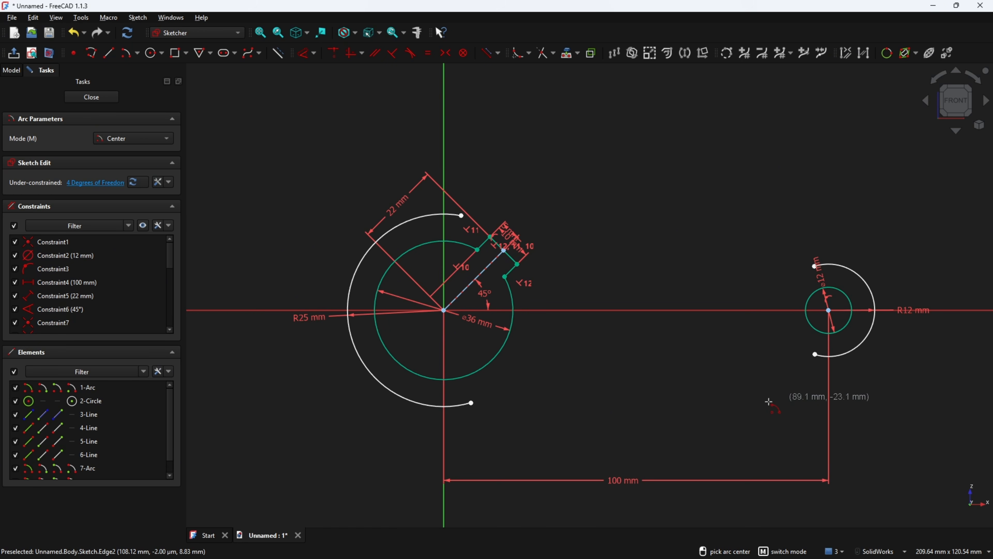
pyautogui.press('Escape')
pyautogui.moveTo(915, 311); pyautogui.dragTo(904, 376)
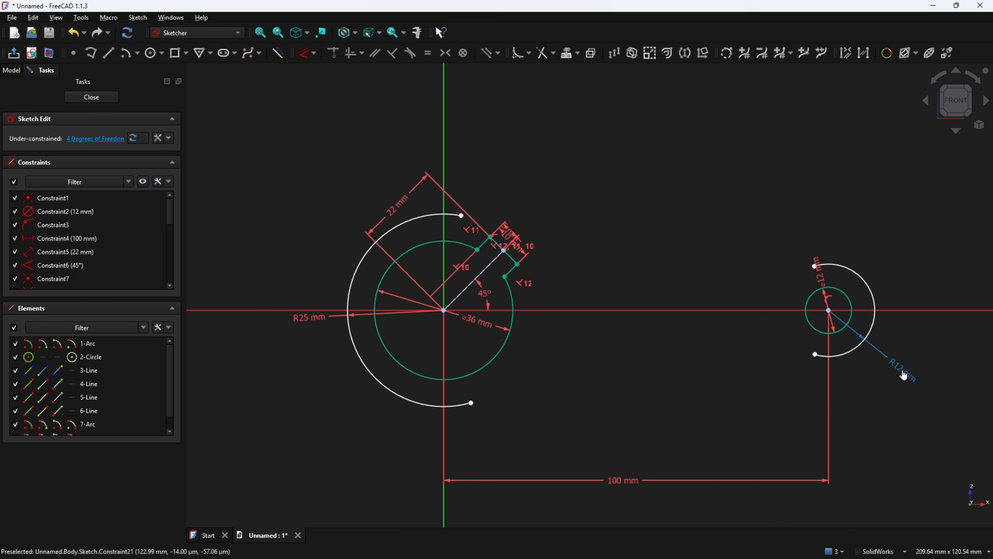
pyautogui.moveTo(299, 321); pyautogui.dragTo(288, 350)
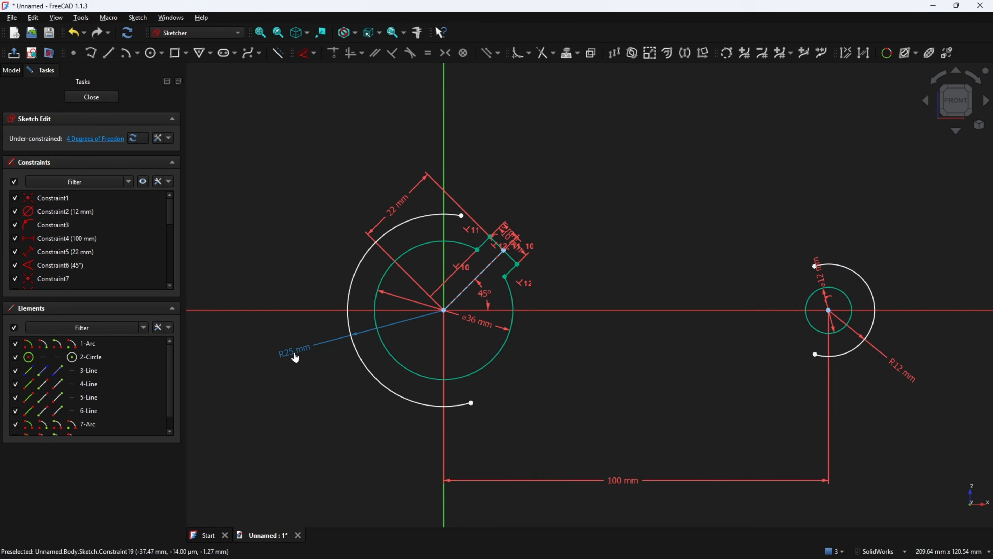
# Draw upper and lower lines joining the R25 arc's ends to the R12 arc's ends
pyautogui.click(107, 54)
pyautogui.click(461, 216)
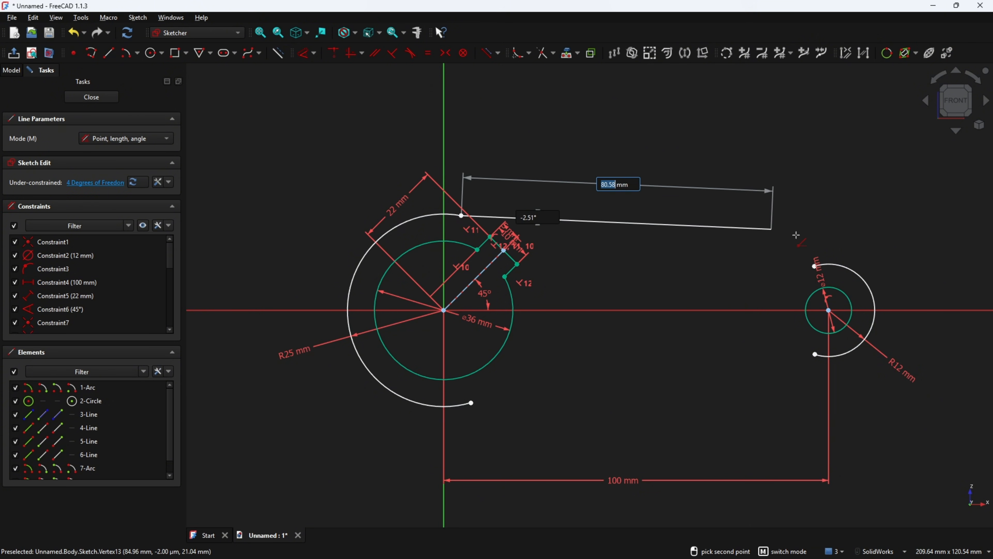
pyautogui.click(815, 266)
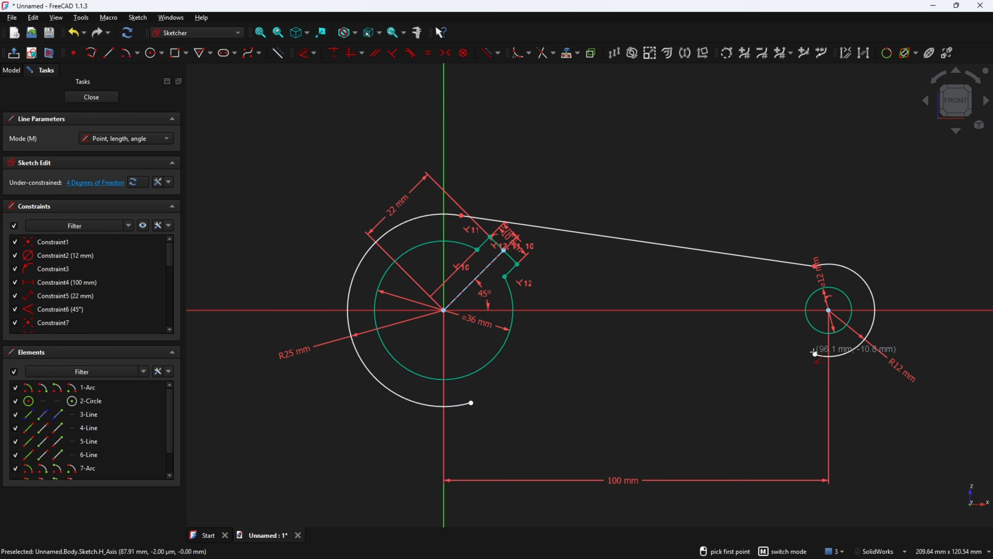
pyautogui.click(814, 354)
pyautogui.click(471, 403)
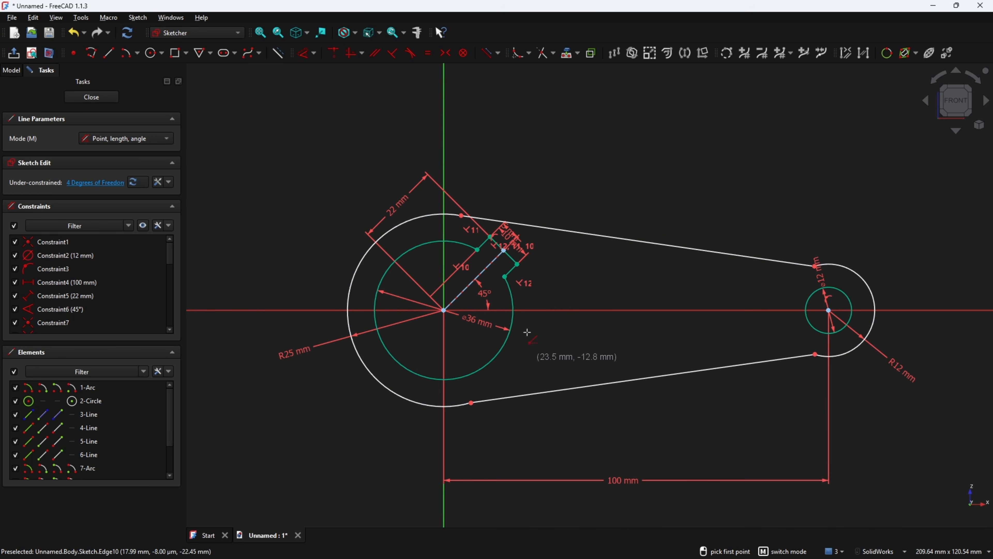
pyautogui.press('Escape')
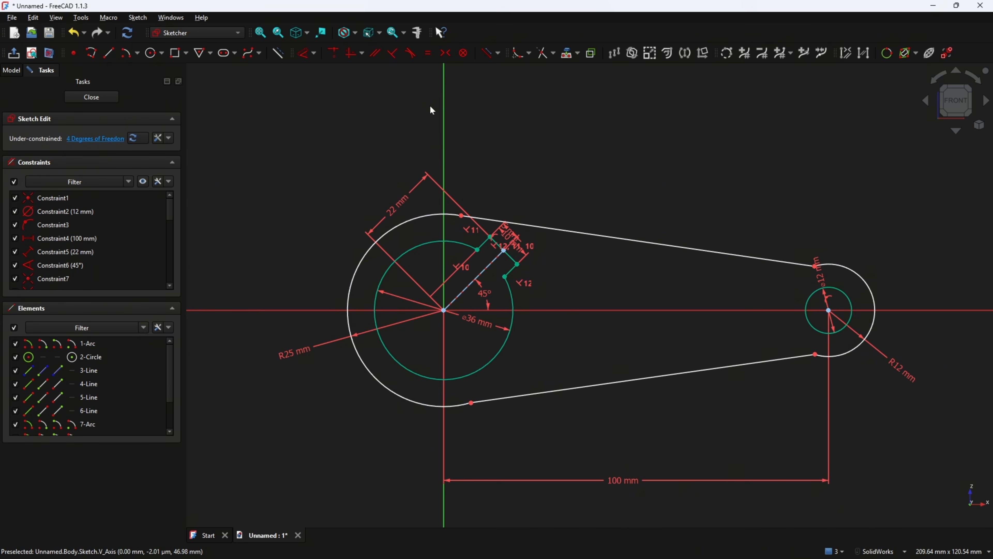
# Make both connecting lines tangent to the R25 and R12 arcs
pyautogui.click(411, 50)
pyautogui.click(508, 222)
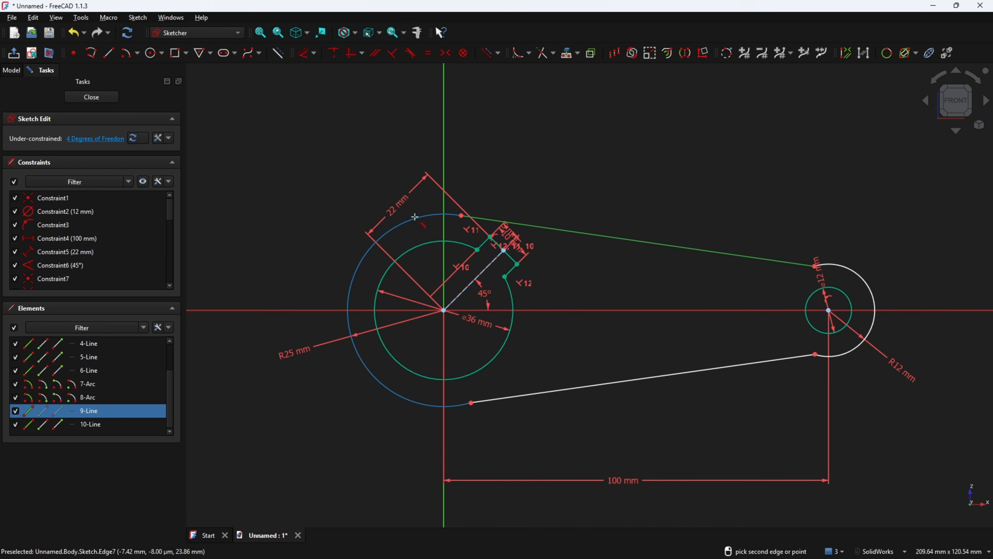
pyautogui.click(417, 217)
pyautogui.click(794, 263)
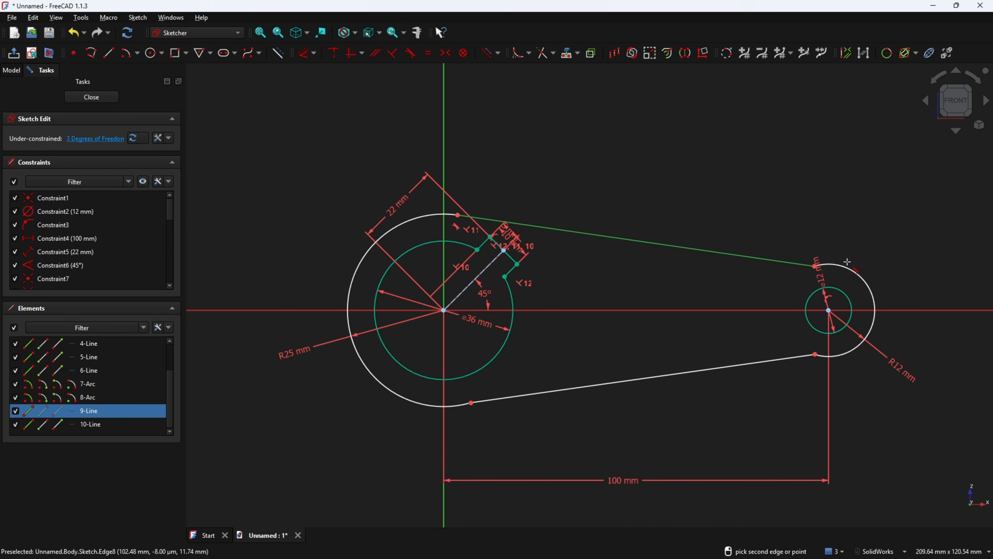
pyautogui.click(847, 268)
pyautogui.click(788, 357)
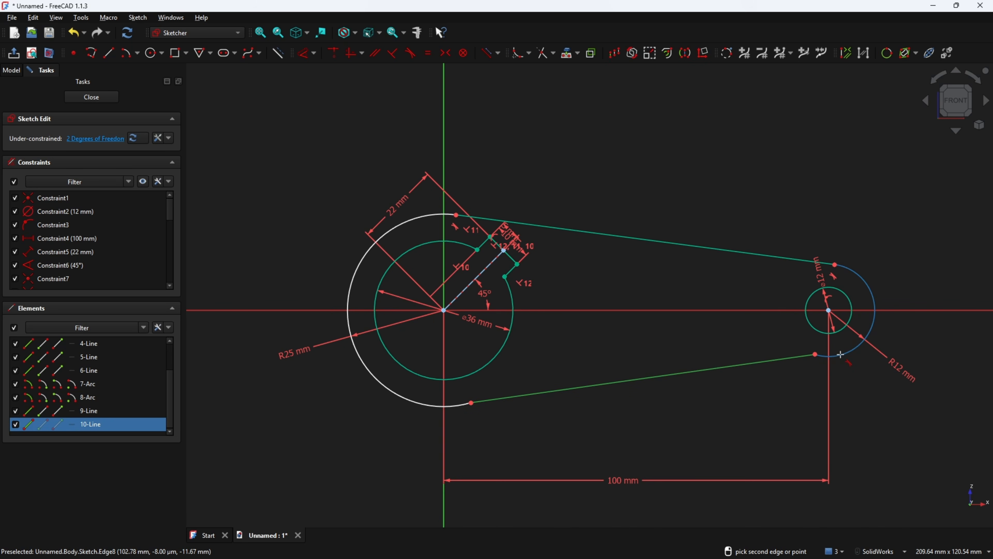
pyautogui.click(842, 355)
pyautogui.click(521, 400)
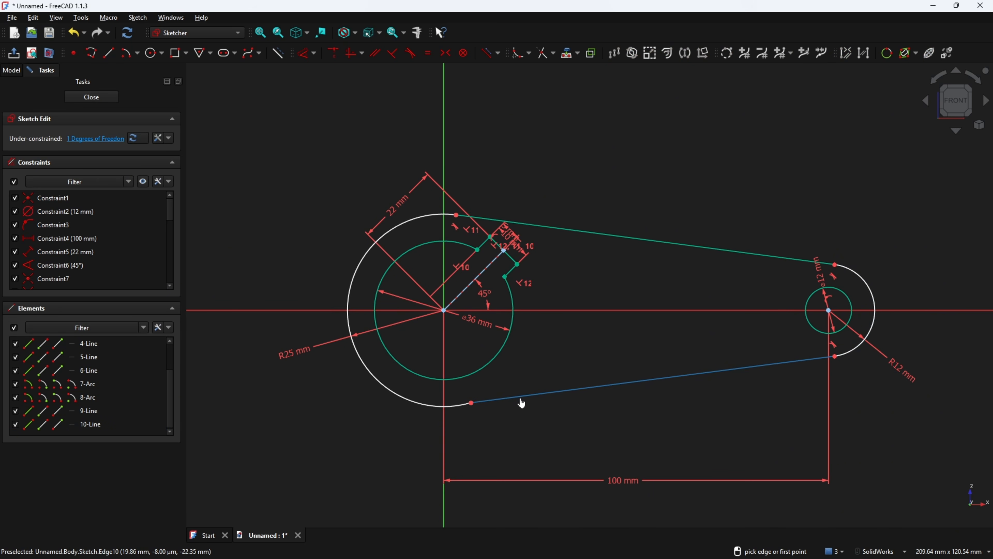
pyautogui.click(455, 406)
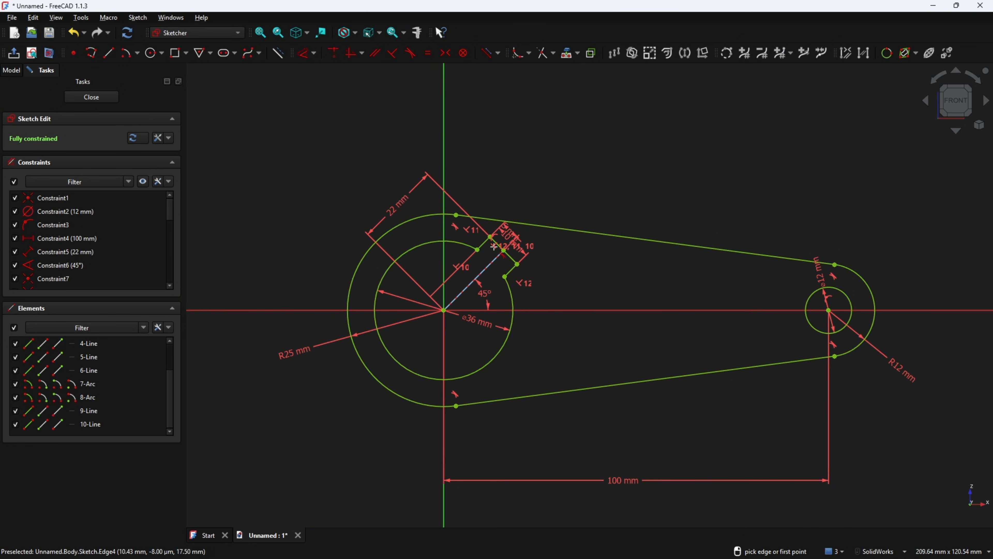
# Move the 5 mm label into the circle and the 10 mm slot dimension clear of other labels
pyautogui.scroll(2, 487, 243)
pyautogui.moveTo(487, 242); pyautogui.dragTo(400, 270)
pyautogui.moveTo(516, 249); pyautogui.dragTo(530, 231)
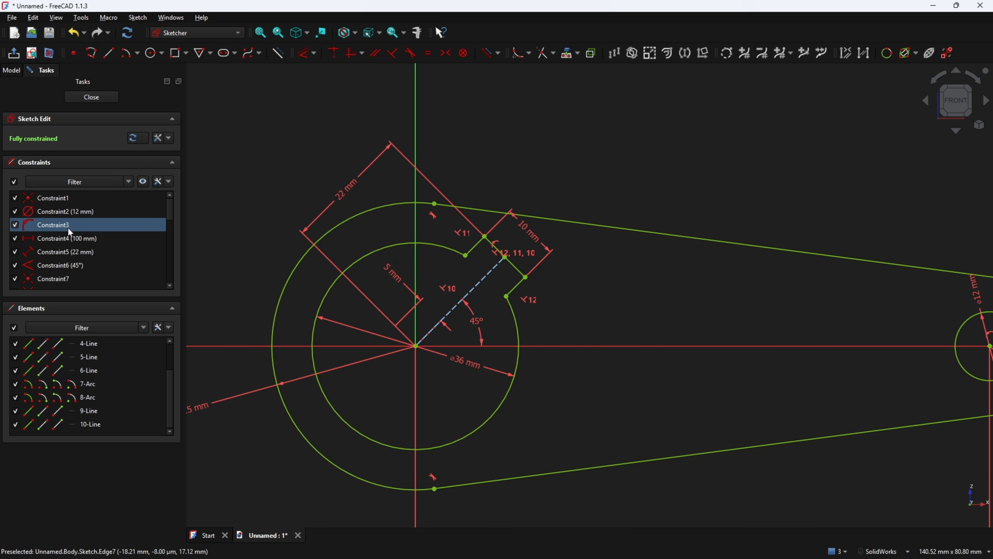
pyautogui.scroll(-2, 29, 251)
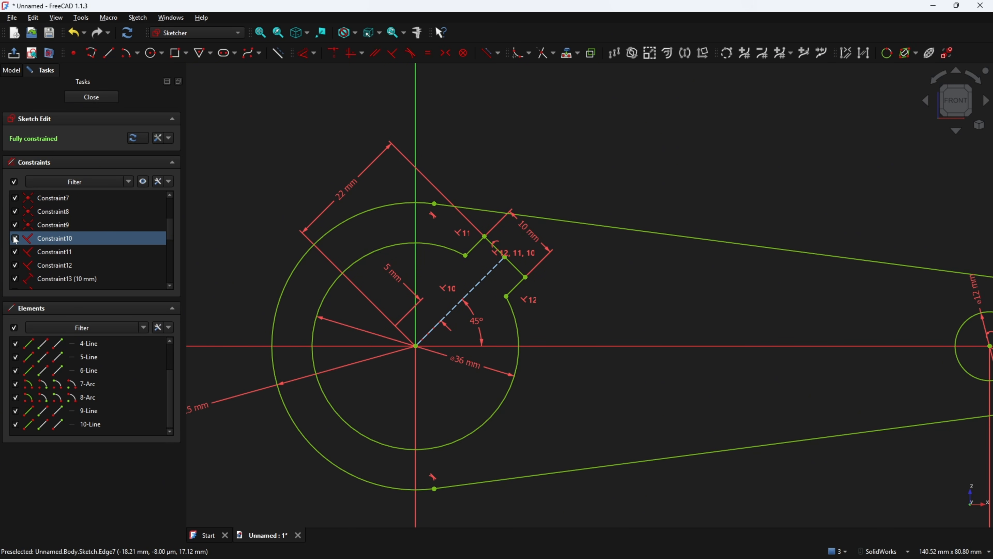
# Hide the symbols of constraints 9, 10, 11 and 12 in the sketch view
pyautogui.click(15, 238)
pyautogui.click(15, 252)
pyautogui.click(15, 266)
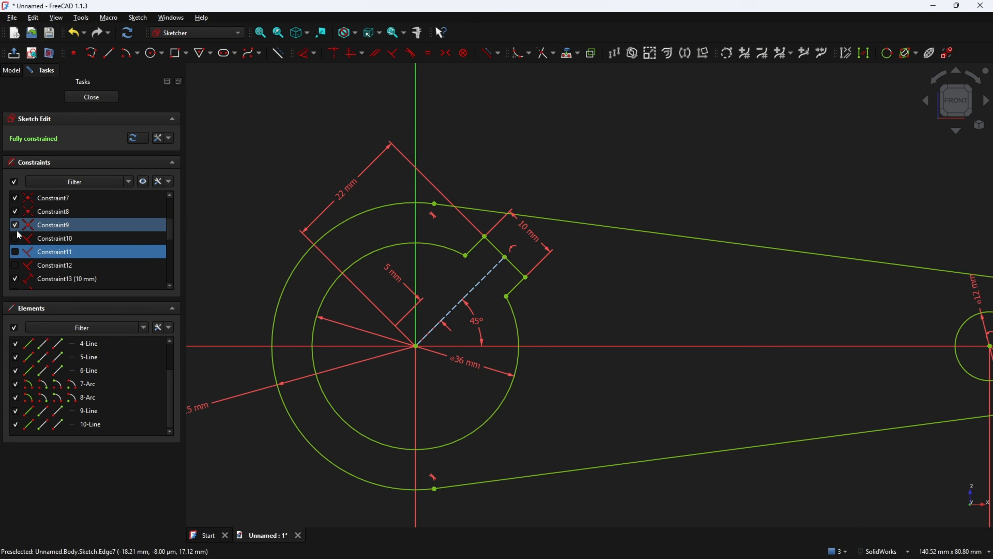
pyautogui.click(15, 224)
# Move the ⌀12 mm dimension below-right of the small circle, then switch to the PDF drawing
pyautogui.scroll(-3, 539, 304)
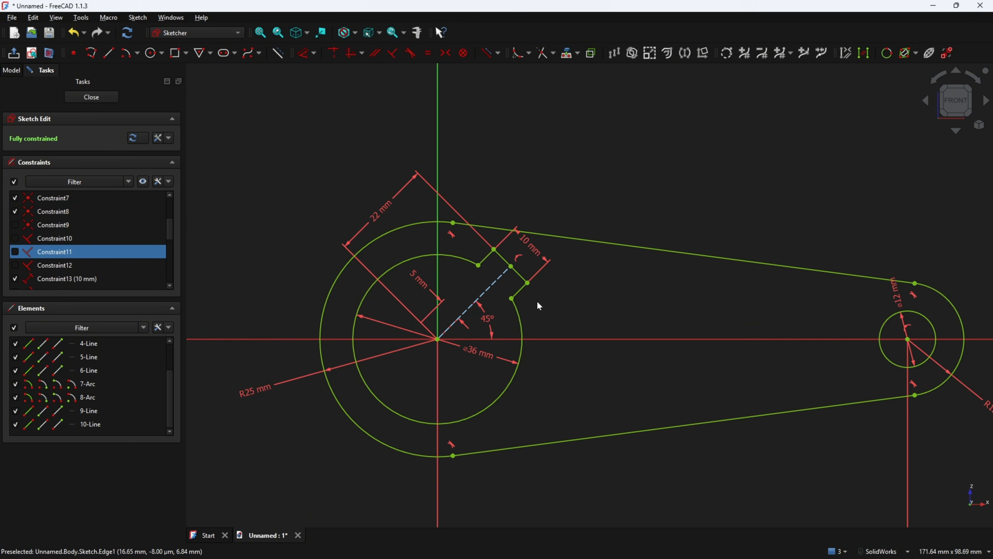
pyautogui.scroll(1, 587, 306)
pyautogui.scroll(-2, 588, 310)
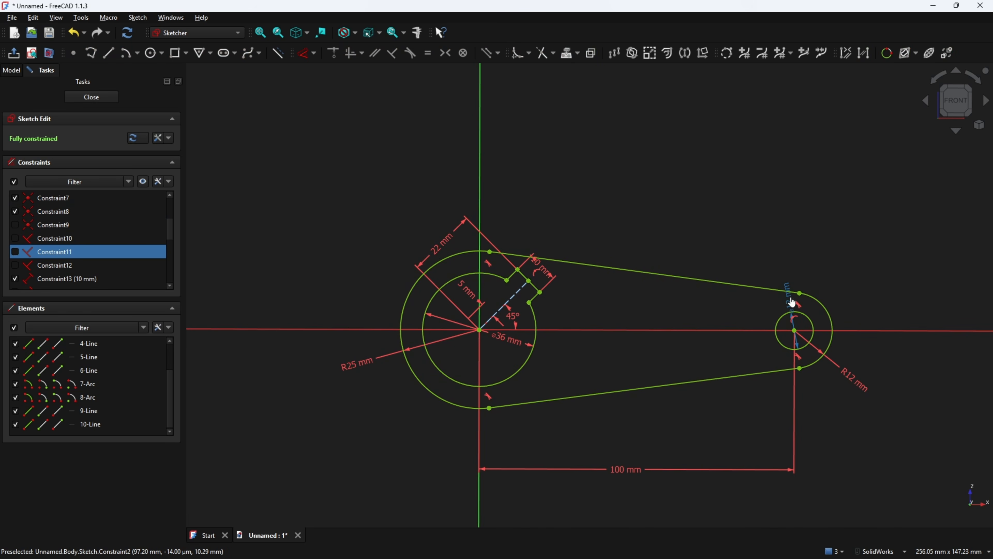
pyautogui.moveTo(885, 333); pyautogui.dragTo(880, 353)
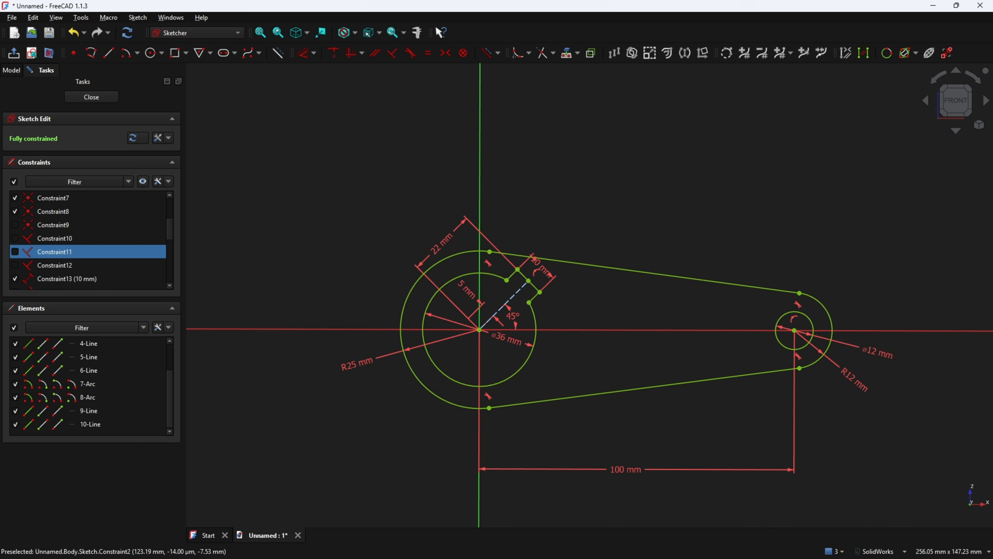
pyautogui.hotkey('alt', 'Tab')
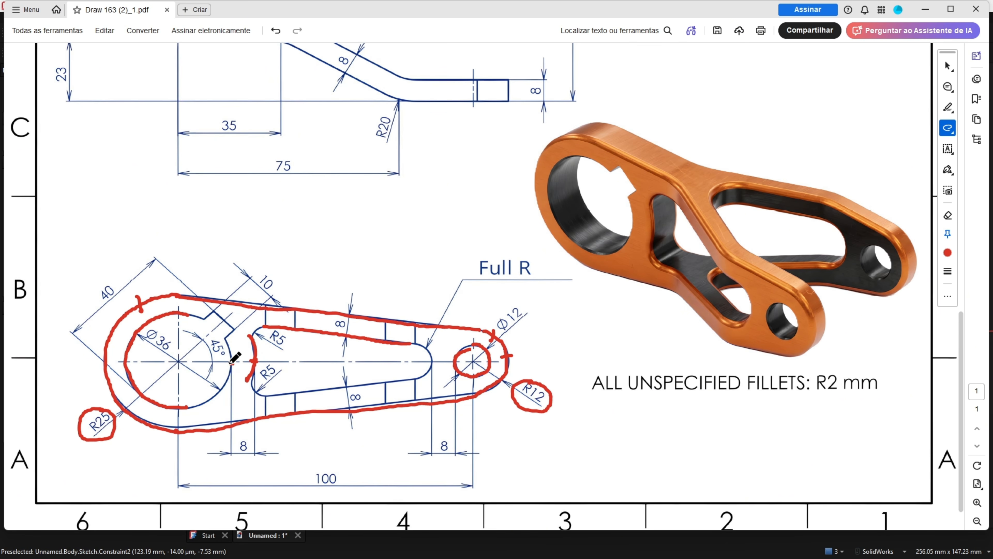
# Circle the lower 8 dimension and trace the slot's R5 corner in red, then return to FreeCAD
pyautogui.moveTo(250, 433); pyautogui.dragTo(232, 449)
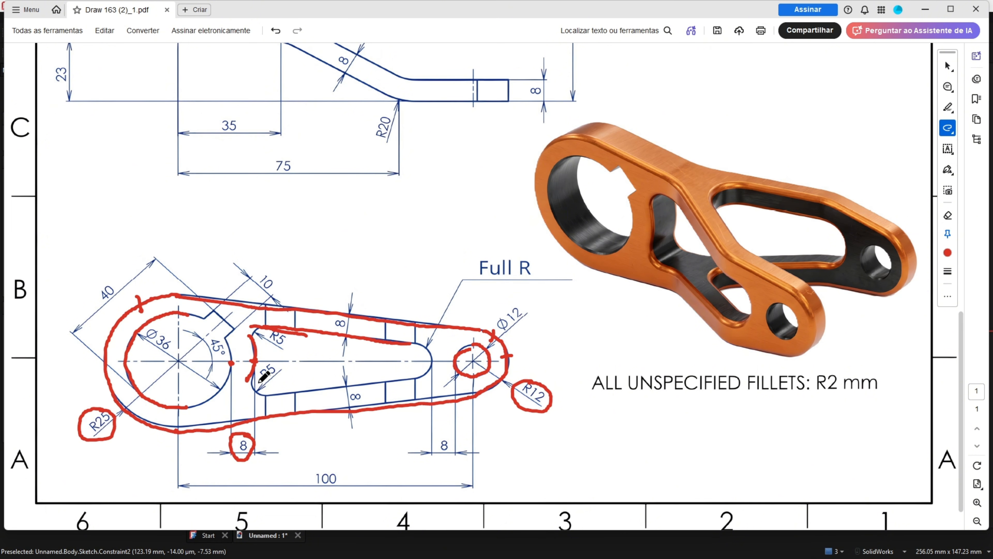
pyautogui.moveTo(251, 385)
pyautogui.mouseDown()
pyautogui.moveTo(277, 396)
pyautogui.moveTo(357, 384)
pyautogui.mouseUp()
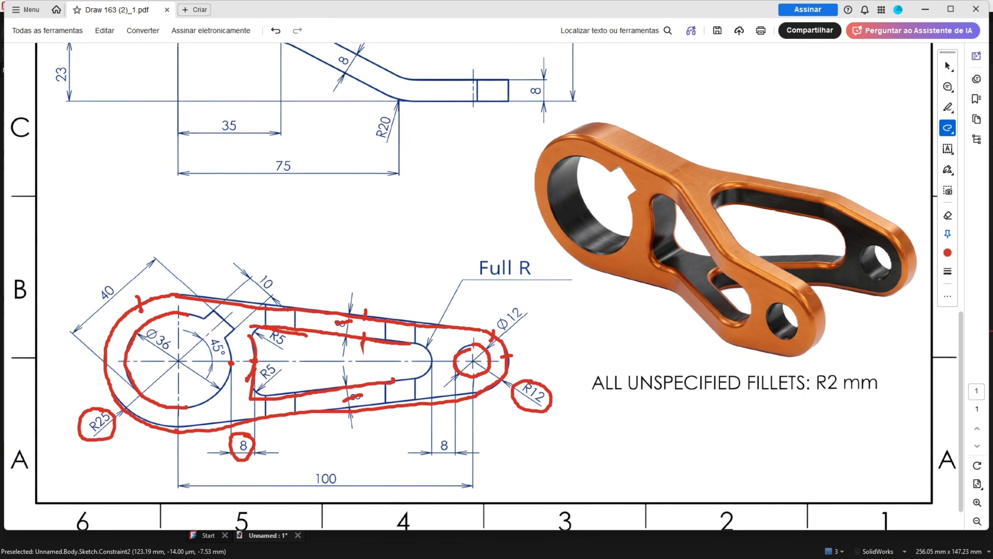
pyautogui.hotkey('alt', 'Tab')
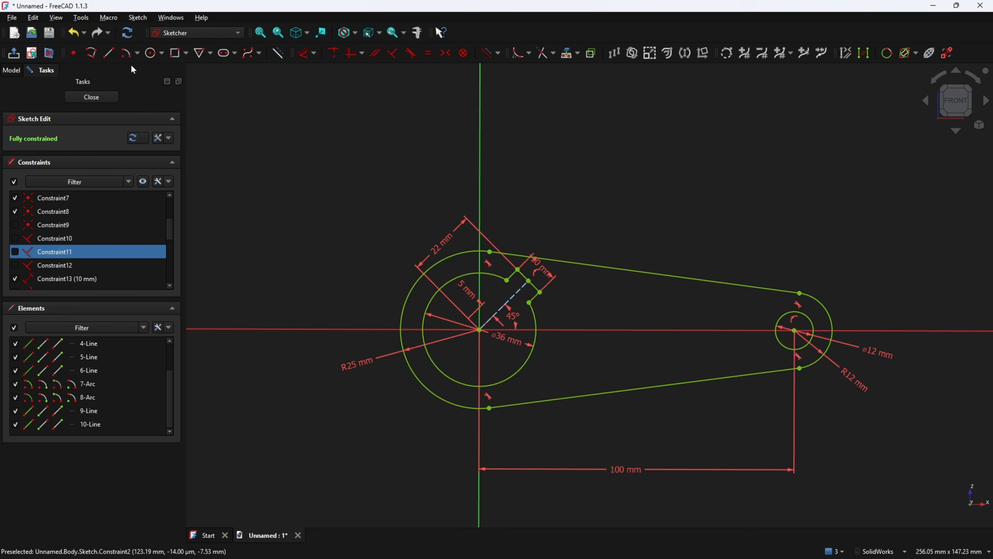
# Draw an arc centred on the origin, spanning above and below the horizontal axis
pyautogui.click(126, 53)
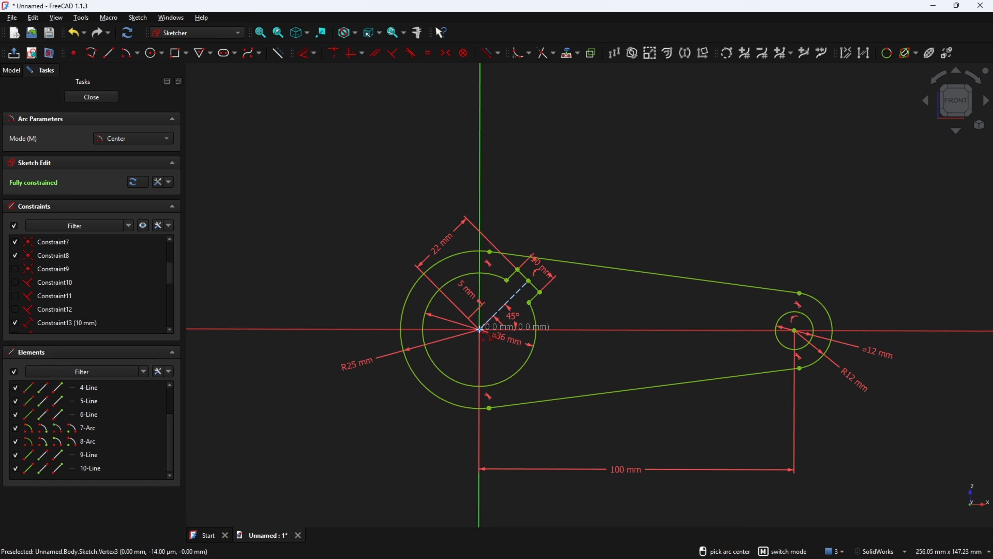
pyautogui.click(479, 330)
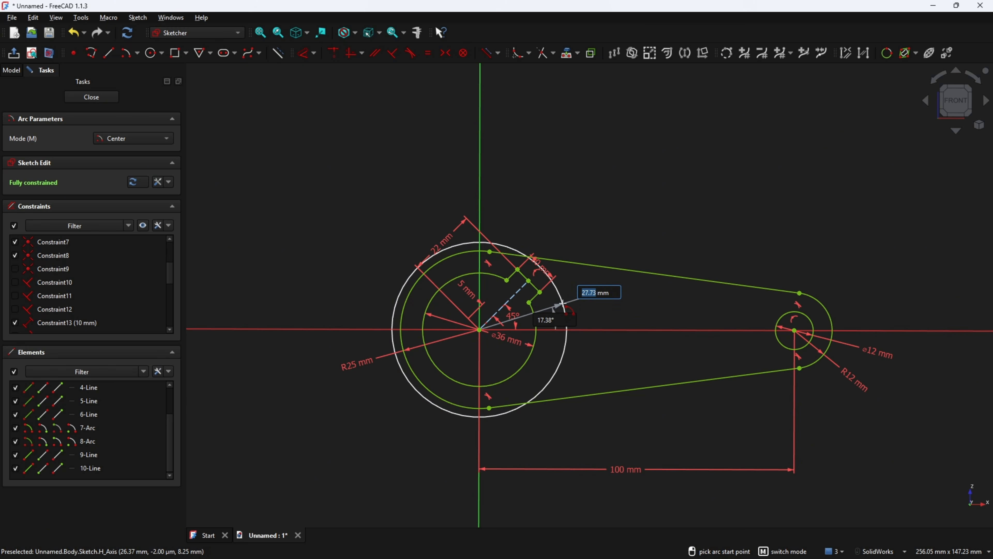
pyautogui.click(563, 303)
pyautogui.click(556, 370)
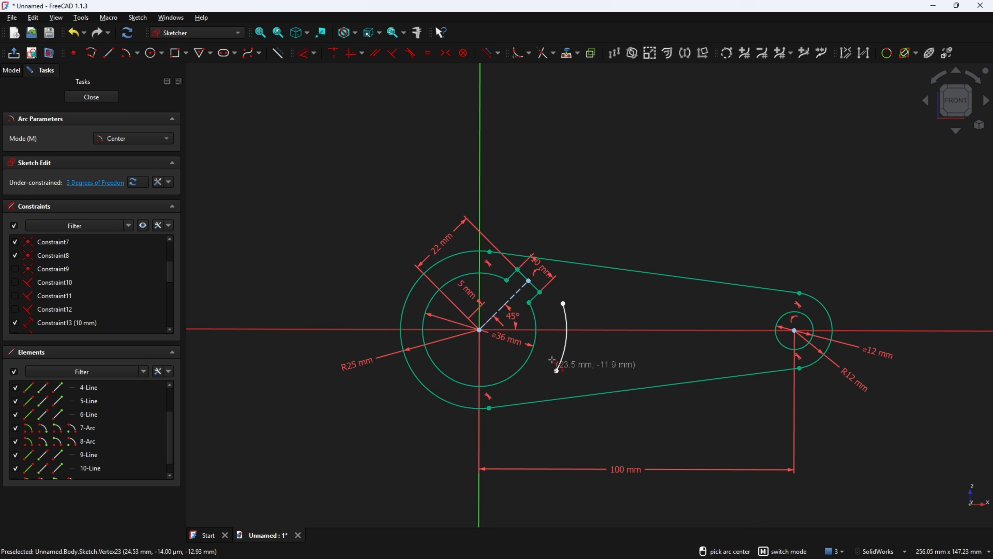
# Draw two lines from the arc's upper and lower ends toward the small circle
pyautogui.click(108, 53)
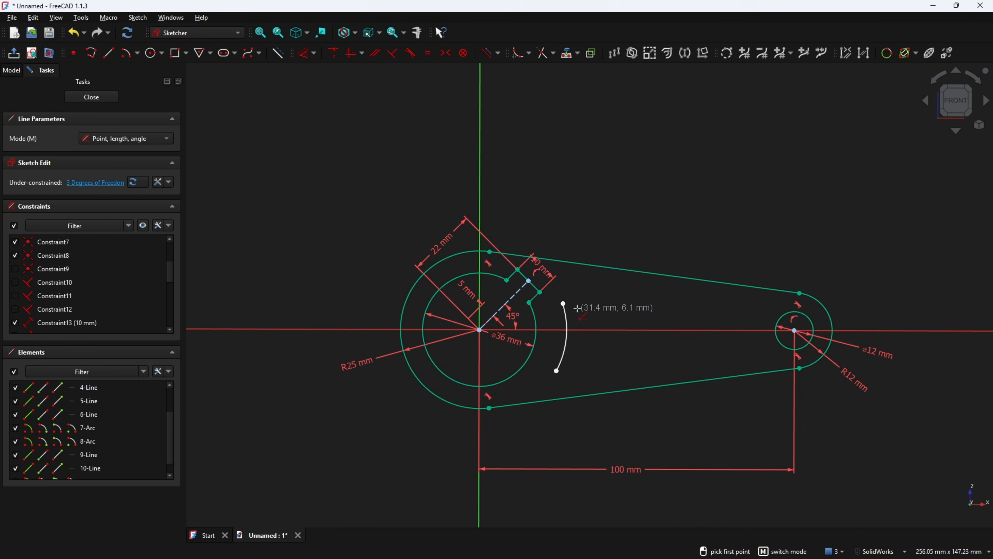
pyautogui.click(563, 303)
pyautogui.click(719, 315)
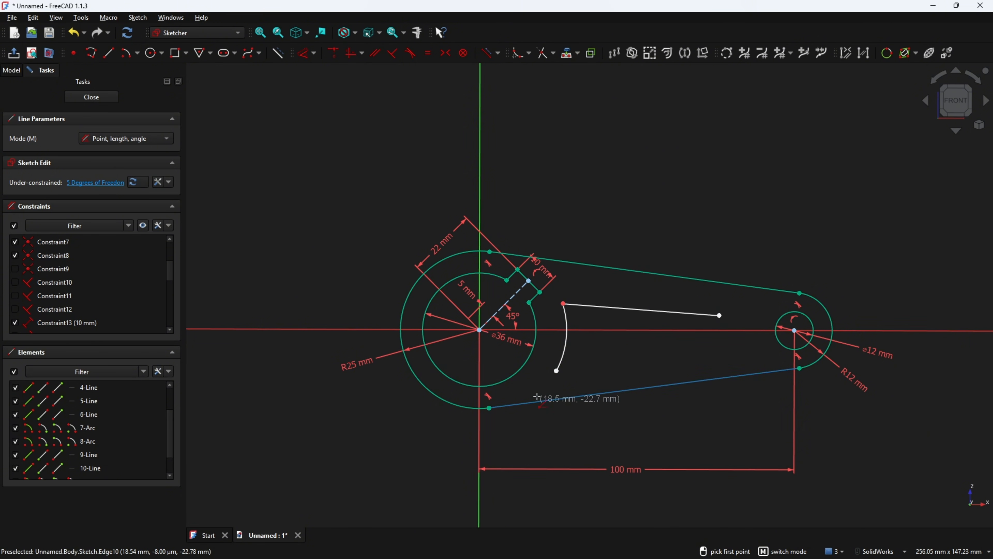
pyautogui.click(556, 371)
pyautogui.click(721, 353)
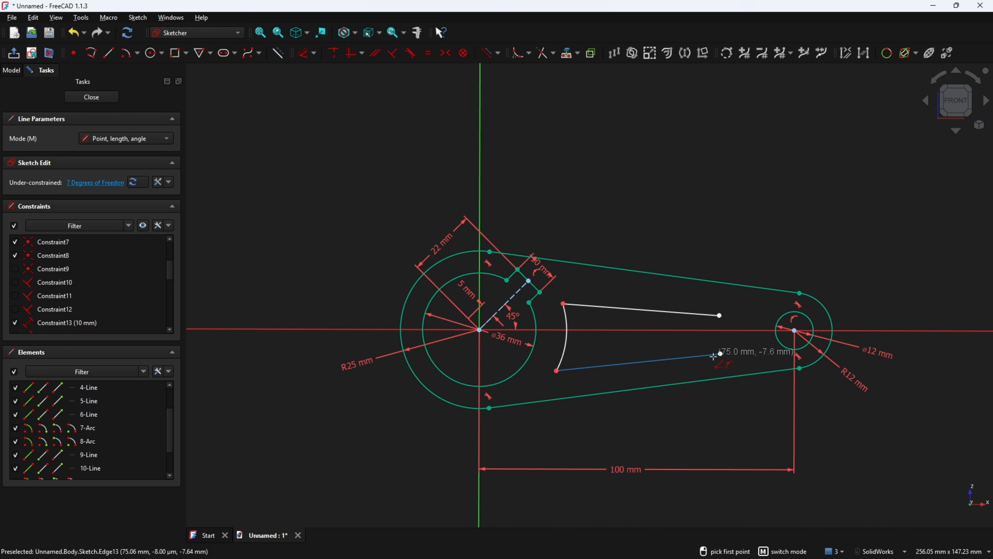
pyautogui.press('Escape')
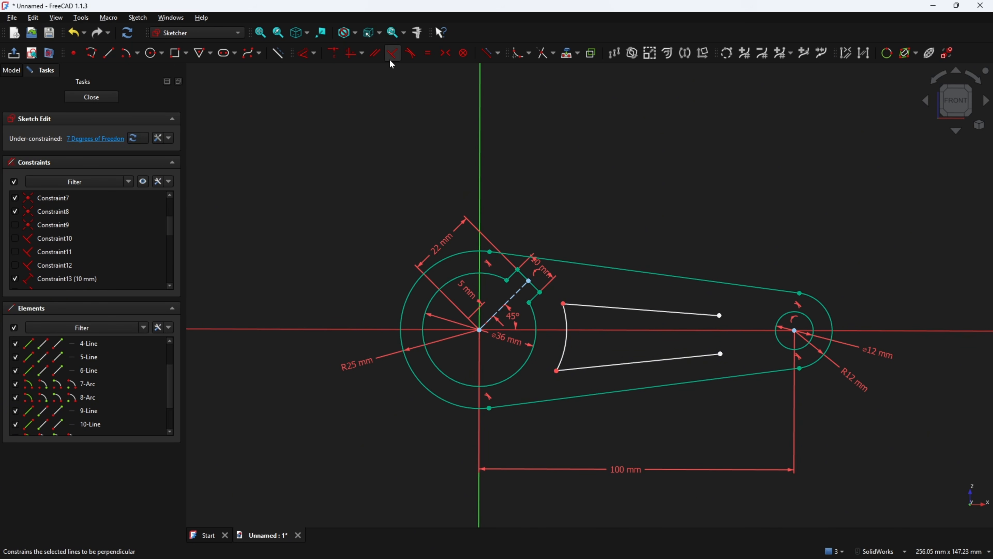
# Make the upper and lower slot lines parallel to their outer edges
pyautogui.click(392, 55)
pyautogui.click(631, 306)
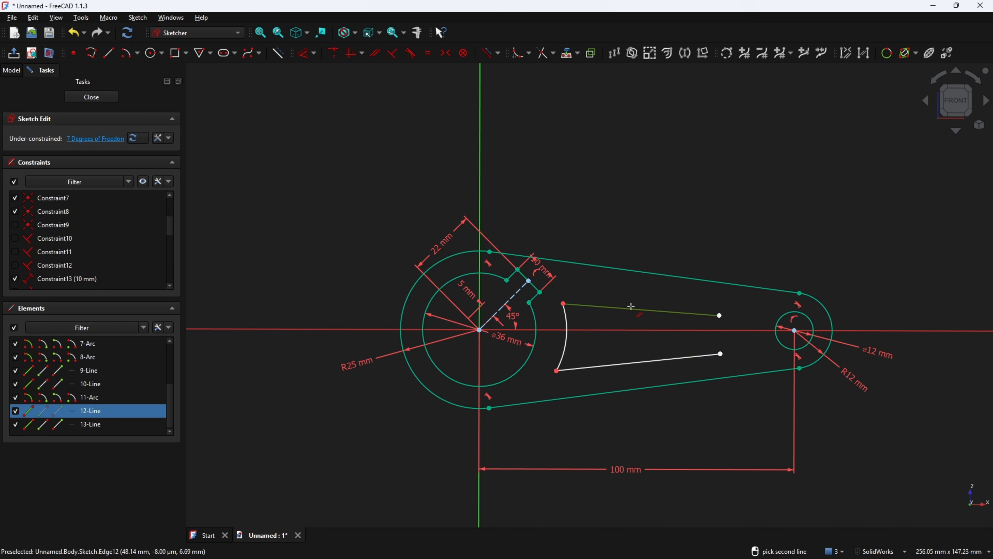
pyautogui.click(645, 272)
pyautogui.click(657, 360)
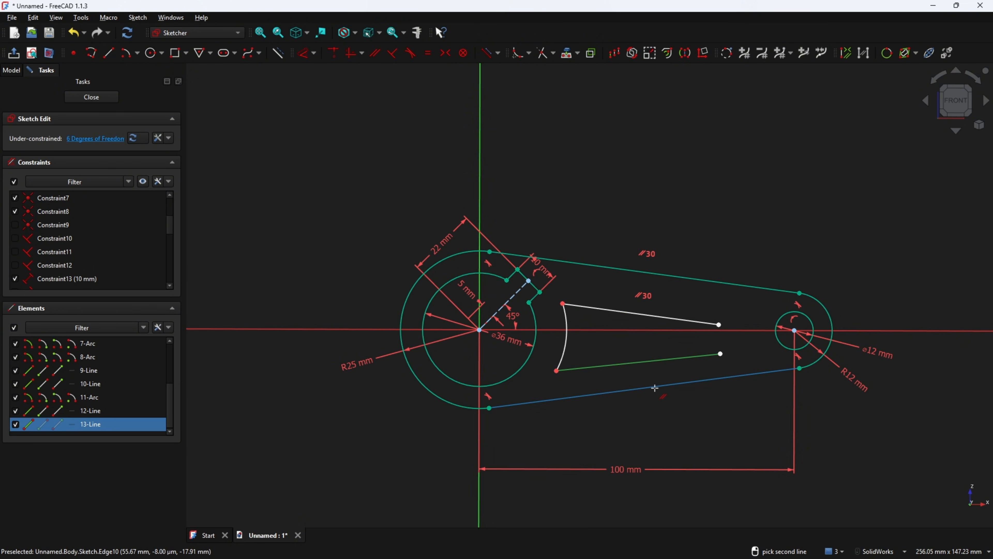
pyautogui.click(655, 387)
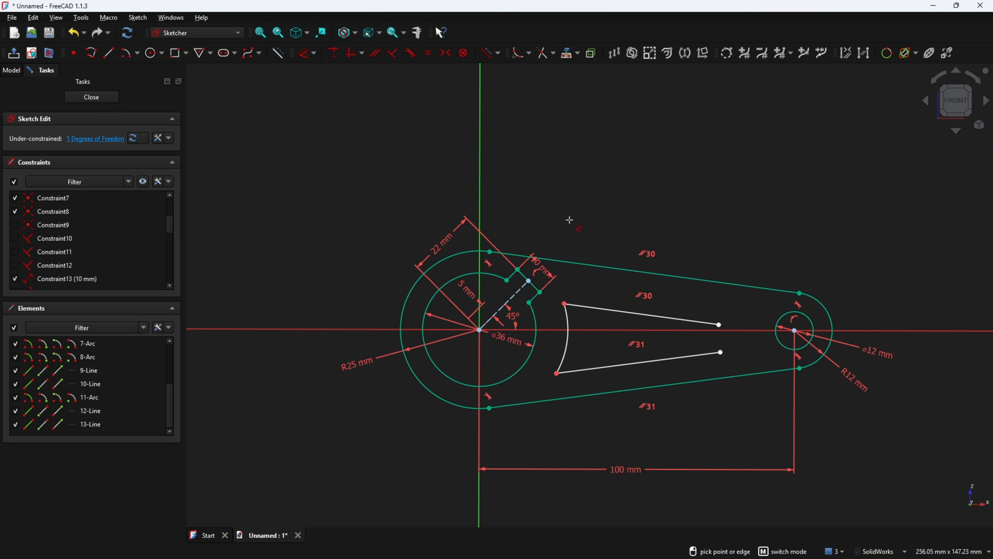
# Offset each slot line 8 mm from its outer edge, then bring up the PDF drawing
pyautogui.click(621, 311)
pyautogui.click(633, 271)
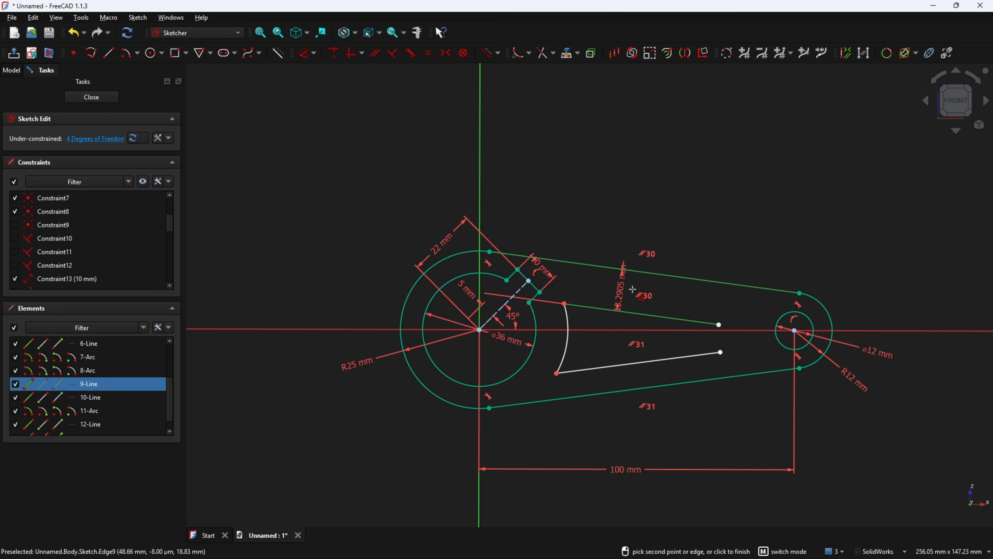
pyautogui.click(641, 227)
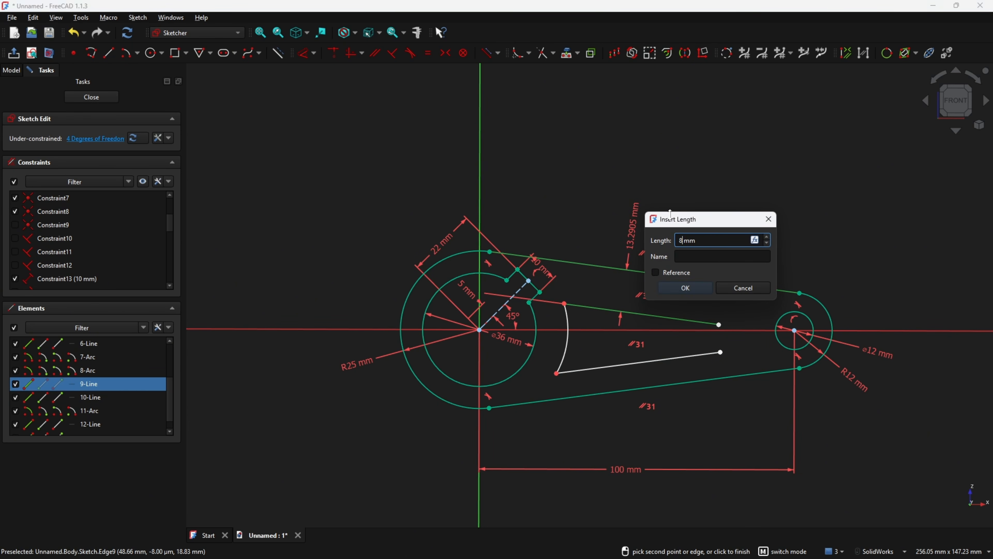
pyautogui.write('8')
pyautogui.press('Return')
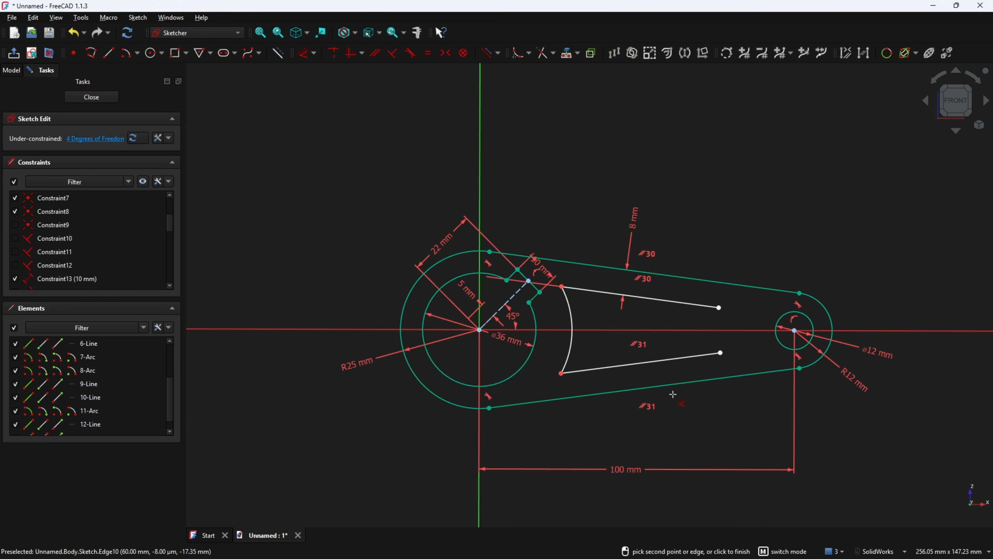
pyautogui.click(670, 385)
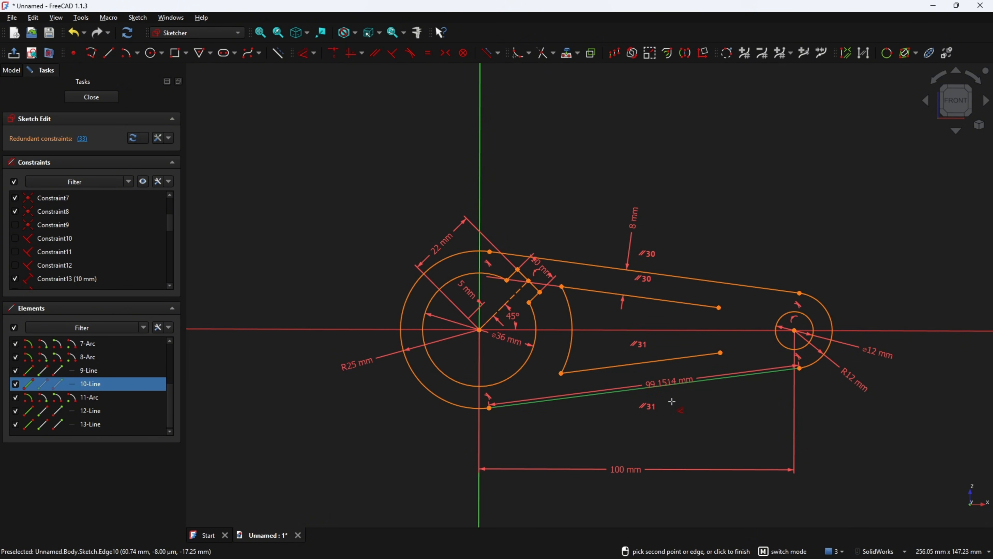
pyautogui.click(664, 366)
pyautogui.click(683, 423)
pyautogui.write('8')
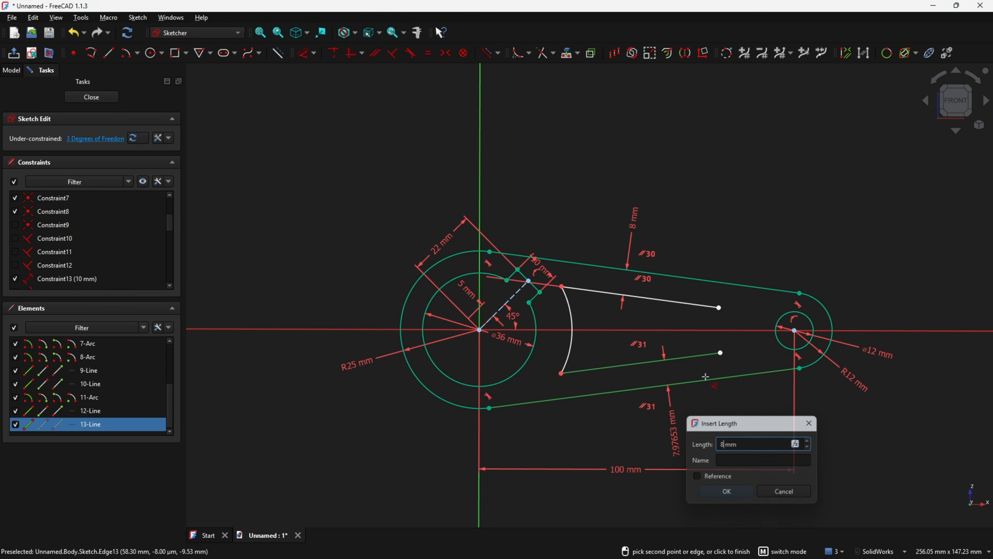
pyautogui.press('Return')
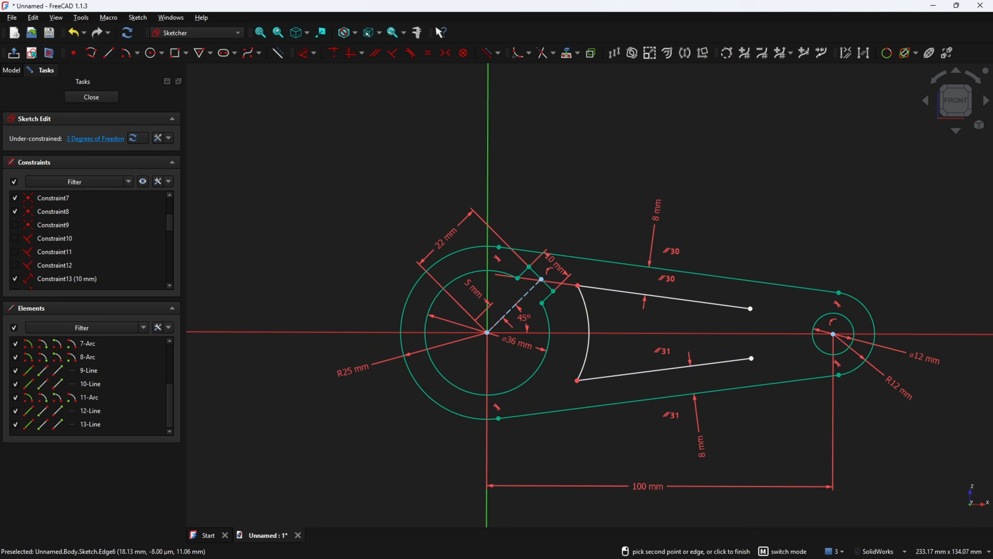
pyautogui.hotkey('alt', 'Tab')
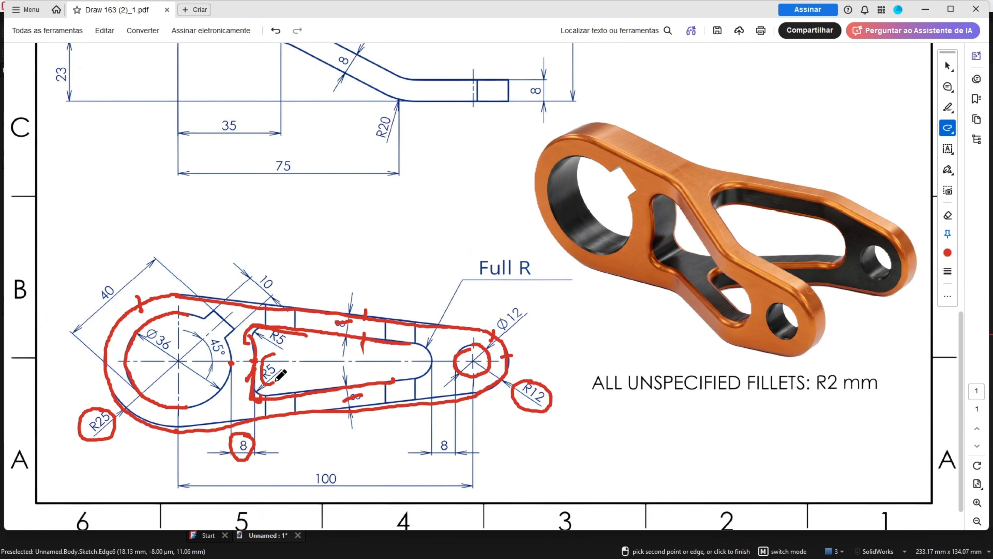
# Pare the red markup down to the R25 arc and R5 corner marks, then return to FreeCAD
pyautogui.moveTo(275, 382); pyautogui.dragTo(275, 363)
pyautogui.hotkey('ctrl', 'z')
pyautogui.hotkey('ctrl', 'z')
pyautogui.hotkey('ctrl', 'z')
pyautogui.hotkey('ctrl', 'z')
pyautogui.hotkey('ctrl', 'z')
pyautogui.hotkey('ctrl', 'z')
pyautogui.hotkey('ctrl', 'z')
pyautogui.hotkey('ctrl', 'z')
pyautogui.hotkey('ctrl', 'z')
pyautogui.hotkey('ctrl', 'z')
pyautogui.hotkey('ctrl', 'z')
pyautogui.hotkey('ctrl', 'z')
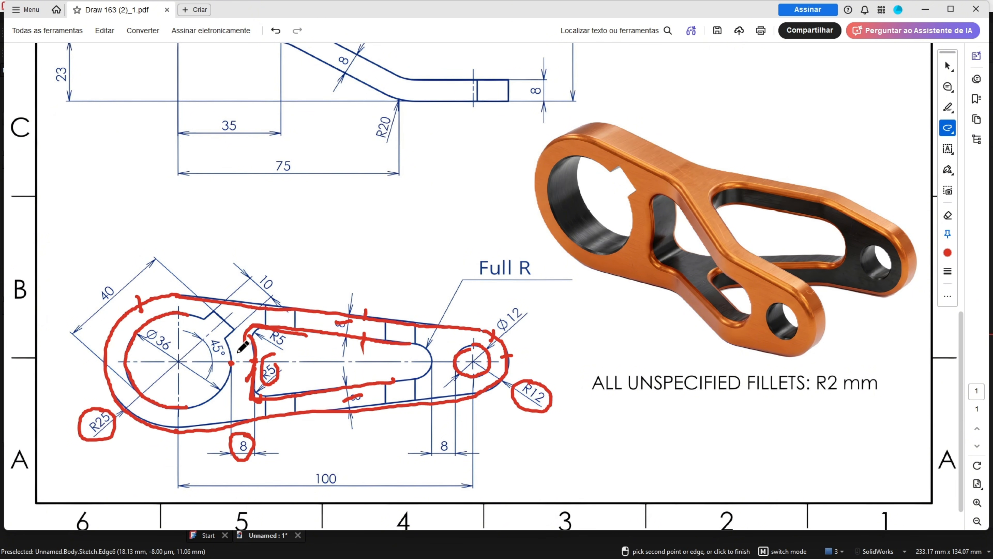
pyautogui.moveTo(257, 332); pyautogui.dragTo(260, 338)
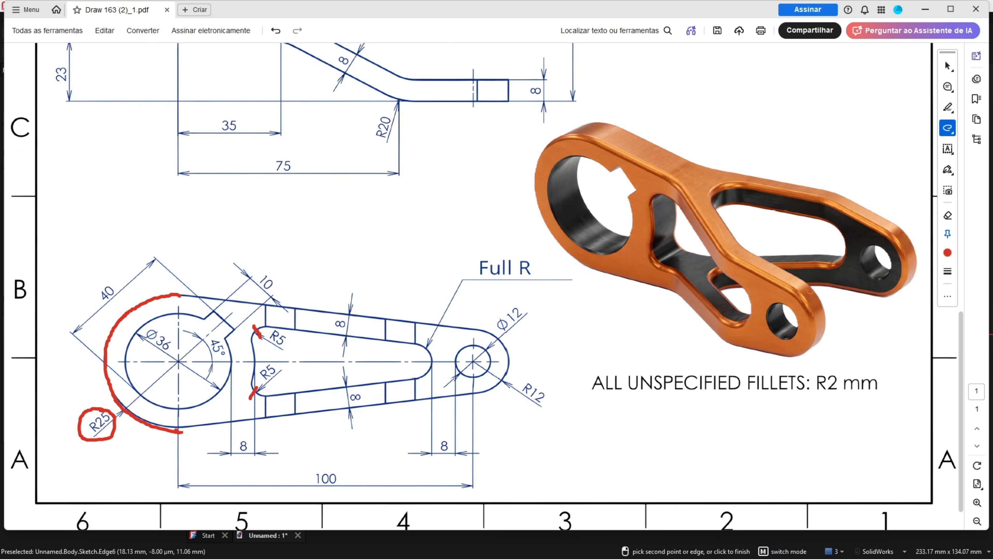
pyautogui.hotkey('alt', 'Tab')
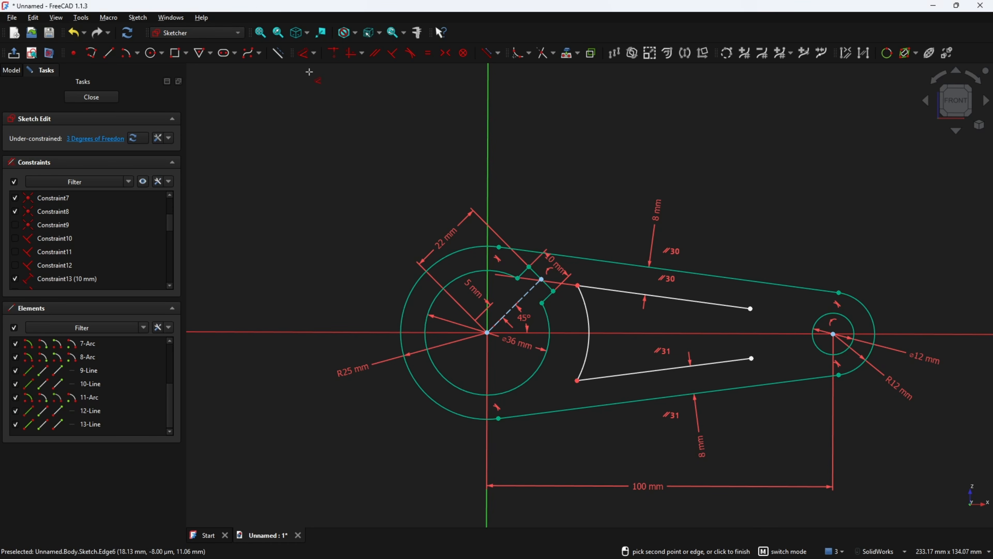
# Fillet the slot's top-left and bottom-left corners
pyautogui.click(517, 53)
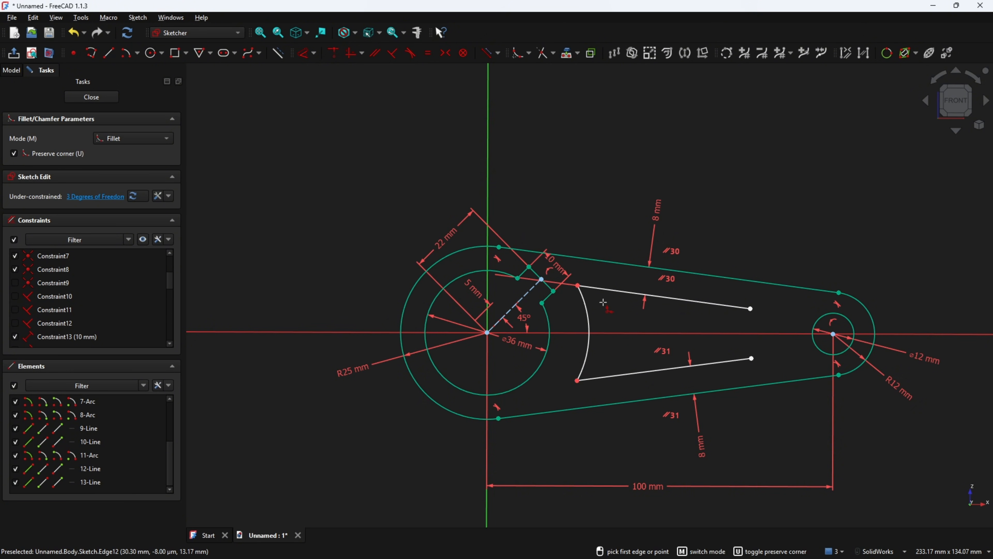
pyautogui.click(592, 291)
pyautogui.click(584, 297)
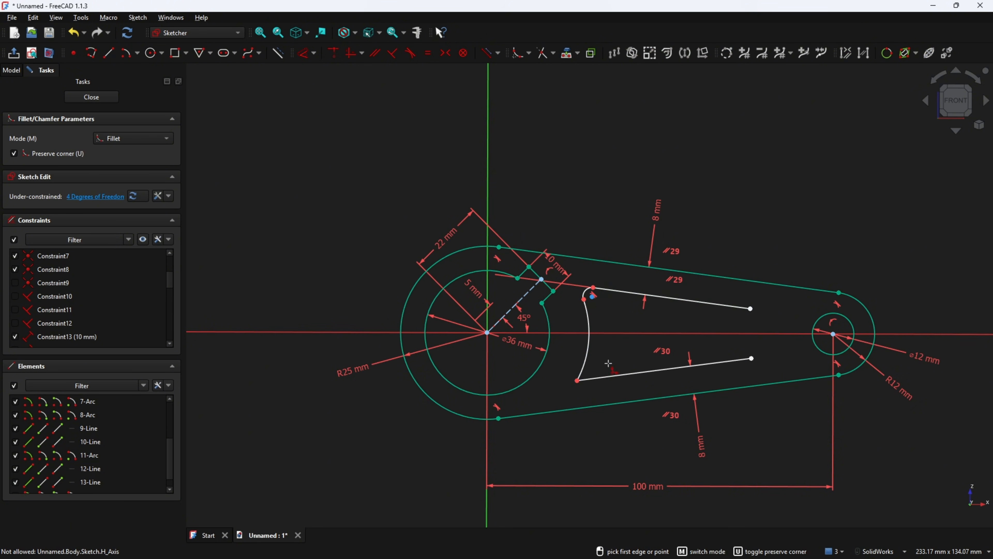
pyautogui.click(601, 377)
pyautogui.click(587, 366)
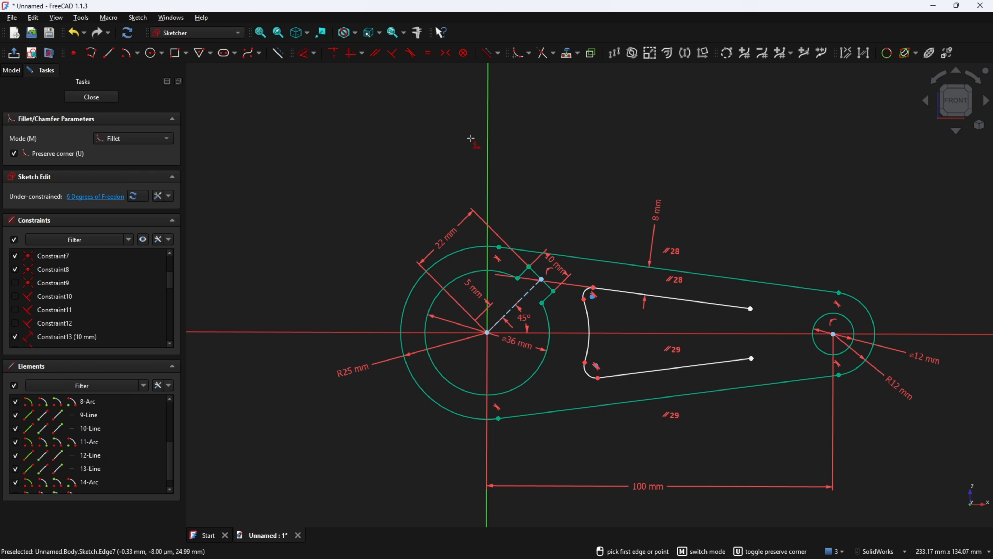
# Make the two fillet arcs equal and give them a 5 mm radius
pyautogui.click(427, 53)
pyautogui.scroll(4, 699, 377)
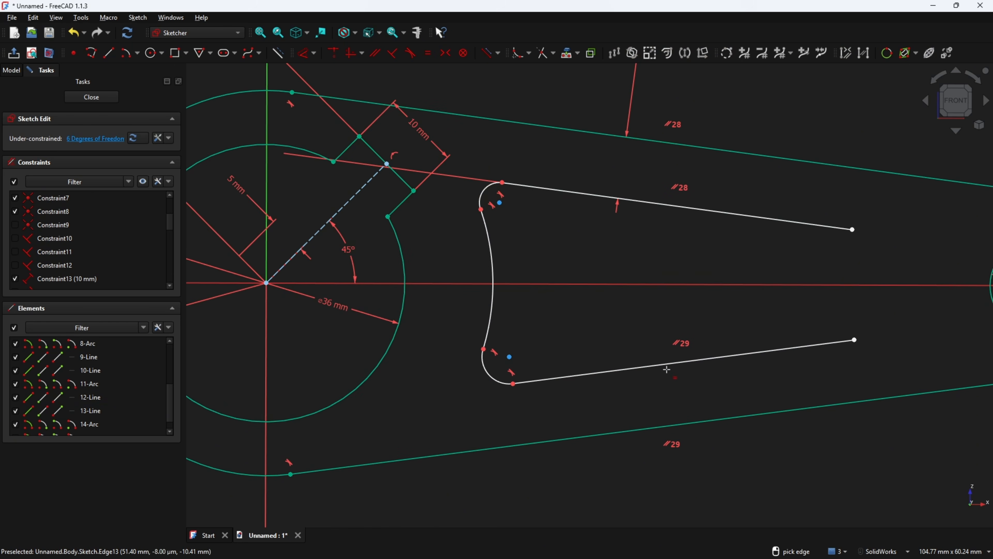
pyautogui.click(478, 188)
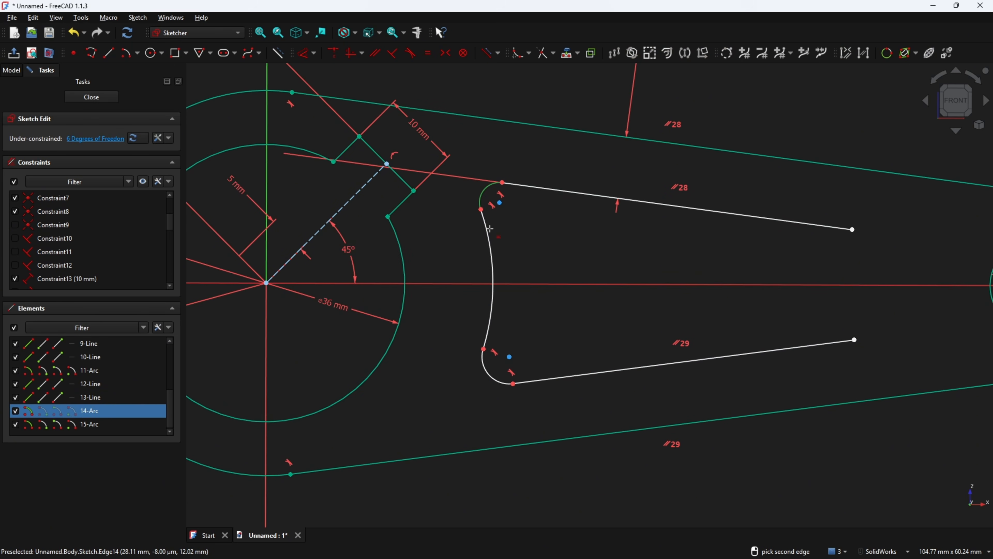
pyautogui.click(489, 380)
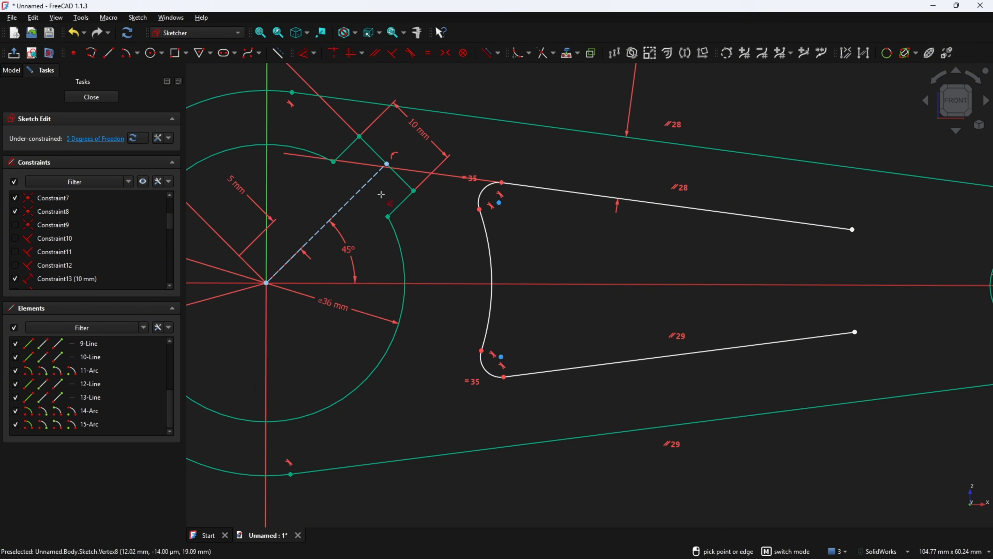
pyautogui.click(481, 366)
pyautogui.click(448, 426)
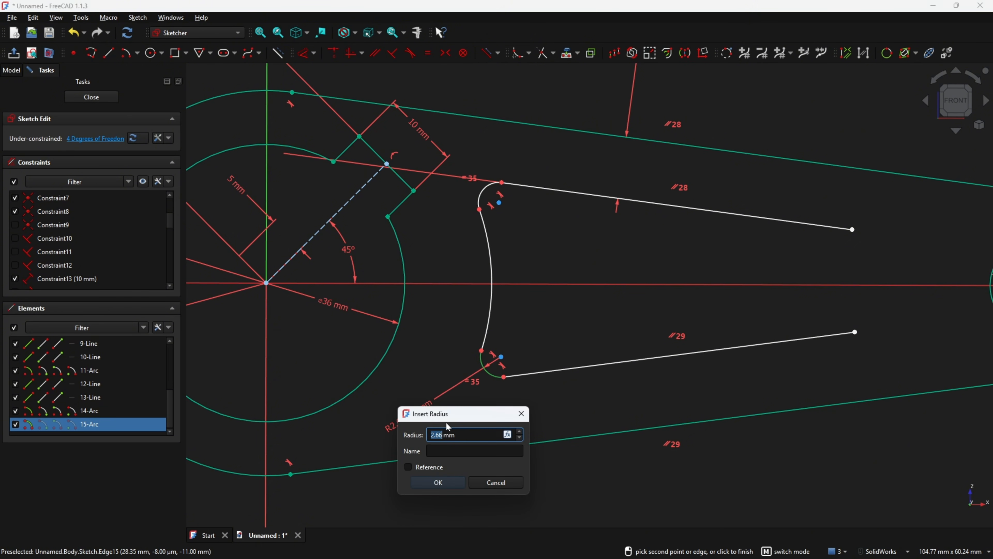
pyautogui.press('Return')
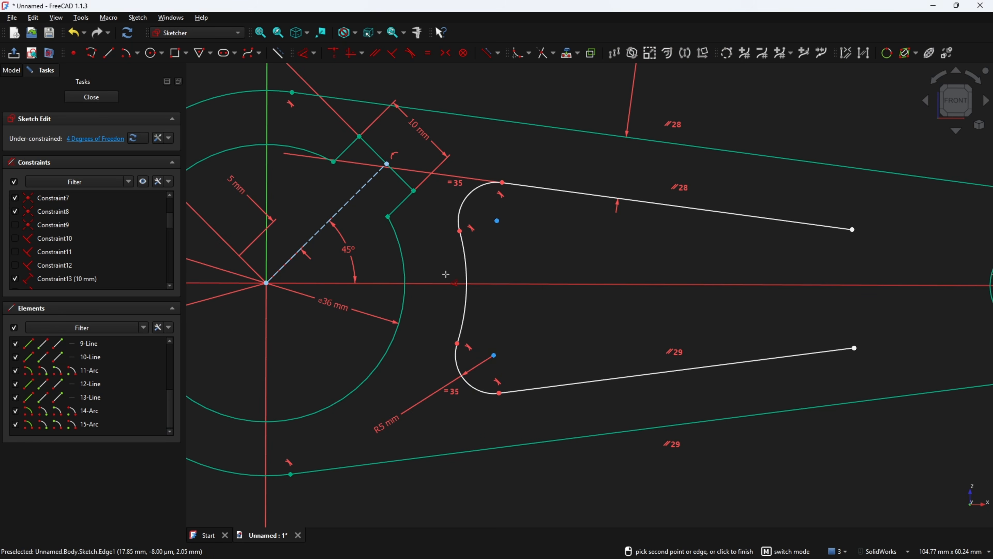
# Set the slot's curved left end 8 mm horizontally from the hub circle
pyautogui.click(462, 279)
pyautogui.click(404, 279)
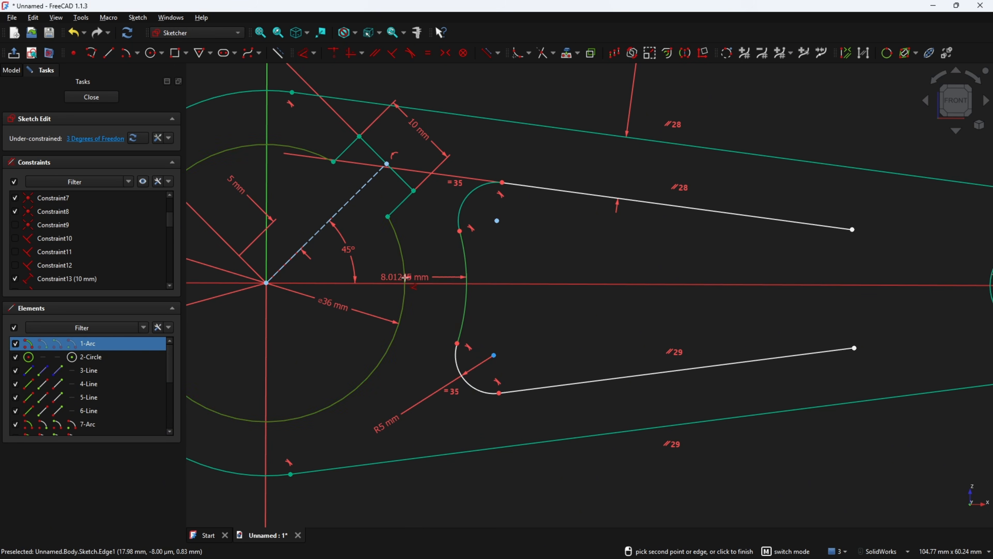
pyautogui.click(434, 509)
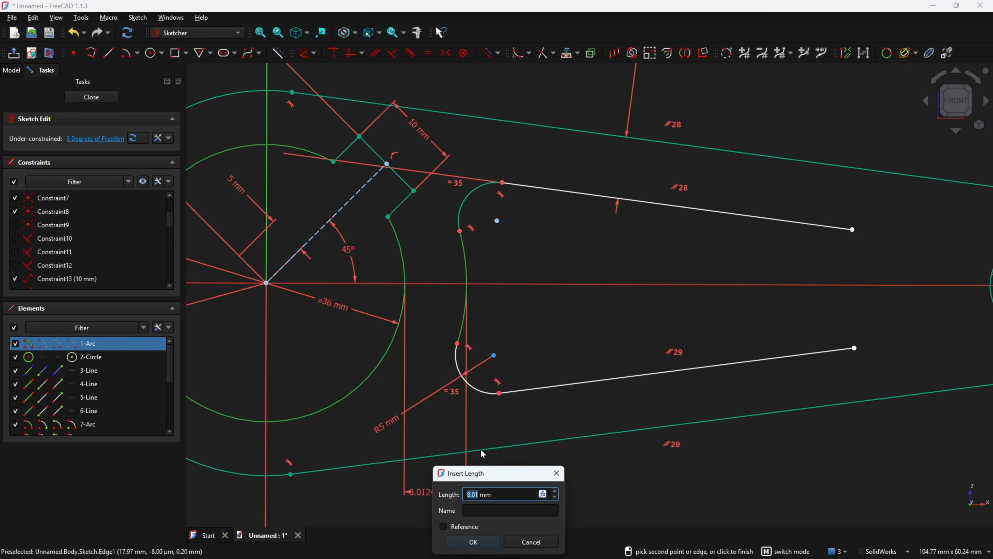
pyautogui.write('8')
pyautogui.press('Return')
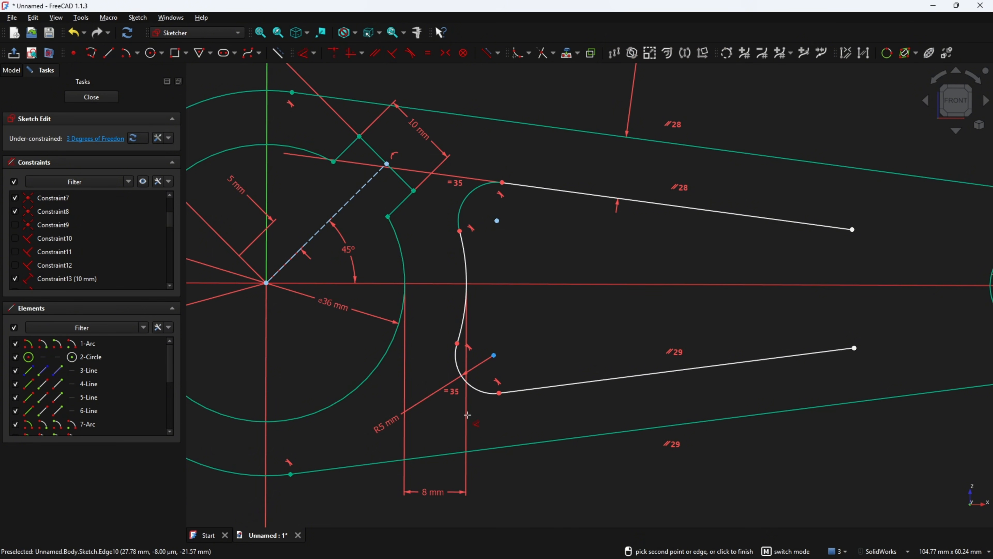
pyautogui.hotkey('alt', 'Tab')
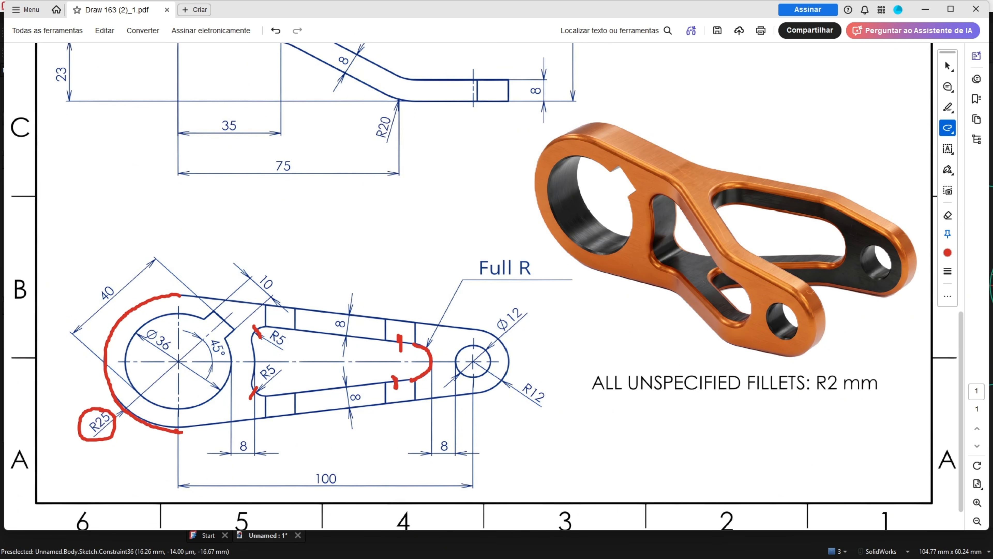
pyautogui.hotkey('alt', 'Tab')
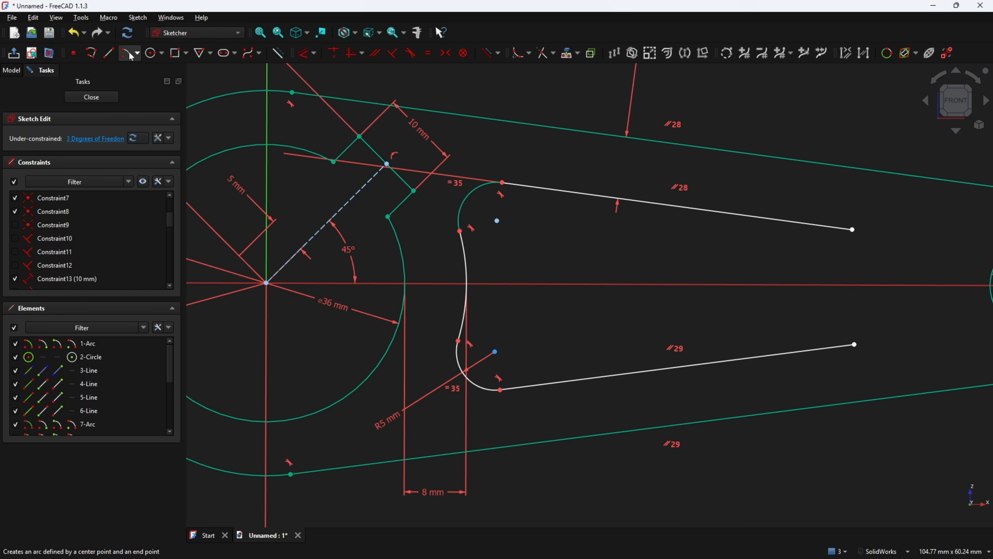
# Draw a three-point arc across the slot's right end, bulging to the right
pyautogui.click(137, 53)
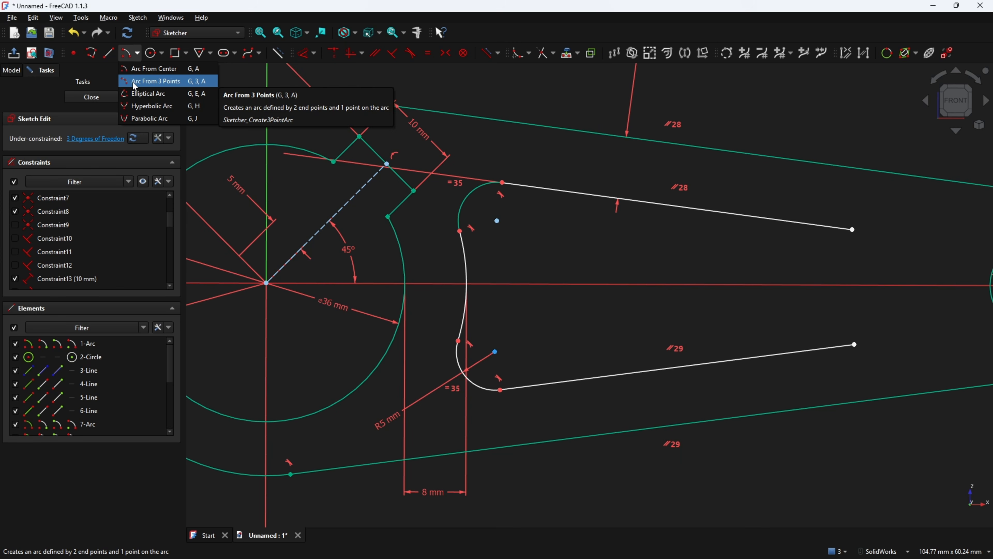
pyautogui.click(139, 82)
pyautogui.click(852, 229)
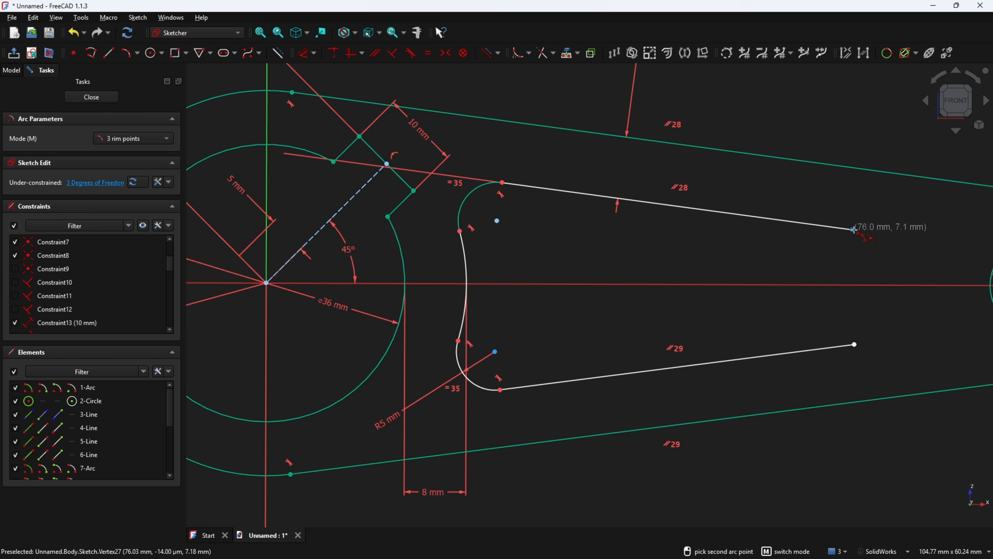
pyautogui.click(855, 344)
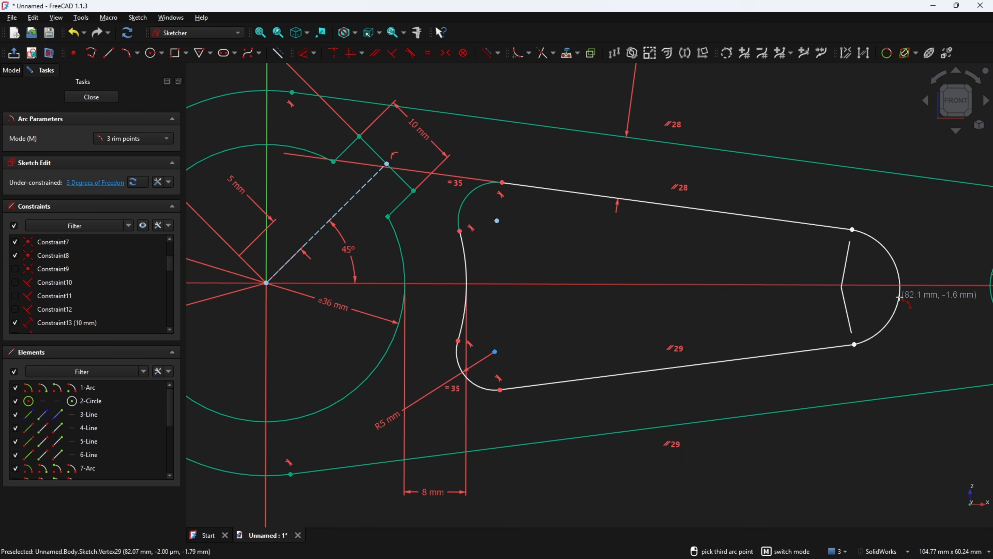
pyautogui.click(904, 296)
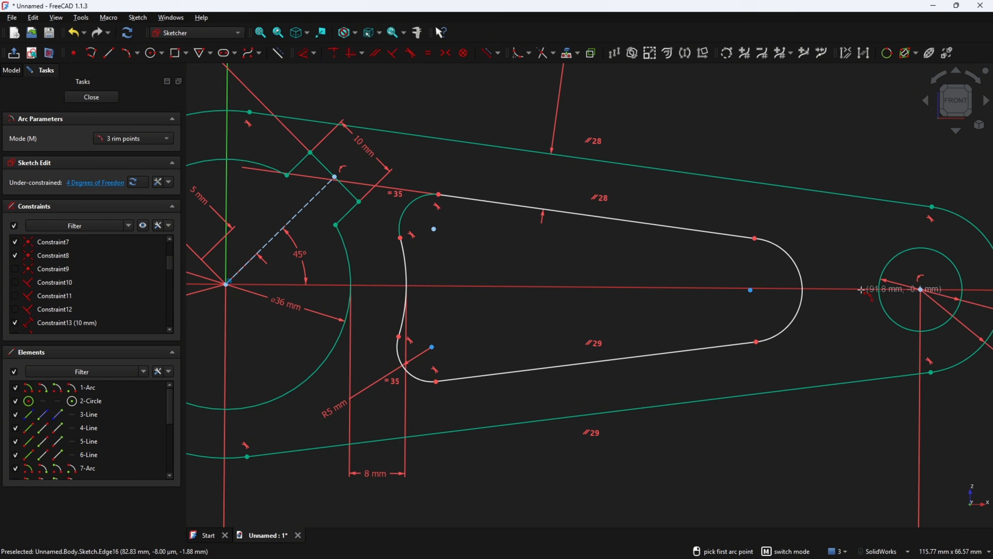
# Make the upper and lower slot lines tangent to the right end arc
pyautogui.click(410, 52)
pyautogui.click(761, 266)
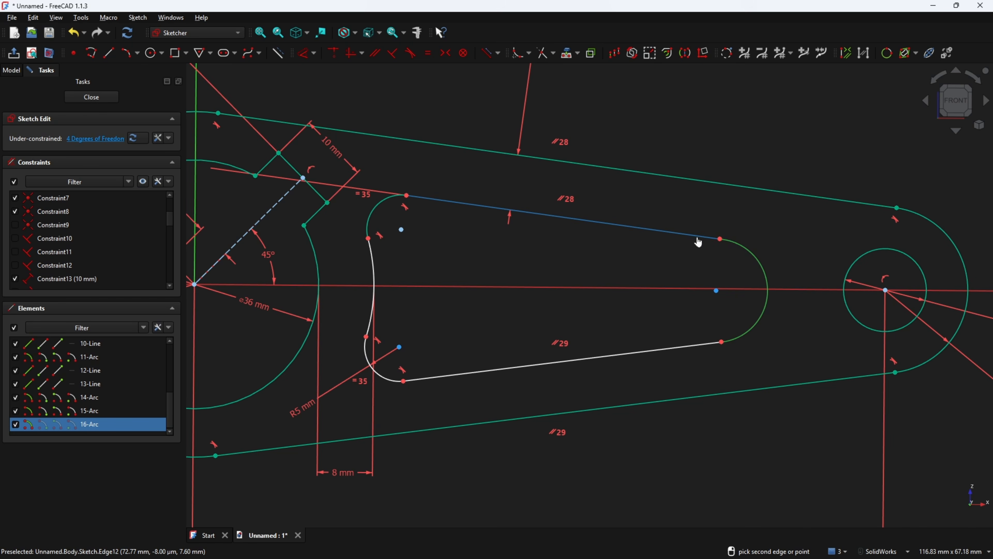
pyautogui.click(698, 236)
pyautogui.click(755, 331)
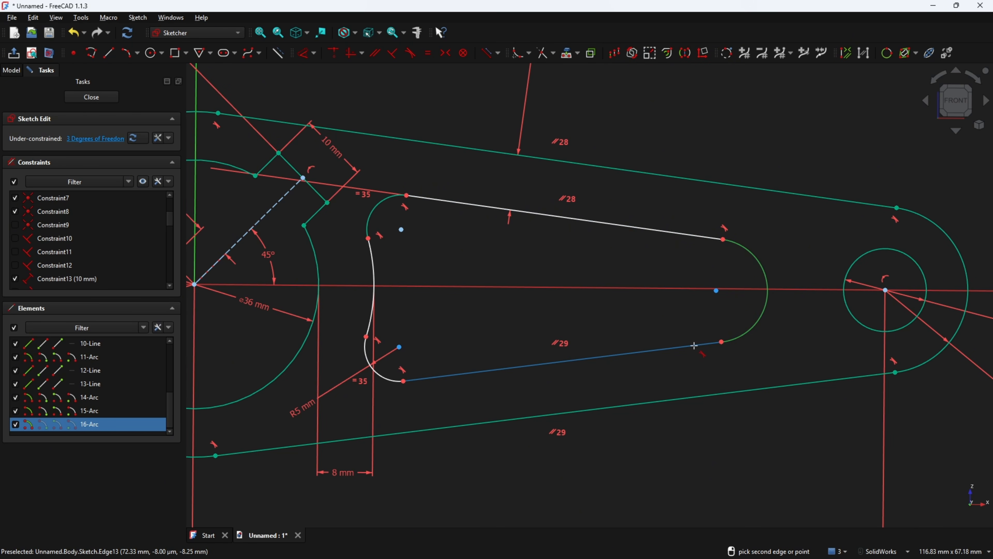
pyautogui.click(695, 345)
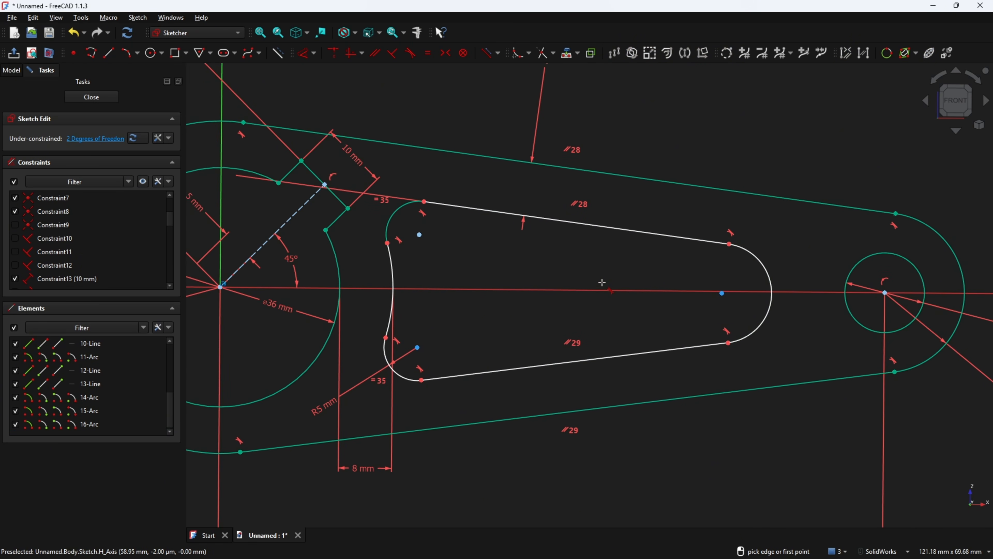
# Level the end arc's centre with the small circle's centre, and move the R5 mm label above its fillet
pyautogui.click(353, 57)
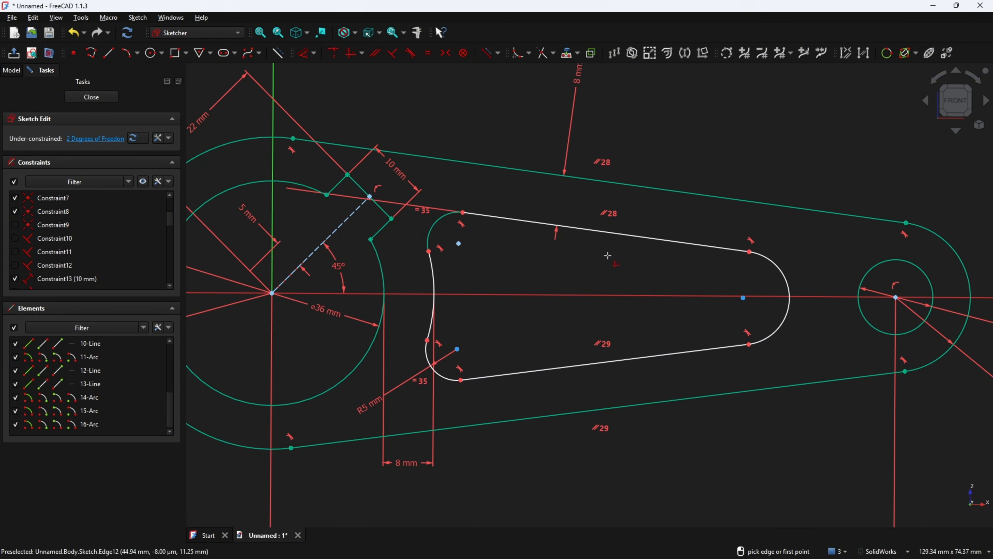
pyautogui.click(742, 298)
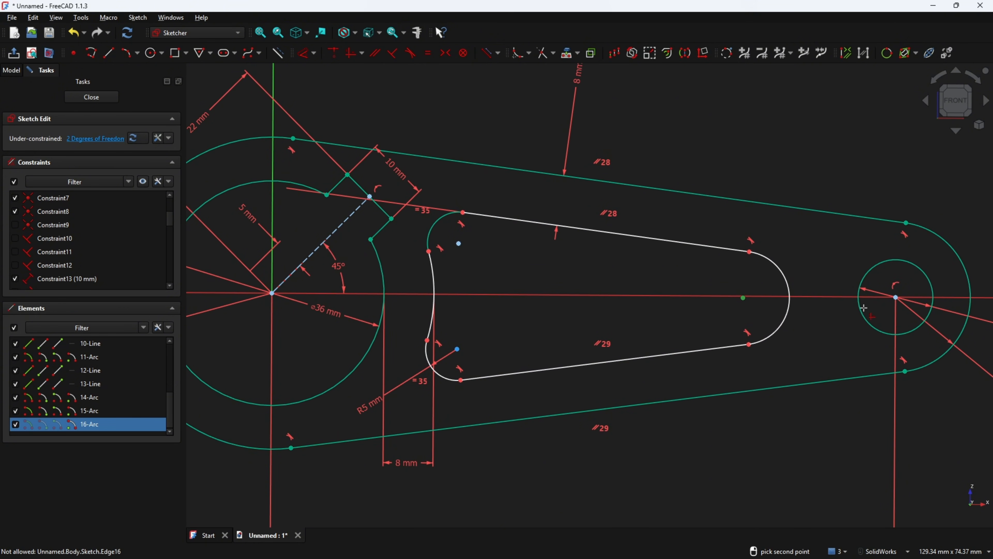
pyautogui.click(895, 298)
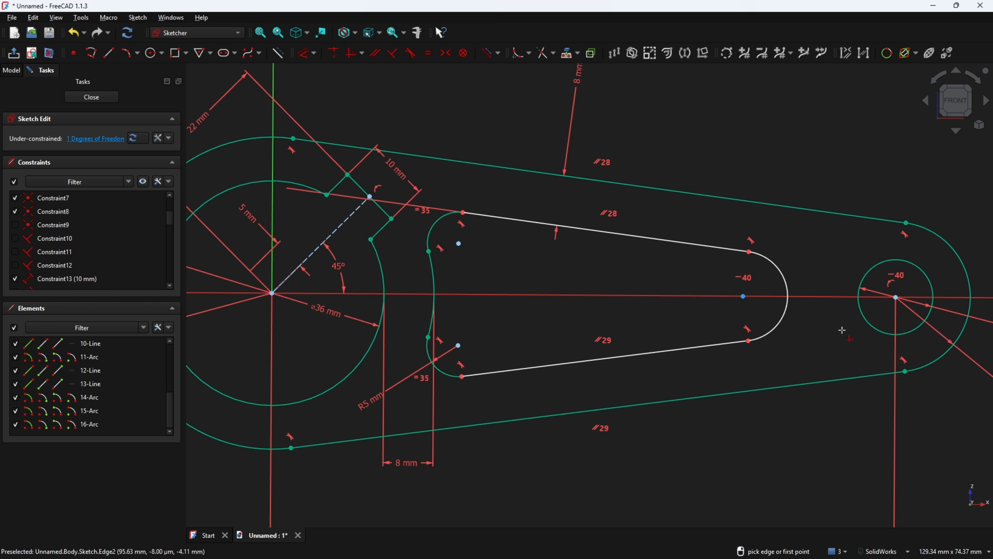
pyautogui.scroll(-2, 765, 370)
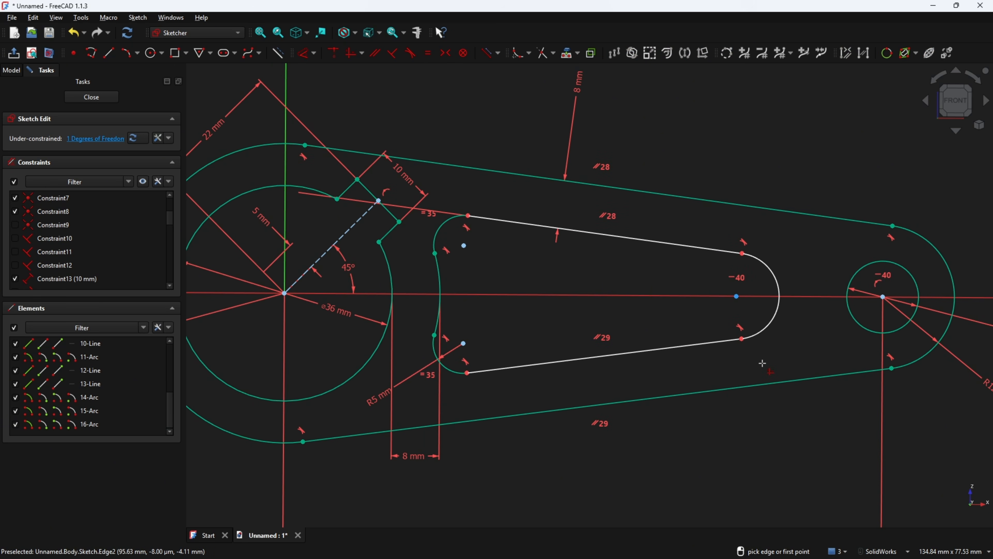
pyautogui.rightClick(403, 411)
pyautogui.moveTo(382, 401); pyautogui.dragTo(485, 327)
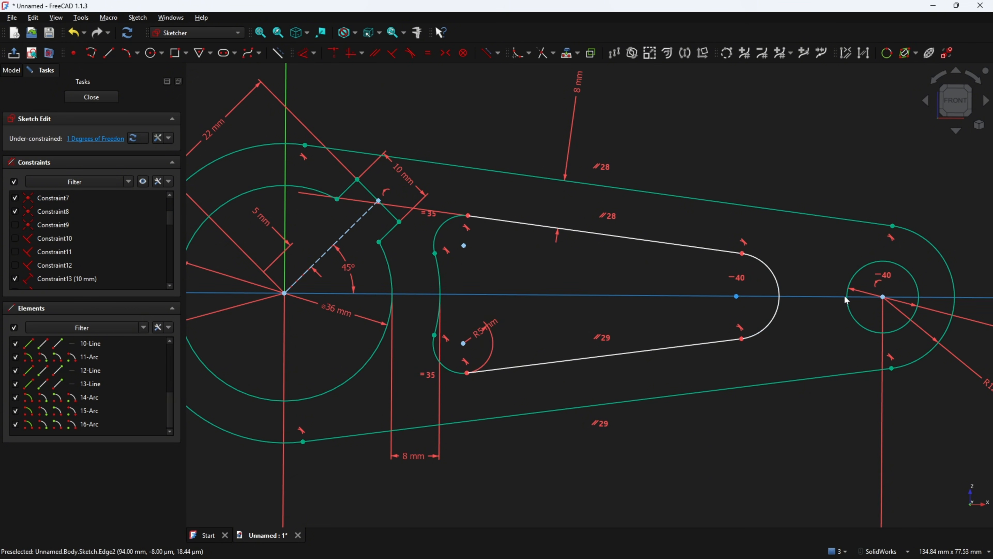
# Circle the lower 8 dimension near the small end hole in red on the drawing
pyautogui.hotkey('alt', 'Tab')
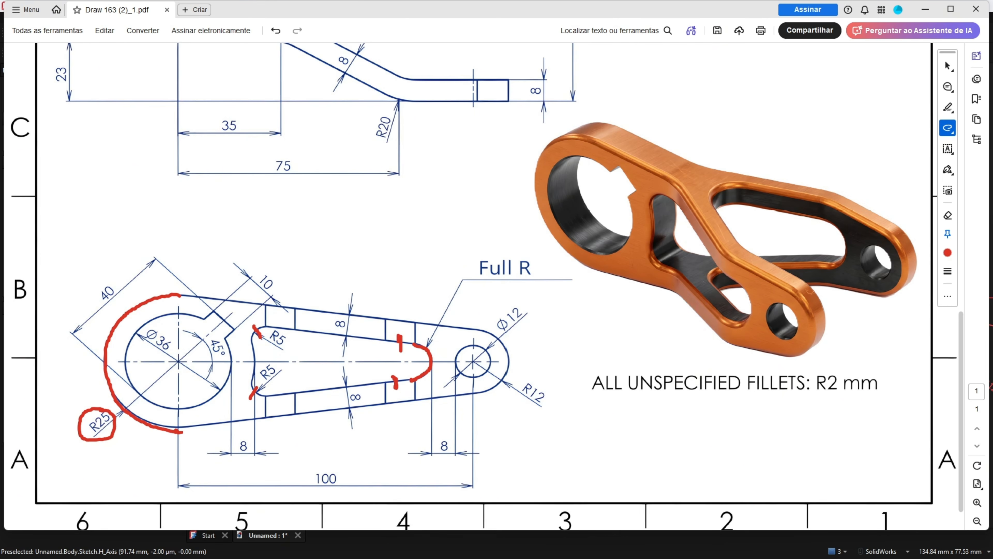
pyautogui.moveTo(452, 431)
pyautogui.mouseDown()
pyautogui.moveTo(453, 453)
pyautogui.moveTo(437, 431)
pyautogui.mouseUp()
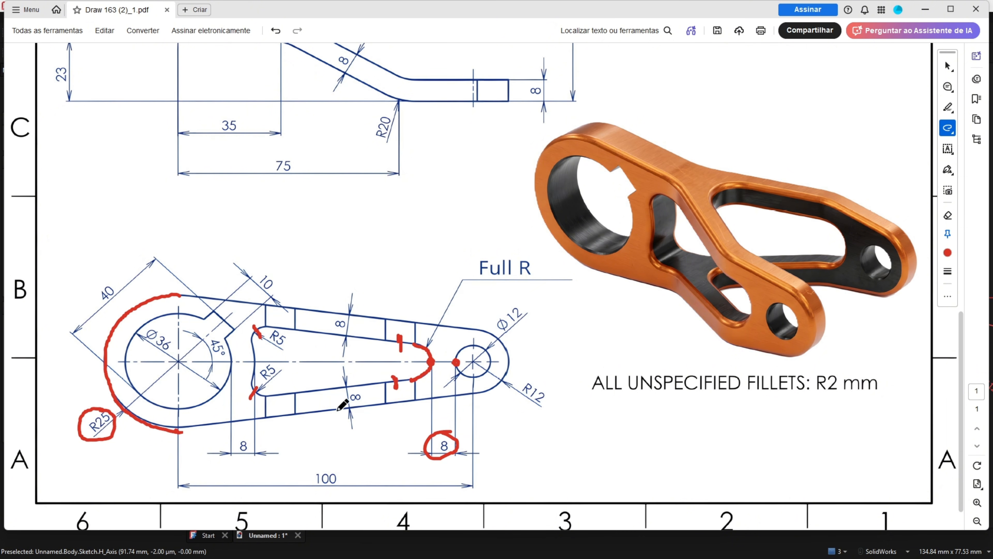
# Place points on the slot's rounded end and on the small circle's left edge
pyautogui.hotkey('alt', 'Tab')
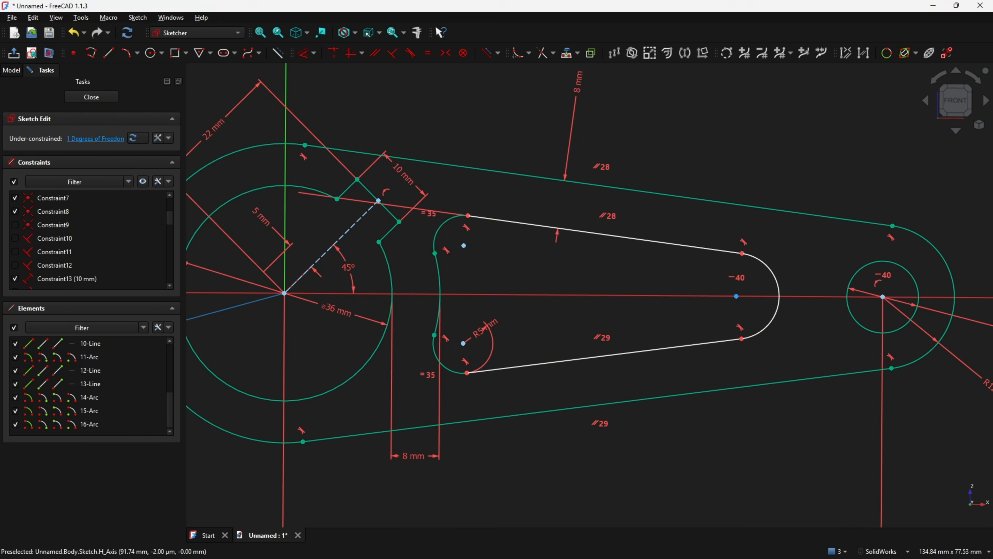
pyautogui.scroll(5, 528, 160)
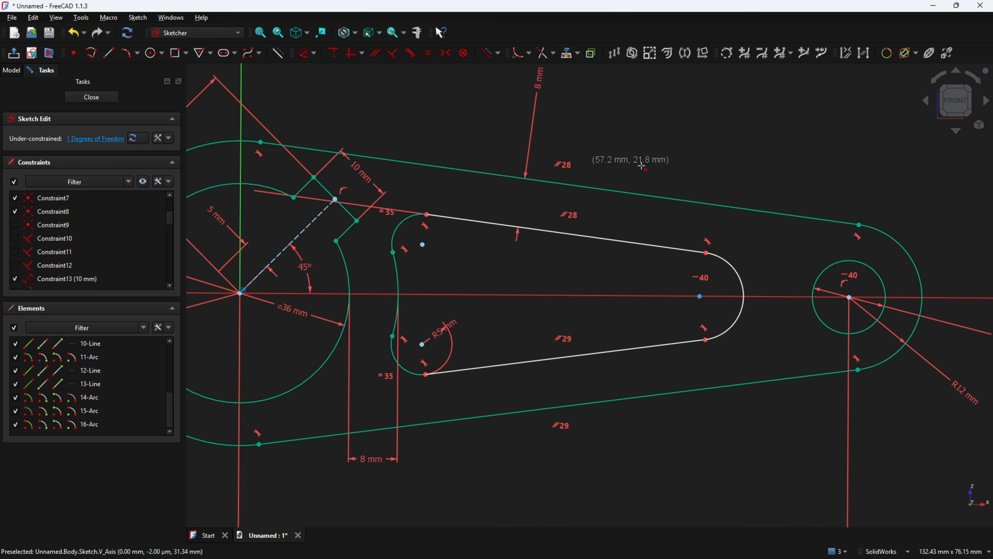
pyautogui.moveTo(487, 209); pyautogui.dragTo(483, 193, button='middle')
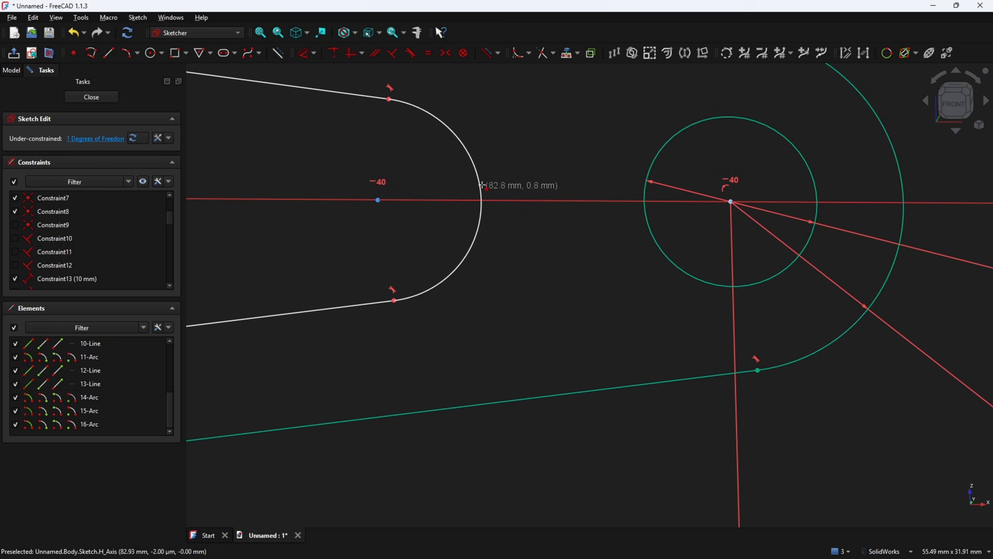
pyautogui.click(481, 200)
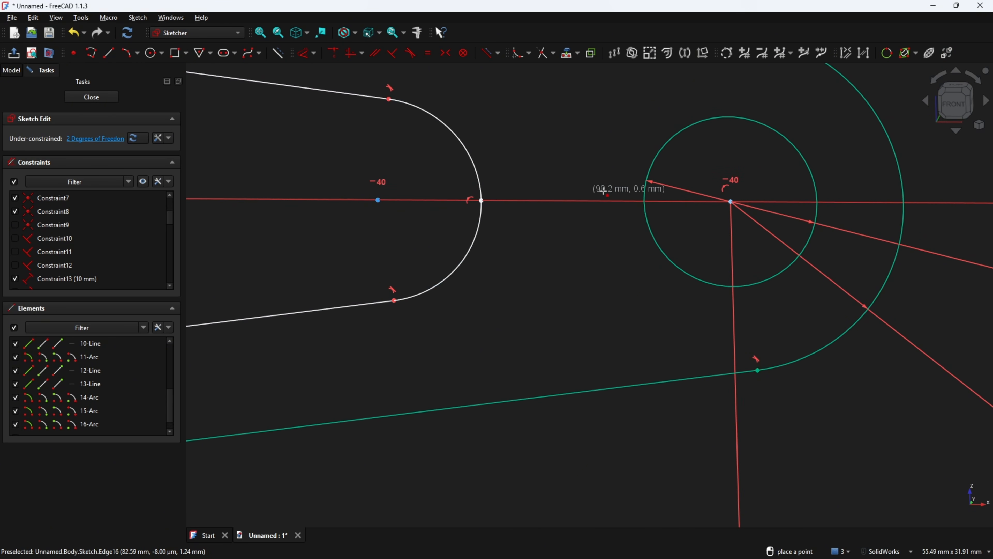
pyautogui.click(644, 198)
pyautogui.press('Escape')
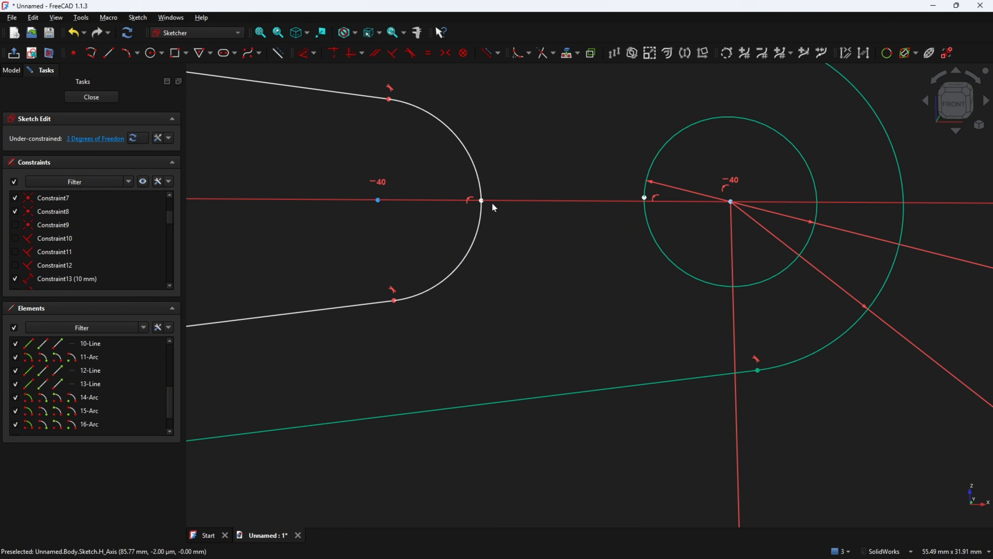
pyautogui.moveTo(482, 200); pyautogui.dragTo(489, 189)
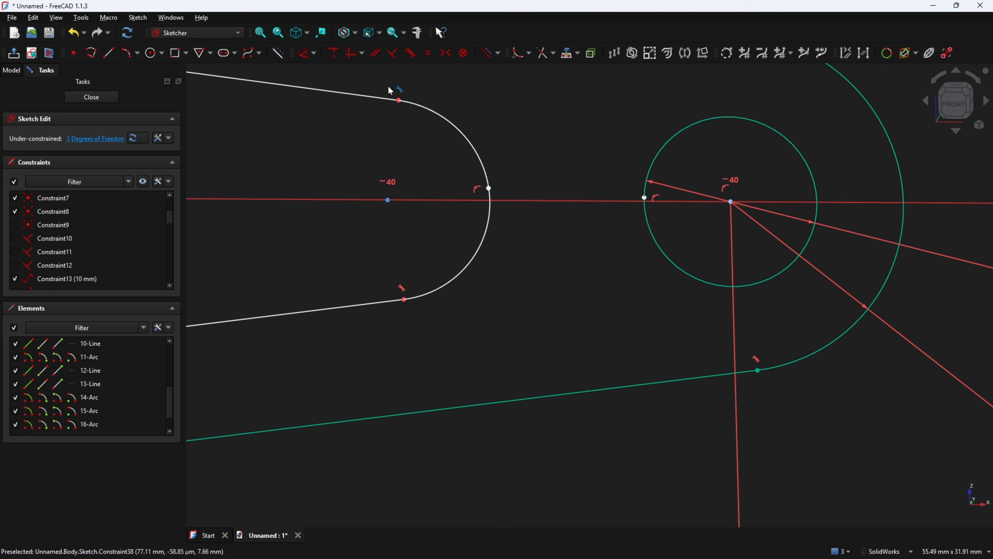
# Pin the rounded-end point onto the horizontal axis with a coincident constraint
pyautogui.click(335, 55)
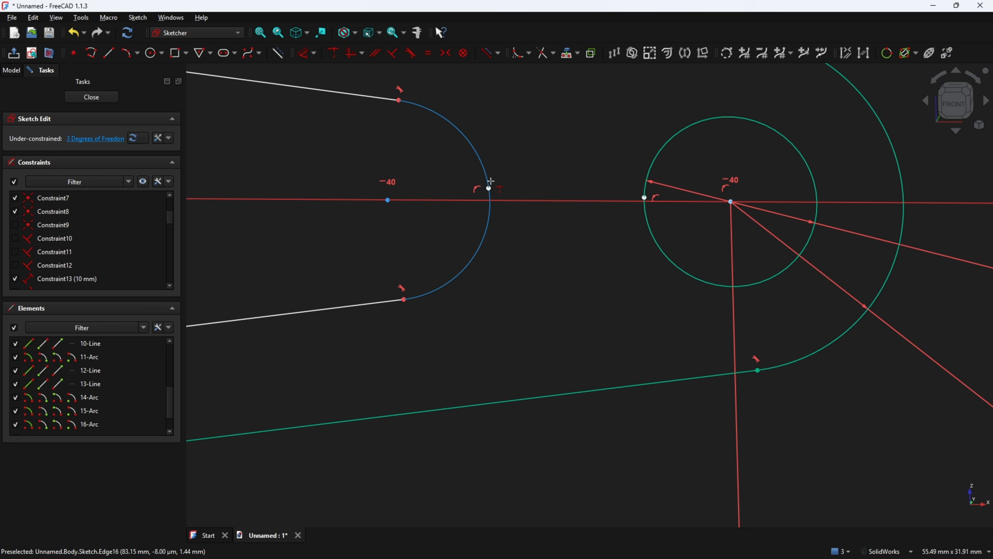
pyautogui.click(489, 188)
pyautogui.click(515, 202)
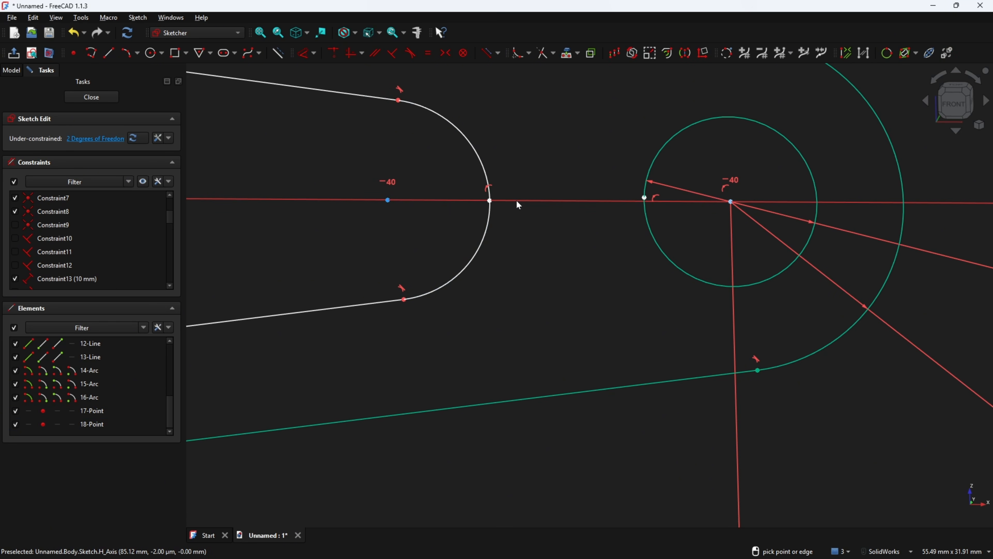
pyautogui.press('Escape')
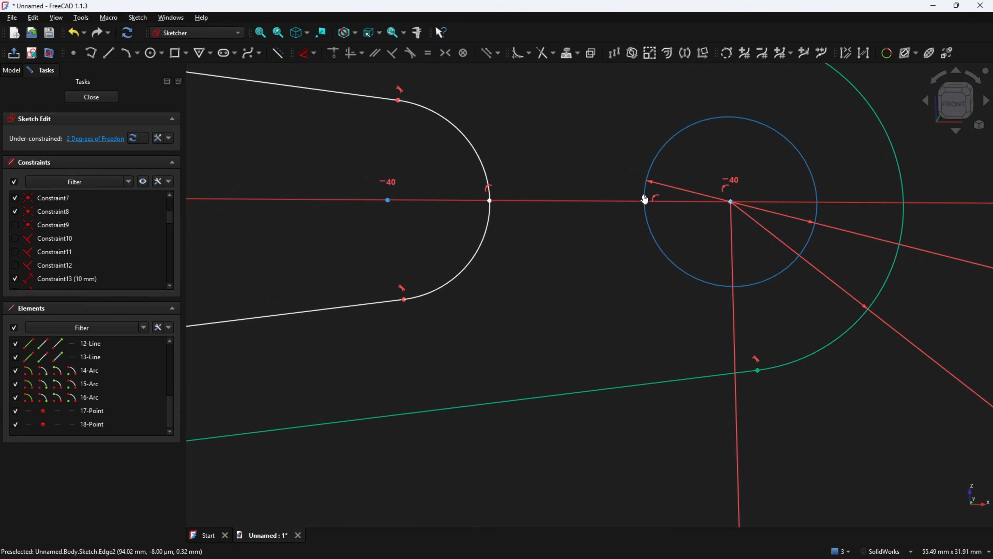
pyautogui.moveTo(643, 195); pyautogui.dragTo(646, 182)
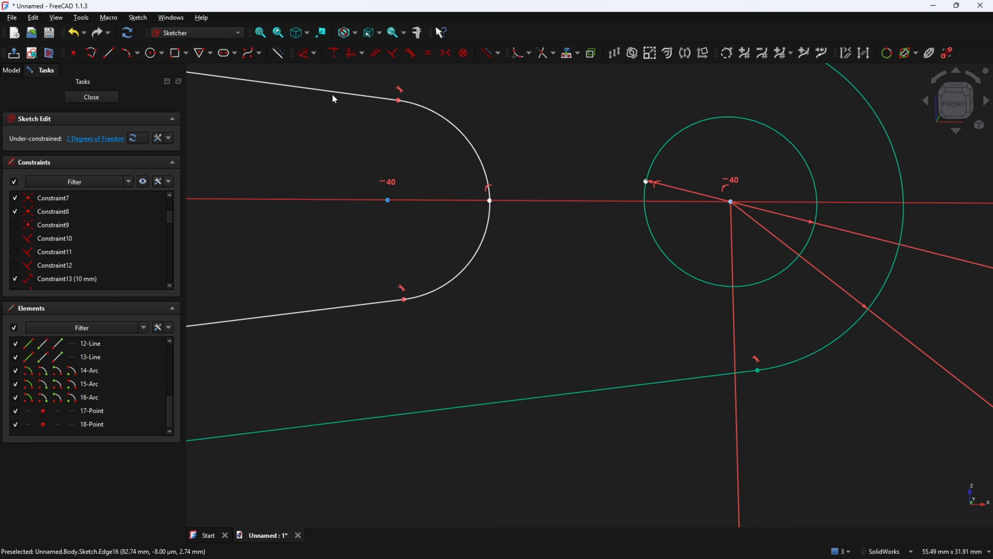
# Pin the point on the Ø12 circle's left edge onto the horizontal axis
pyautogui.click(331, 52)
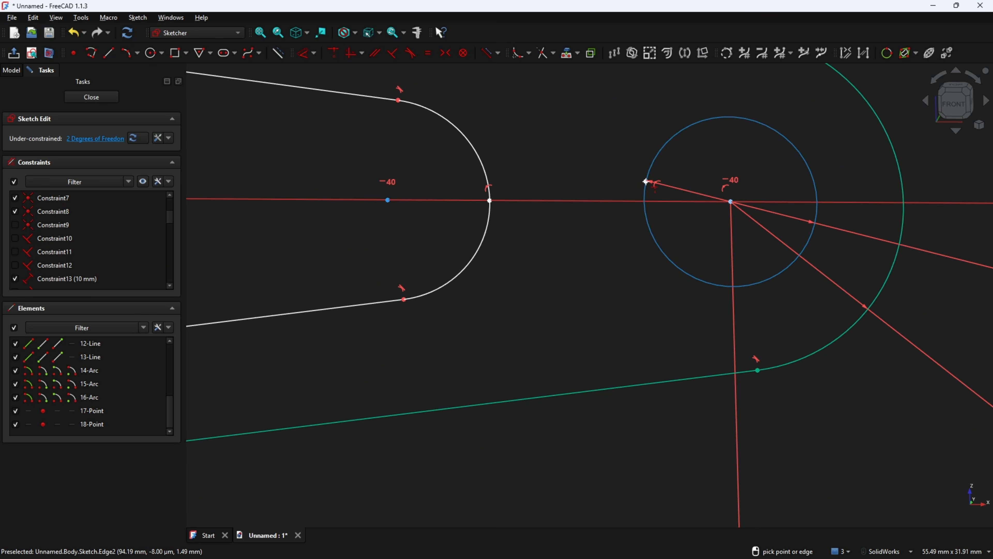
pyautogui.click(644, 185)
pyautogui.press('Escape')
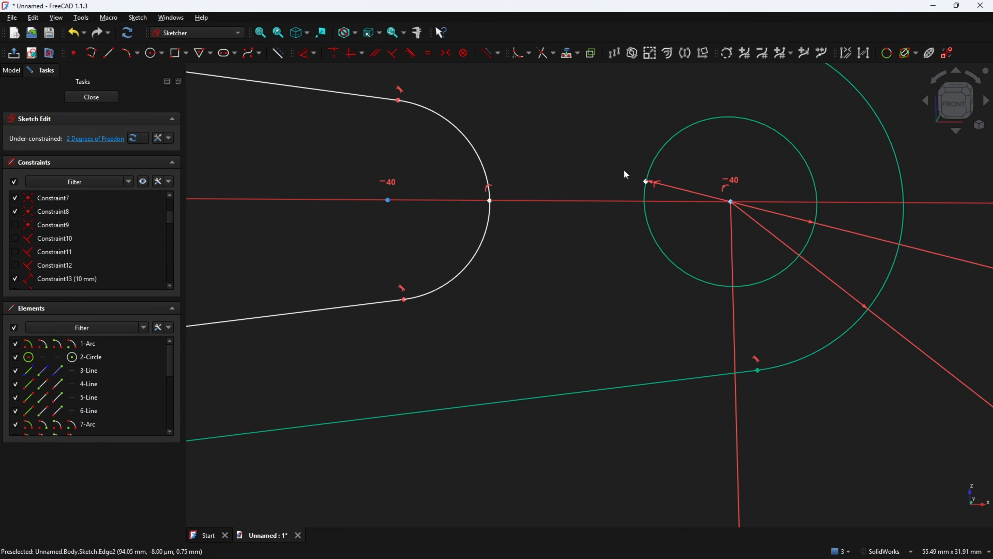
pyautogui.click(335, 55)
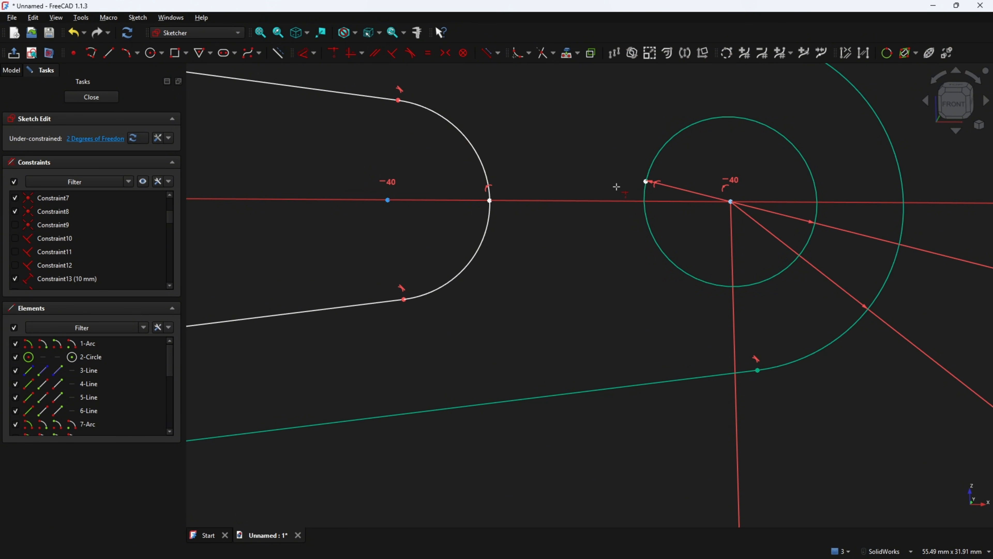
pyautogui.click(644, 182)
pyautogui.click(631, 200)
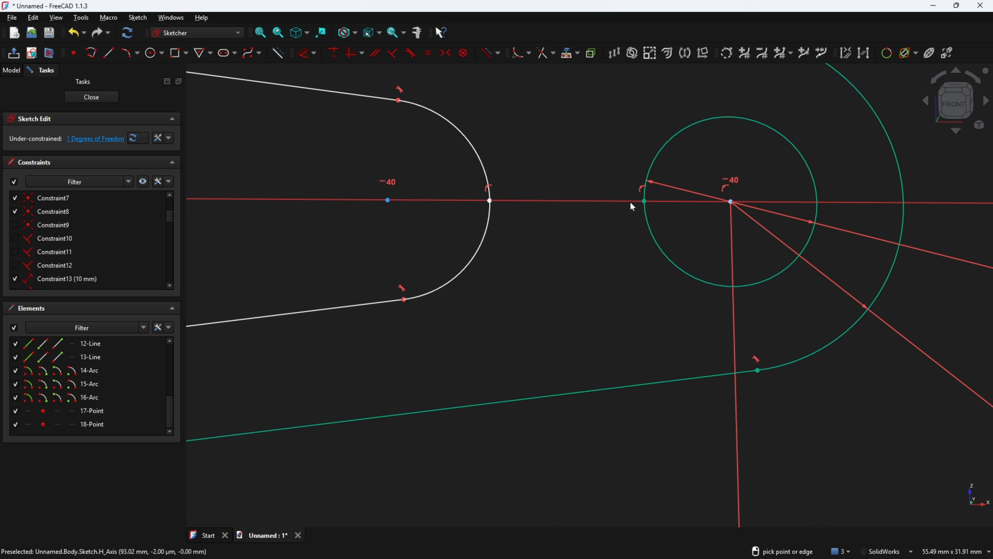
pyautogui.click(302, 54)
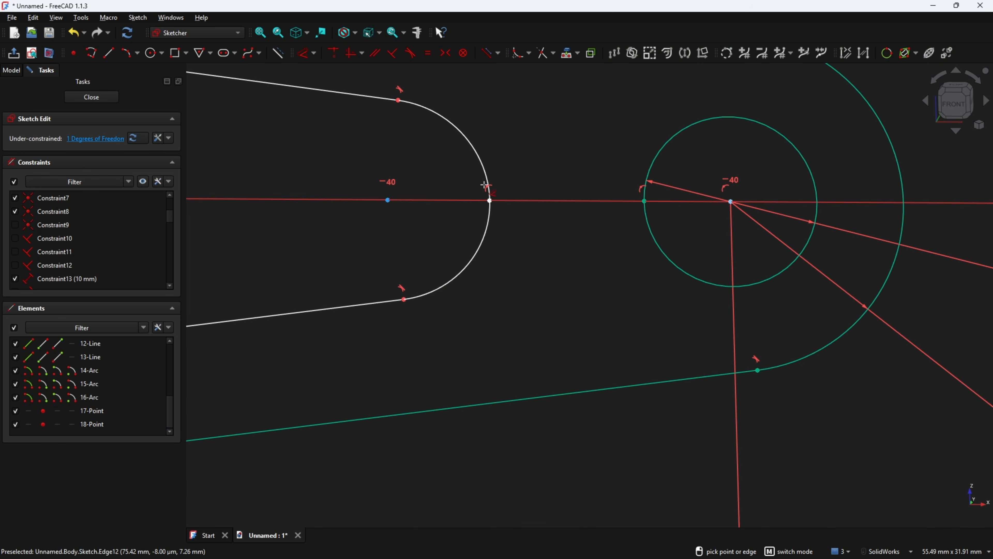
# Constrain the horizontal gap between the slot's rounded end and the small circle to 8 mm
pyautogui.click(490, 200)
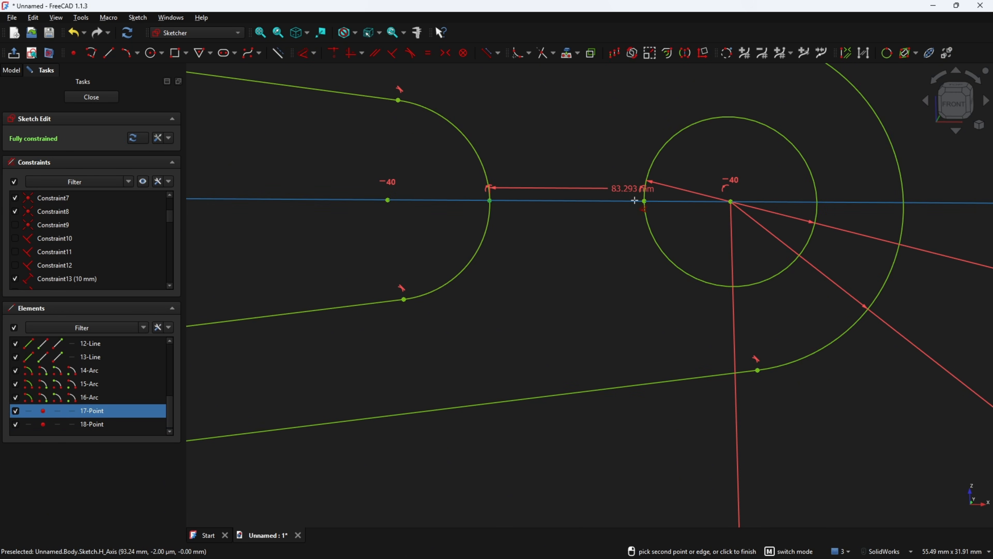
pyautogui.click(644, 201)
pyautogui.click(575, 325)
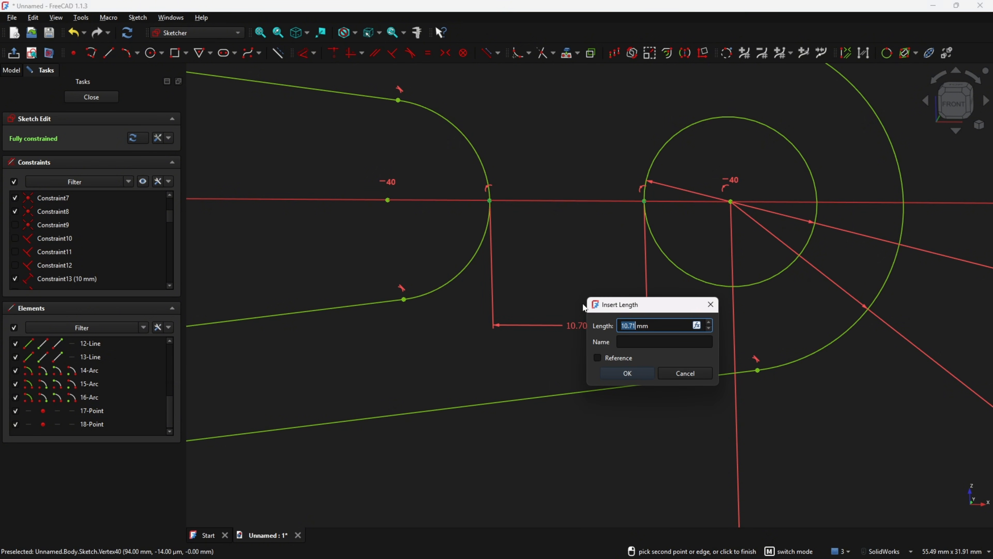
pyautogui.write('8')
pyautogui.press('Return')
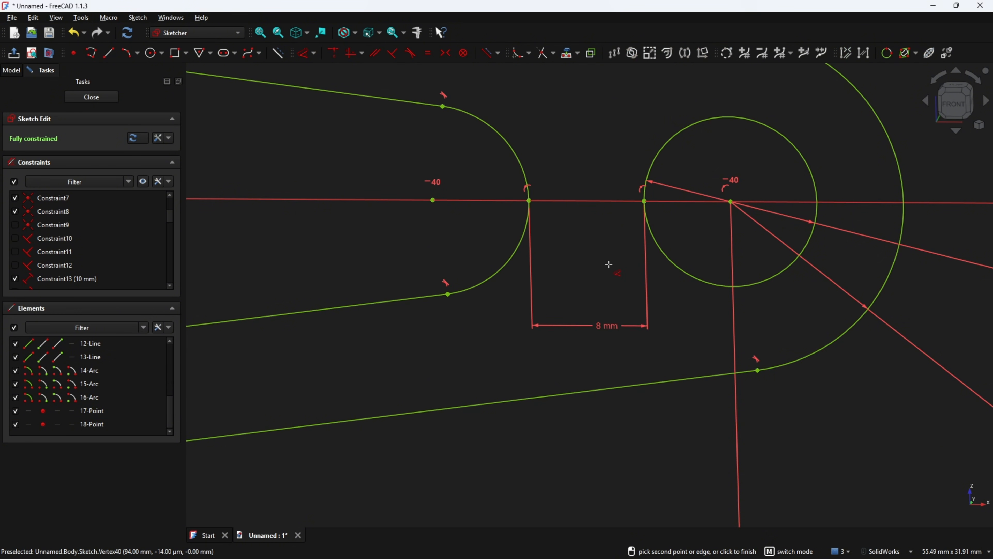
# View the fully constrained sketch from the front, close it and start a Pad
pyautogui.scroll(-3, 609, 264)
pyautogui.click(955, 106)
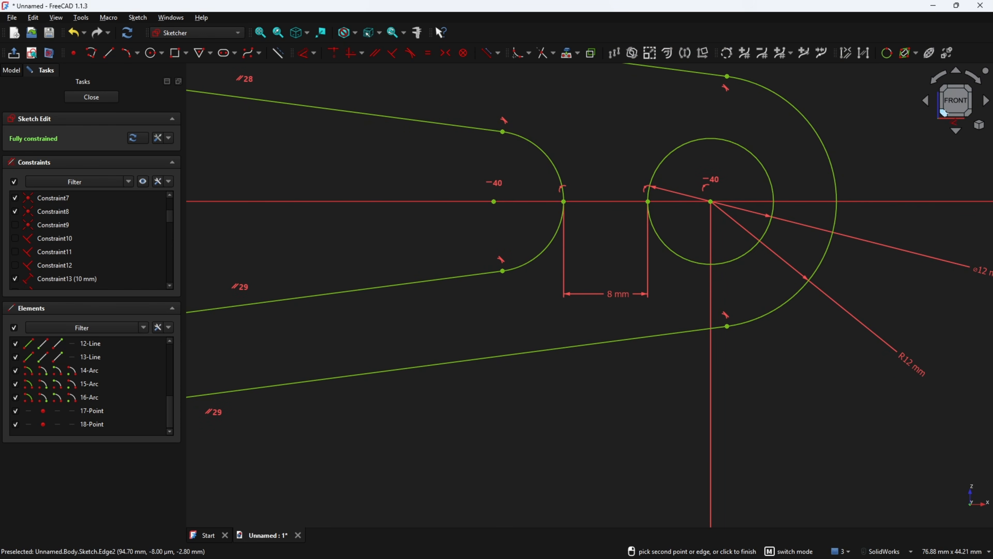
pyautogui.scroll(-5, 945, 114)
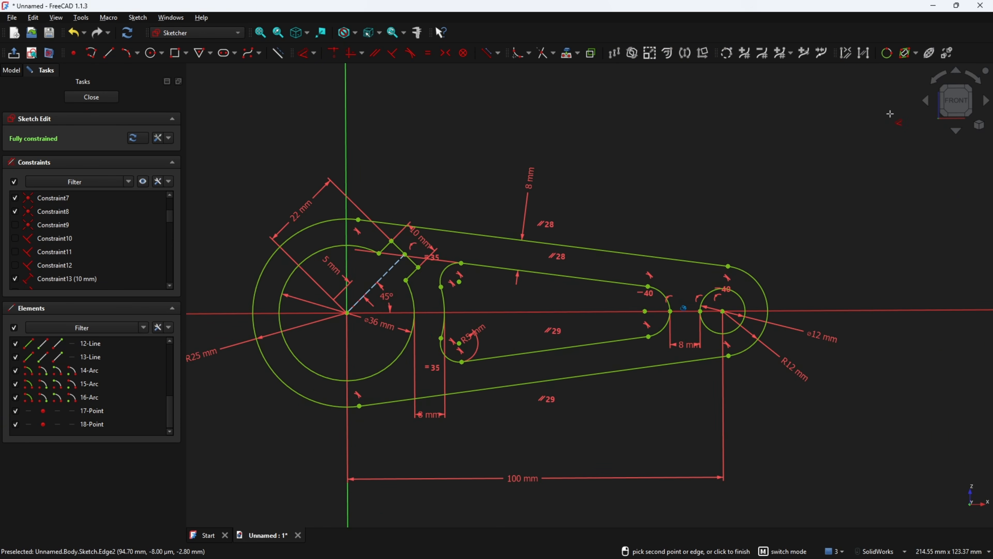
pyautogui.scroll(-3, 890, 114)
pyautogui.scroll(1, 872, 121)
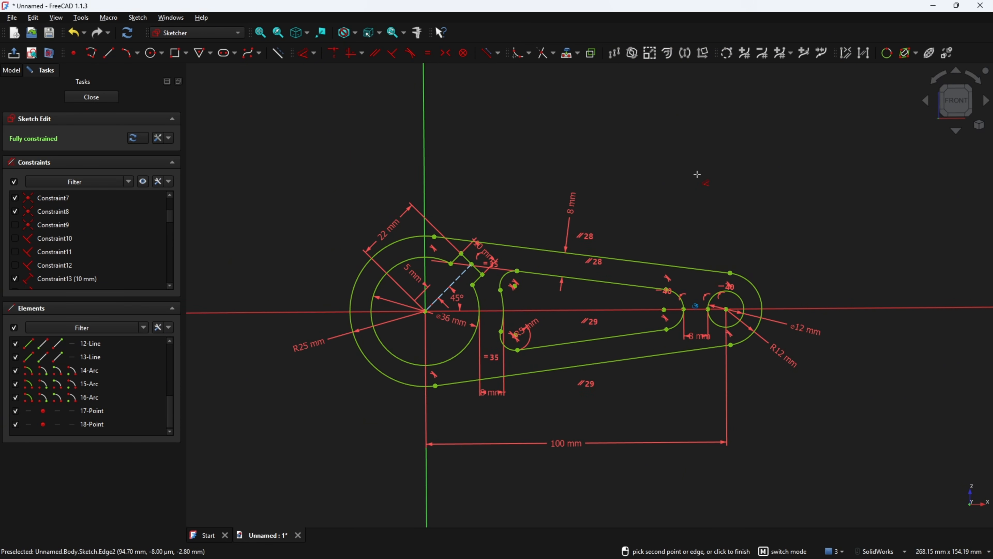
pyautogui.click(91, 97)
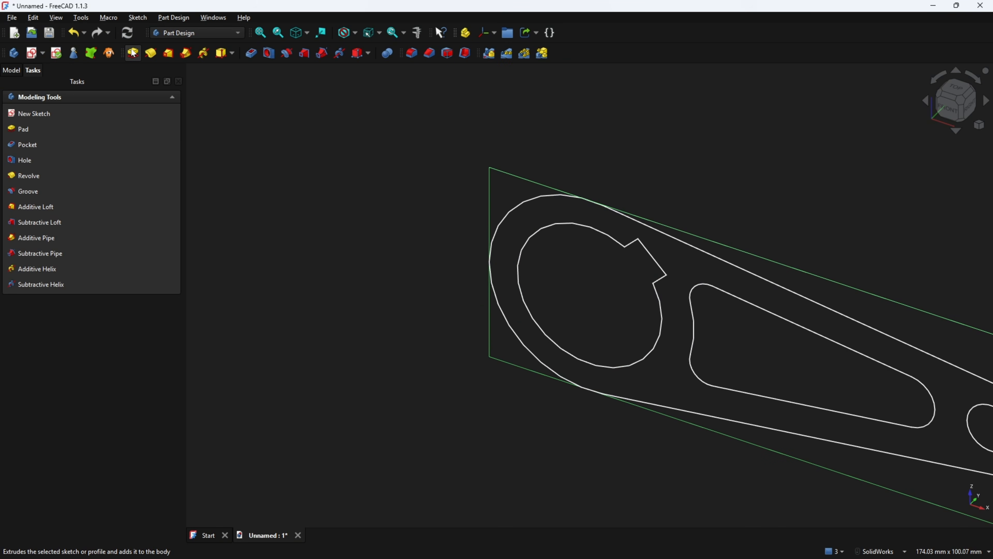
pyautogui.click(132, 53)
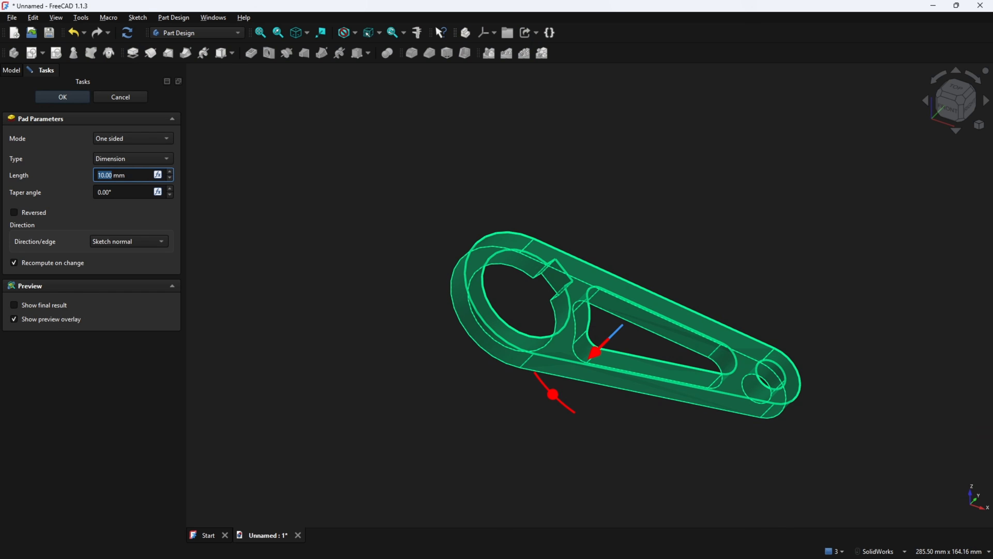
# Circle the 60 dimension in red on the reference drawing
pyautogui.hotkey('alt', 'Tab')
pyautogui.scroll(4, 440, 317)
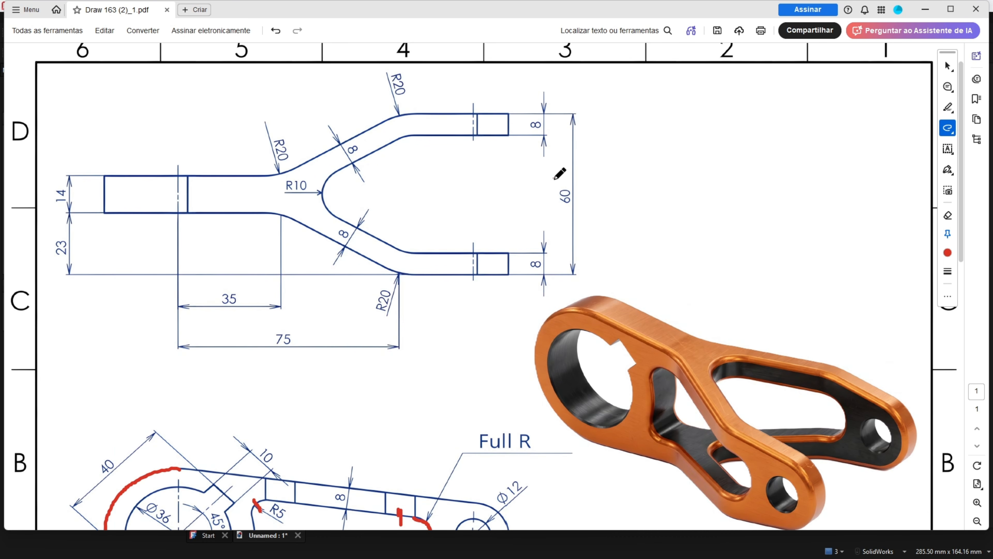
pyautogui.moveTo(555, 178)
pyautogui.mouseDown()
pyautogui.moveTo(559, 216)
pyautogui.moveTo(583, 173)
pyautogui.moveTo(547, 179)
pyautogui.mouseUp()
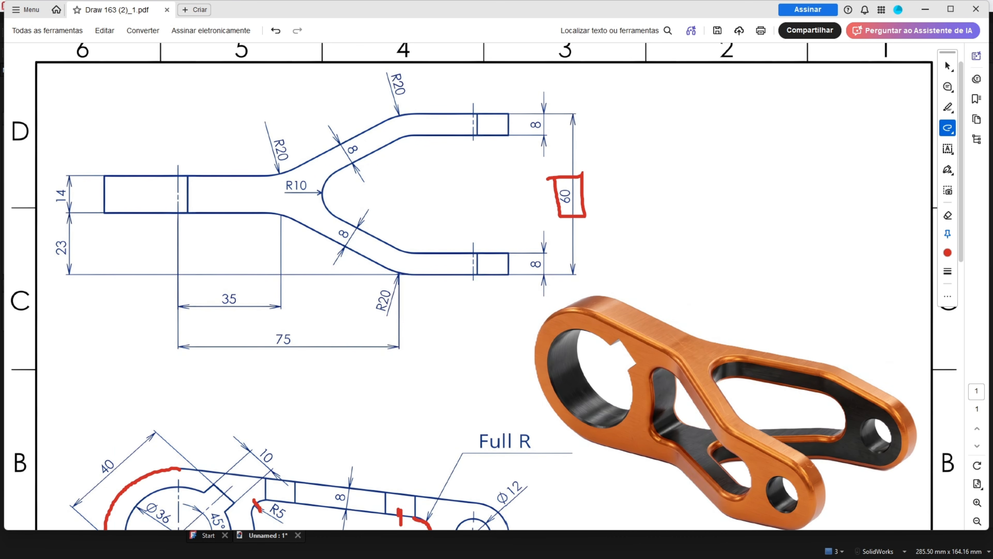
pyautogui.hotkey('alt', 'Tab')
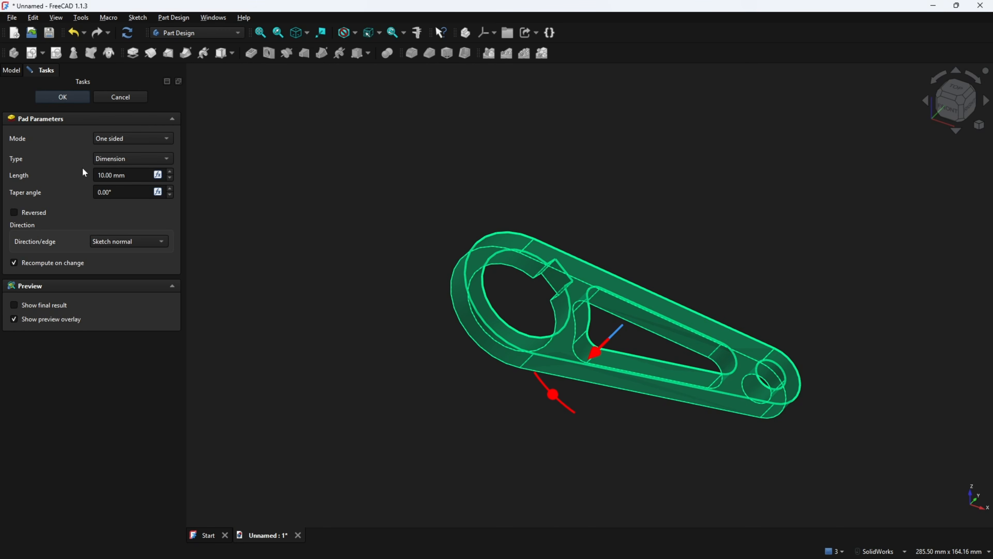
# Pad the link-arm sketch symmetrically to 60 mm and confirm it as a solid
pyautogui.click(135, 139)
pyautogui.click(137, 164)
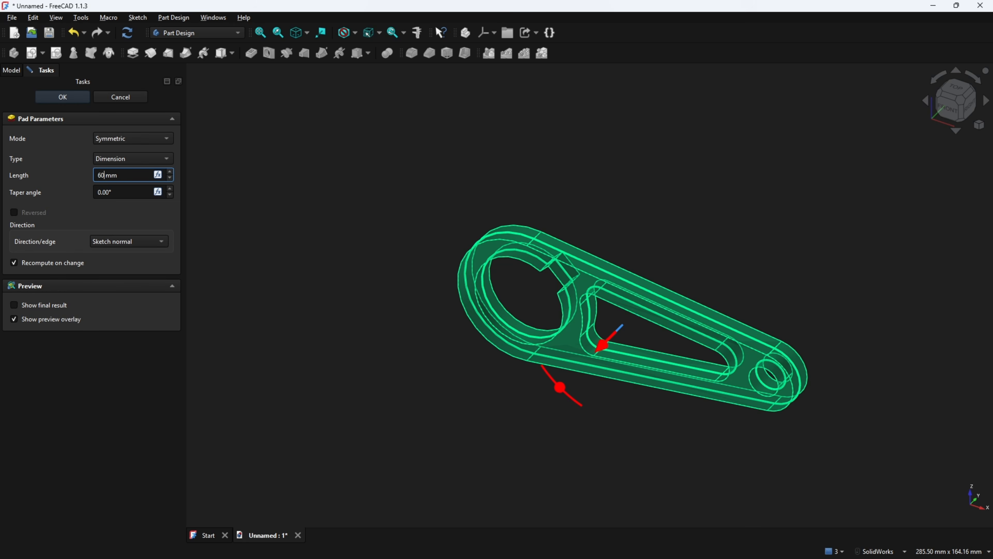
pyautogui.click(63, 97)
pyautogui.press('1')
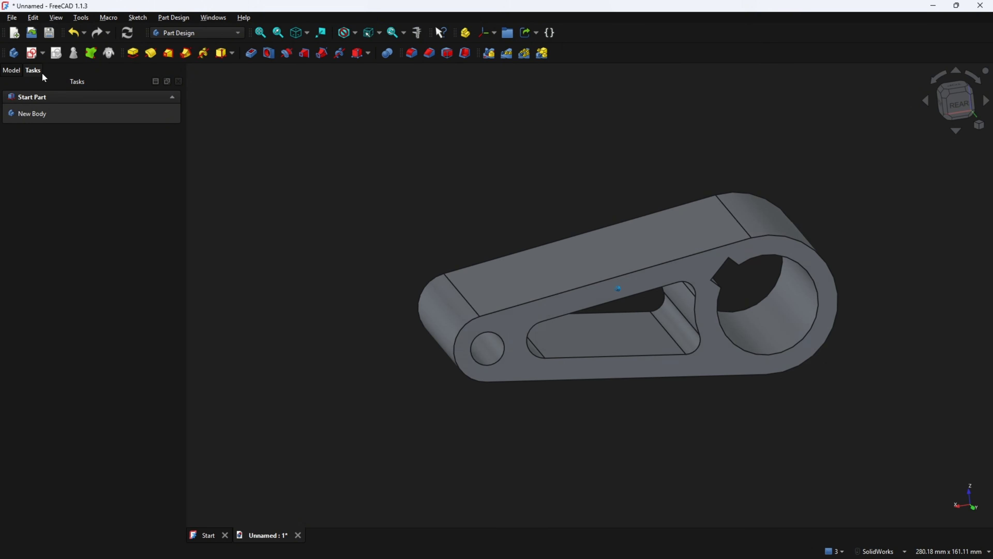
# Create Body001 from the model tree beside the padded part, viewed isometrically
pyautogui.click(16, 72)
pyautogui.press('0')
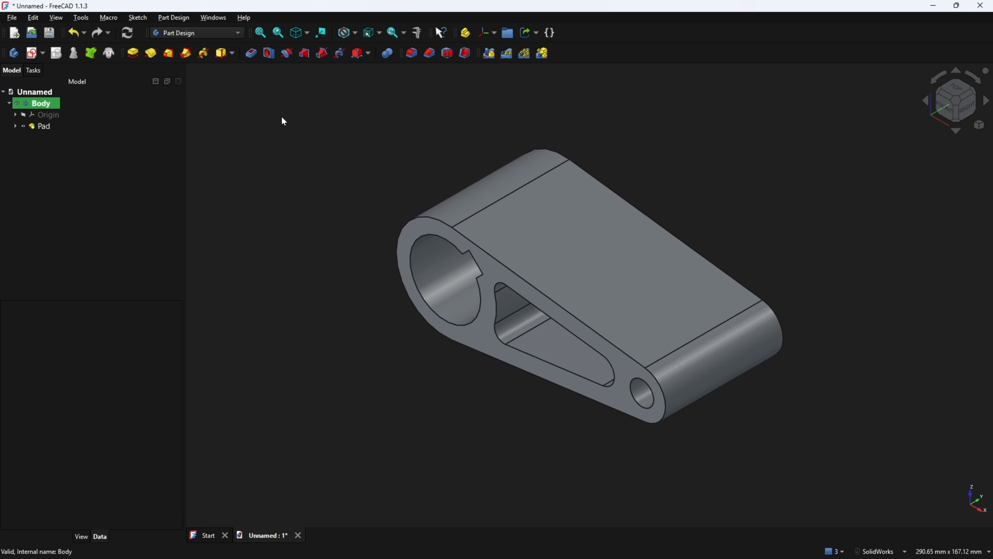
pyautogui.click(14, 55)
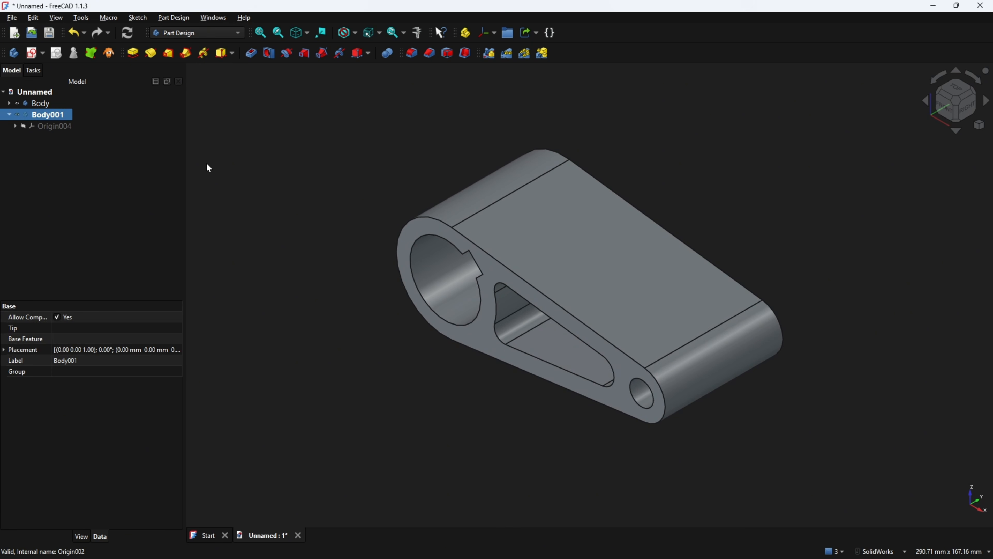
# Draw a red arrow at the arm's left end and a red centreline through the fork arm
pyautogui.hotkey('alt', 'Tab')
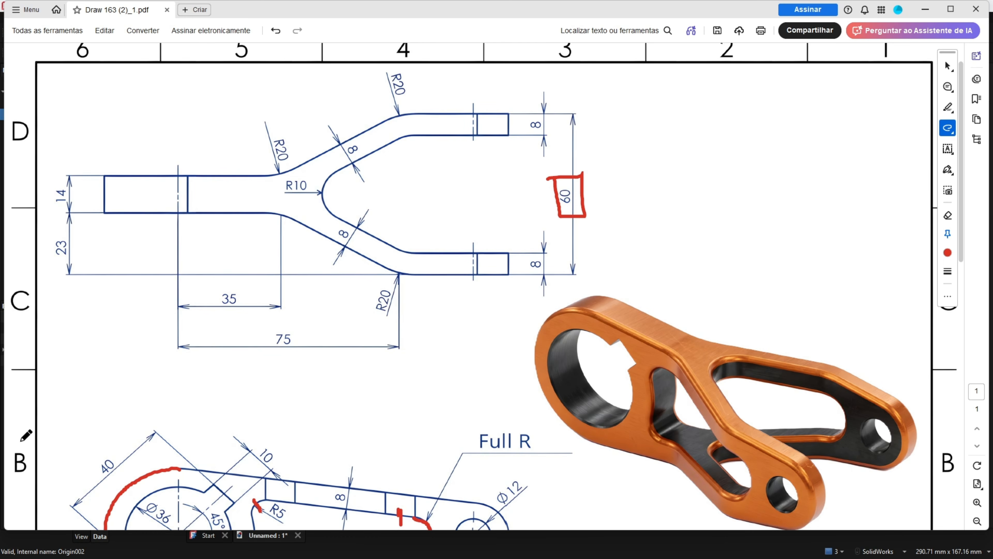
pyautogui.scroll(-2, 445, 370)
pyautogui.scroll(2, 457, 383)
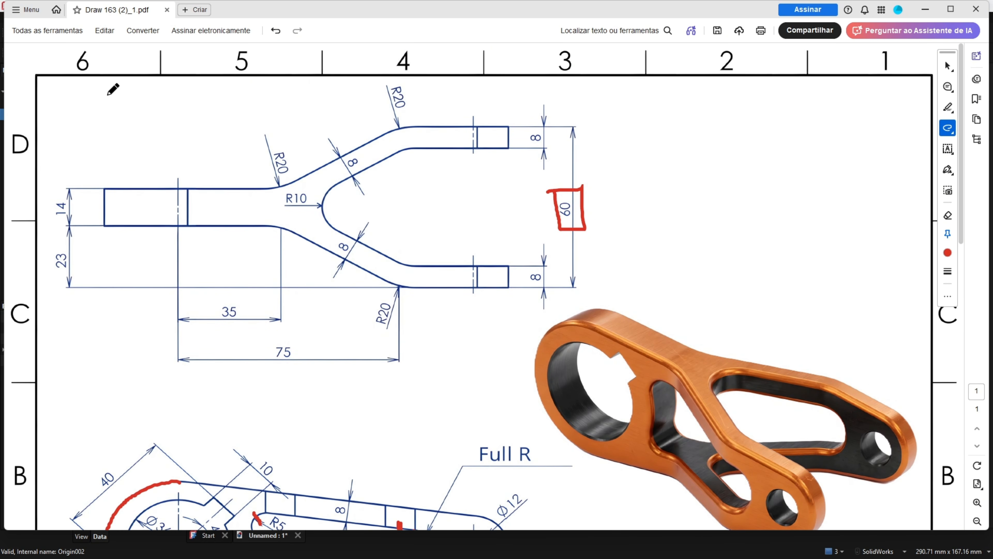
pyautogui.moveTo(86, 89)
pyautogui.mouseDown()
pyautogui.moveTo(174, 156)
pyautogui.moveTo(136, 146)
pyautogui.mouseUp()
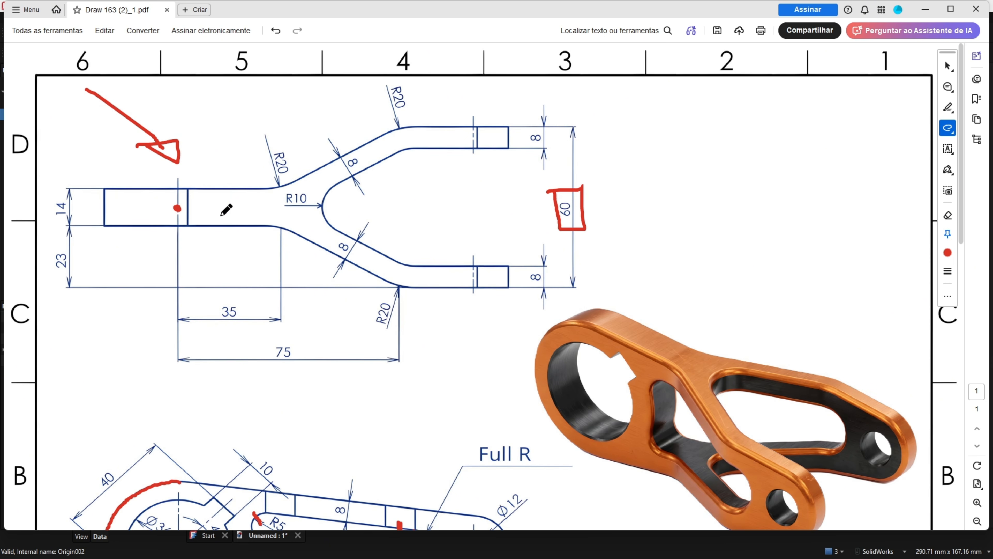
pyautogui.moveTo(104, 207); pyautogui.dragTo(512, 208)
# Mark the 100, R12 and R25 dimensions in red on the drawing
pyautogui.scroll(-3, 201, 238)
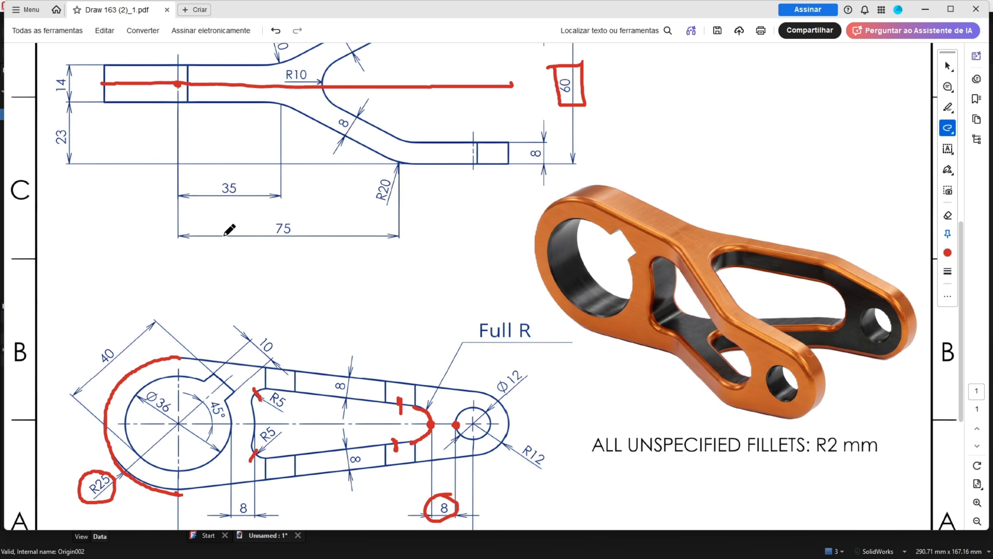
pyautogui.keyDown('ctrl'); pyautogui.scroll(-3, 237, 226); pyautogui.keyUp('ctrl')
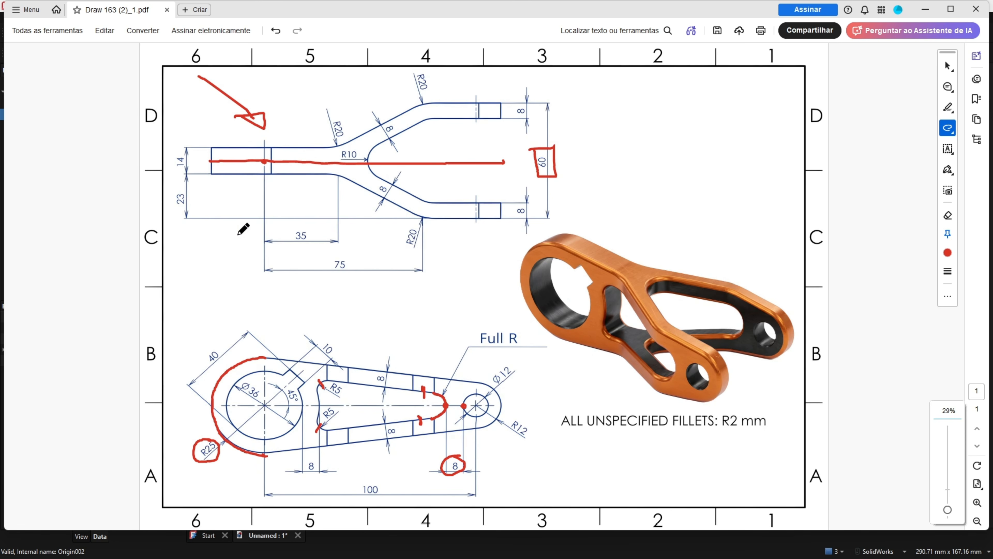
pyautogui.moveTo(348, 499)
pyautogui.mouseDown()
pyautogui.moveTo(389, 484)
pyautogui.moveTo(358, 473)
pyautogui.moveTo(351, 499)
pyautogui.mouseUp()
pyautogui.moveTo(510, 416)
pyautogui.mouseDown()
pyautogui.moveTo(518, 444)
pyautogui.moveTo(498, 424)
pyautogui.mouseUp()
pyautogui.moveTo(214, 439)
pyautogui.mouseDown()
pyautogui.moveTo(197, 464)
pyautogui.moveTo(212, 439)
pyautogui.mouseUp()
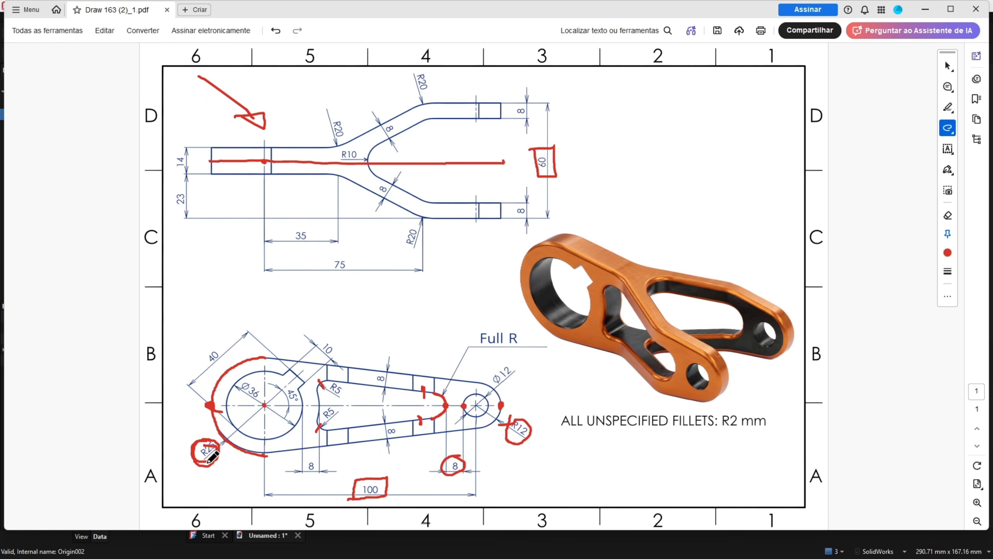
pyautogui.moveTo(222, 461); pyautogui.dragTo(228, 465)
pyautogui.hotkey('alt', 'Tab')
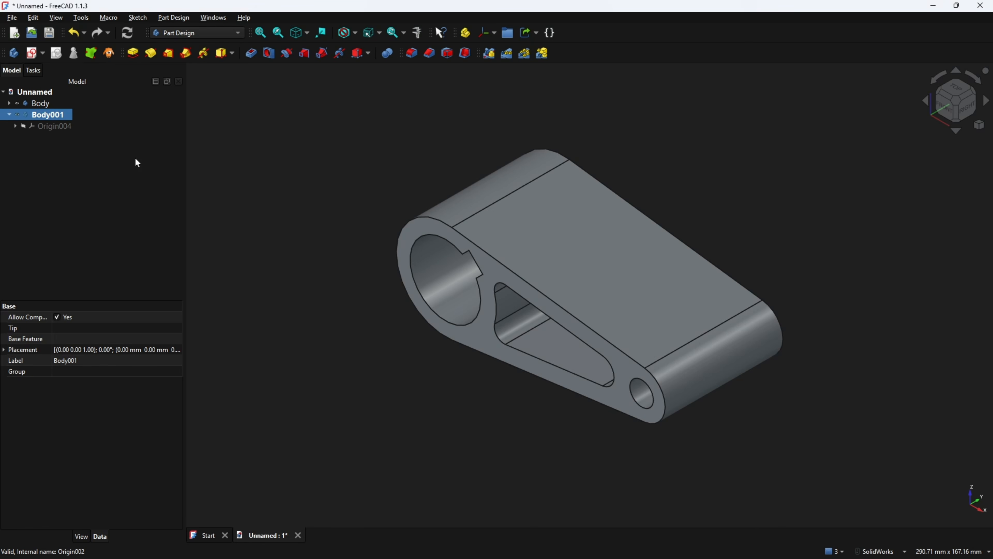
# Hide the first body and start a new sketch on Body001's XY plane
pyautogui.click(17, 104)
pyautogui.click(32, 53)
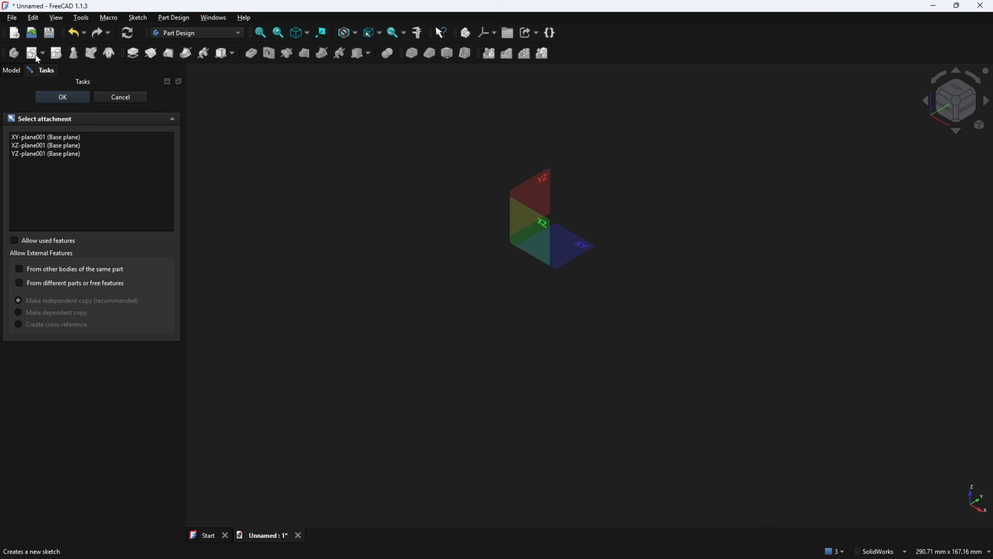
pyautogui.click(572, 247)
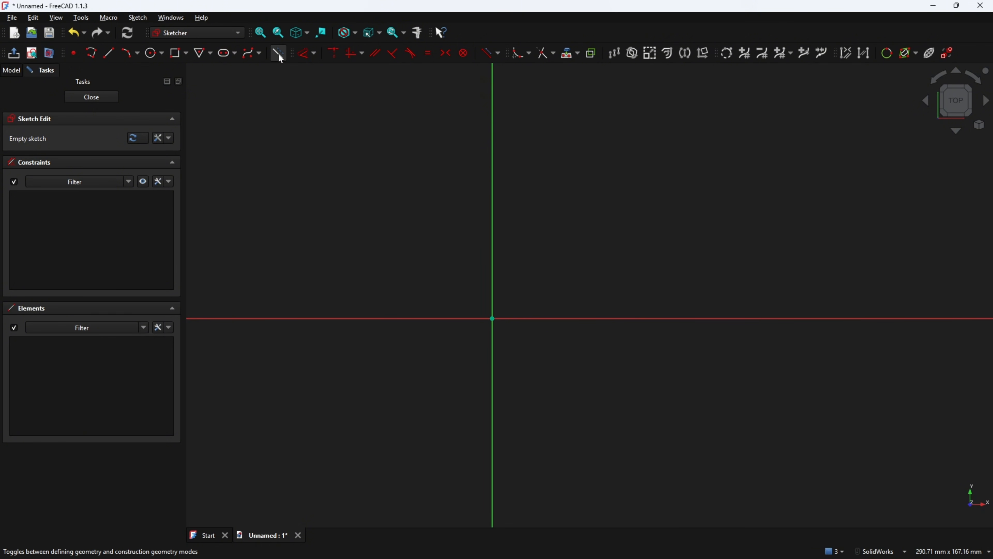
# Draw a 137 mm (100+25+12) construction centreline along the horizontal axis
pyautogui.click(109, 53)
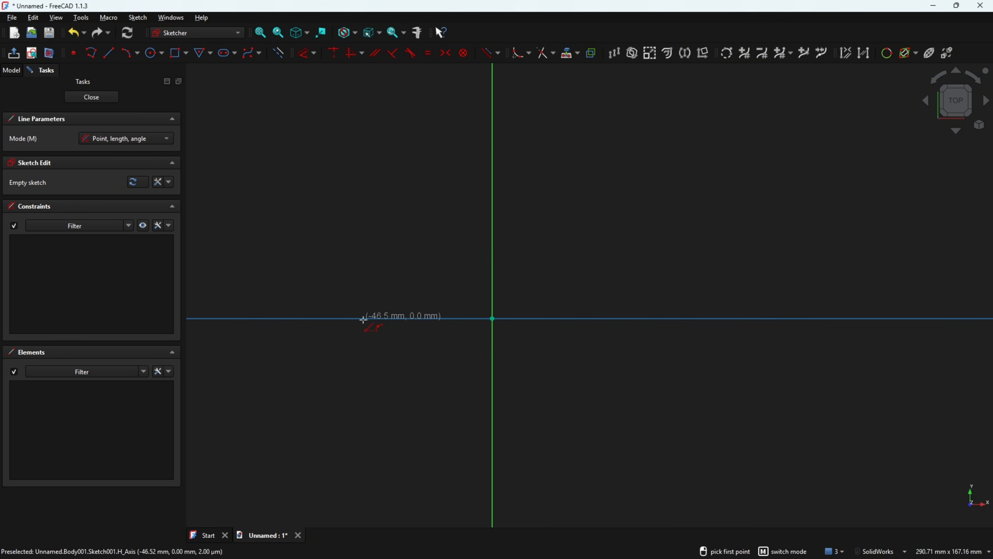
pyautogui.click(362, 318)
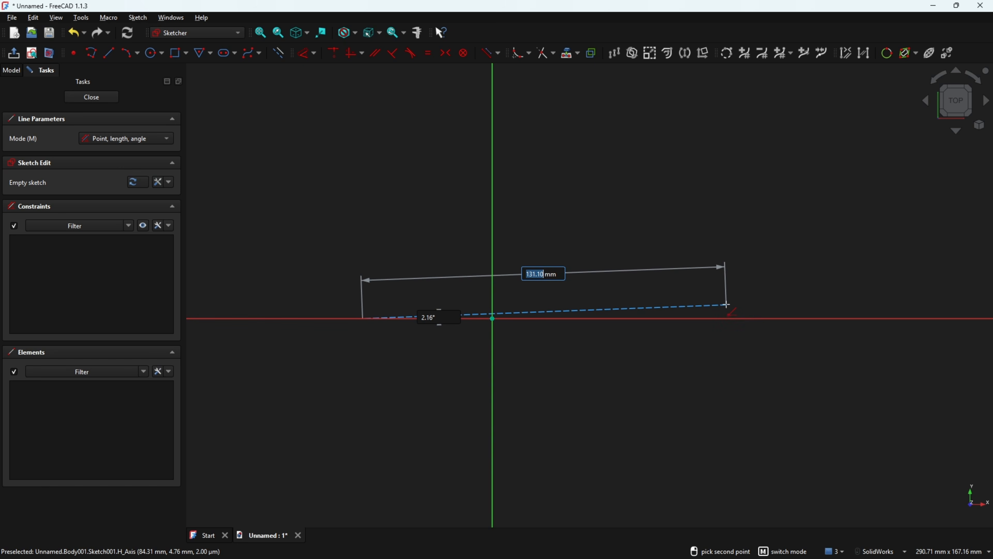
pyautogui.write('100')
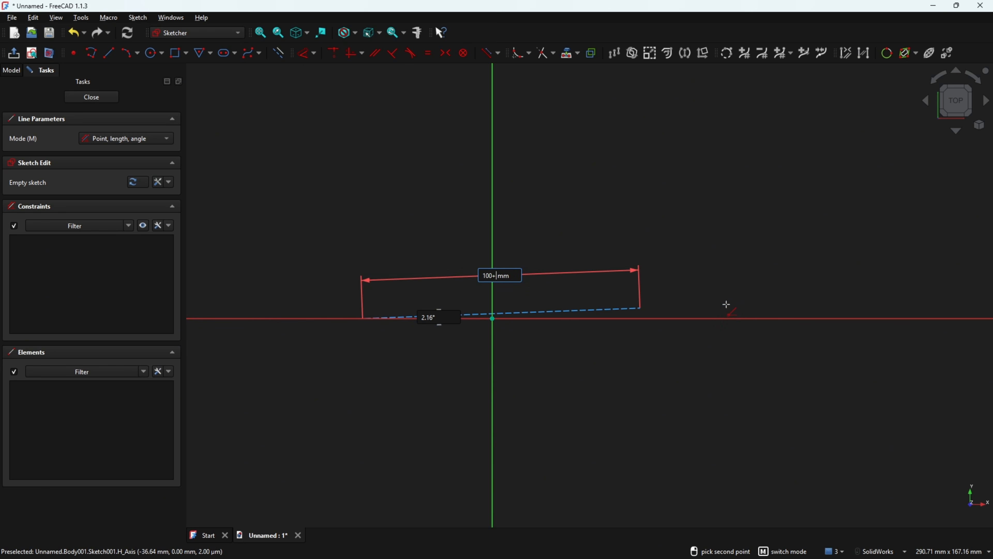
pyautogui.write('+25')
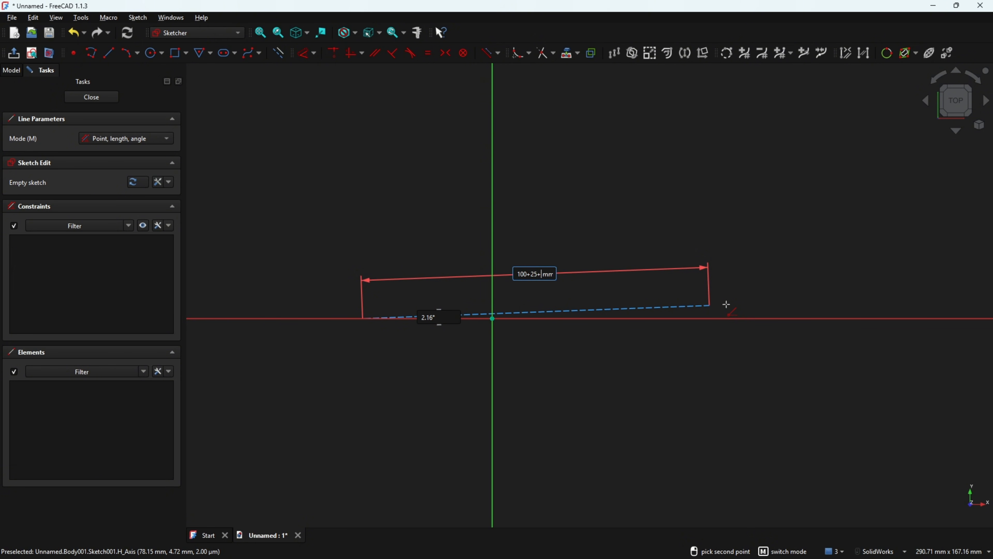
pyautogui.write('+12')
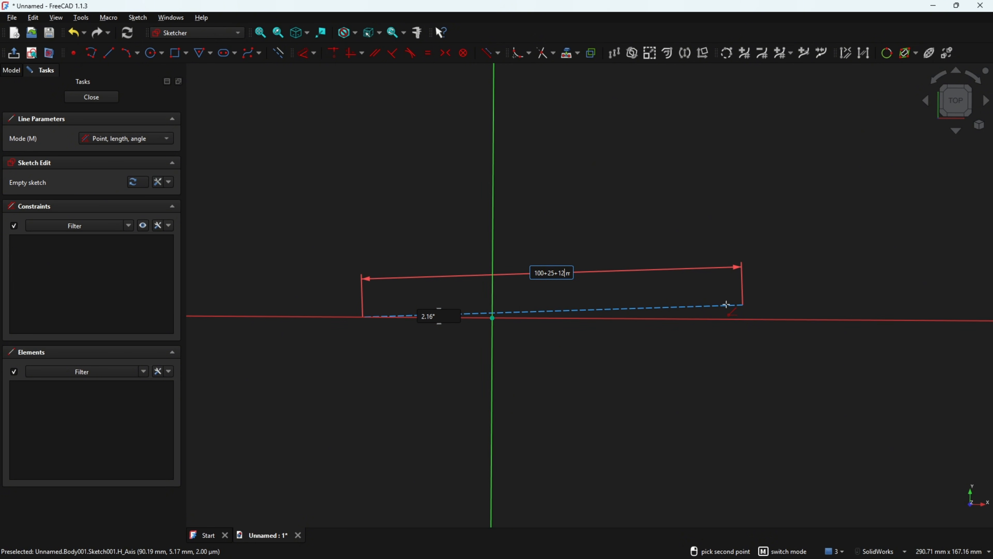
pyautogui.click(726, 316)
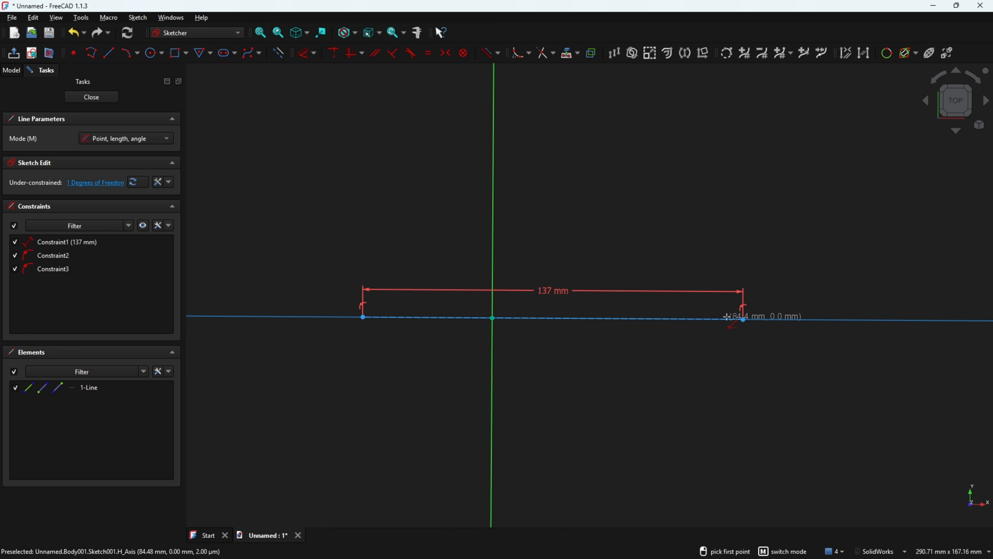
pyautogui.moveTo(556, 291); pyautogui.dragTo(535, 408)
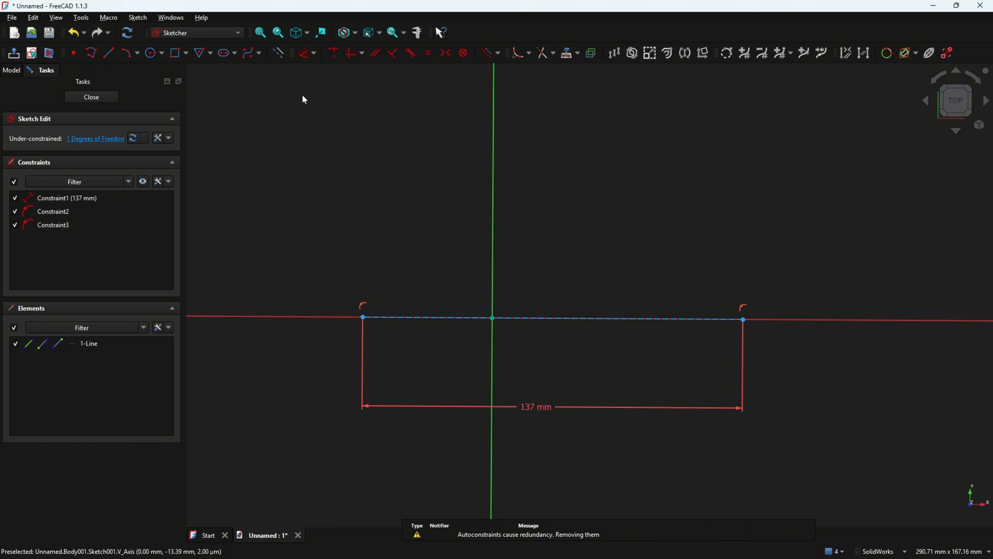
# Dimension the centreline's left endpoint 25 mm from the origin
pyautogui.click(303, 55)
pyautogui.click(361, 317)
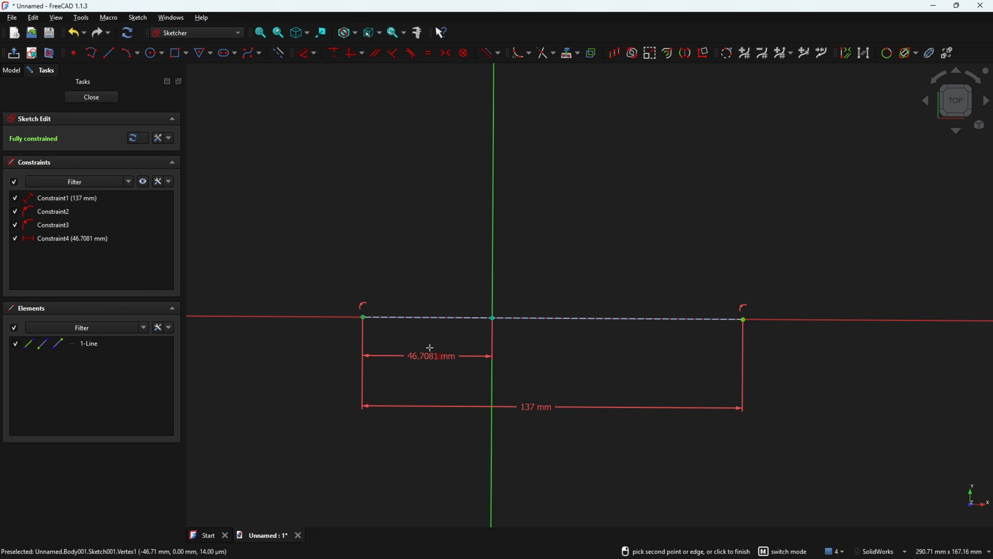
pyautogui.click(432, 358)
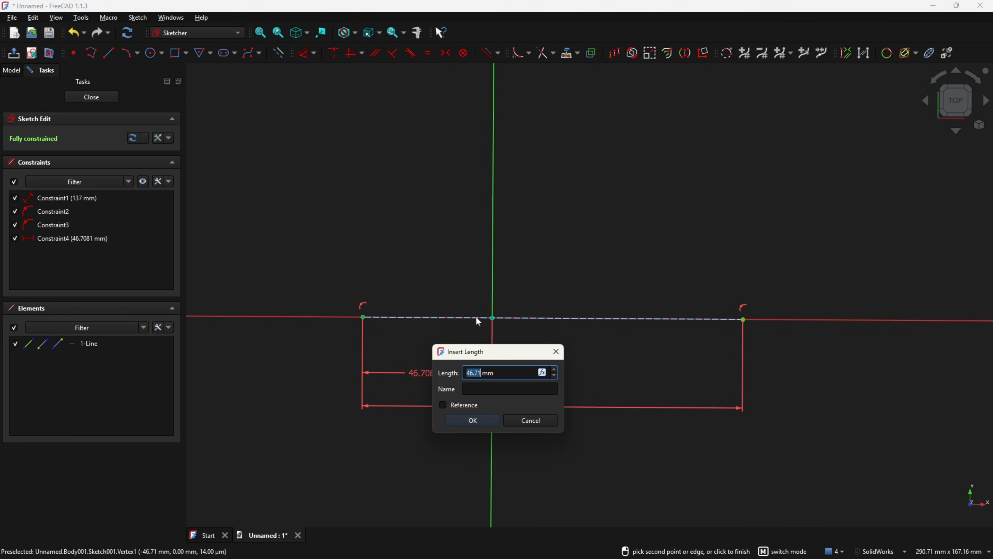
pyautogui.write('25')
pyautogui.press('Return')
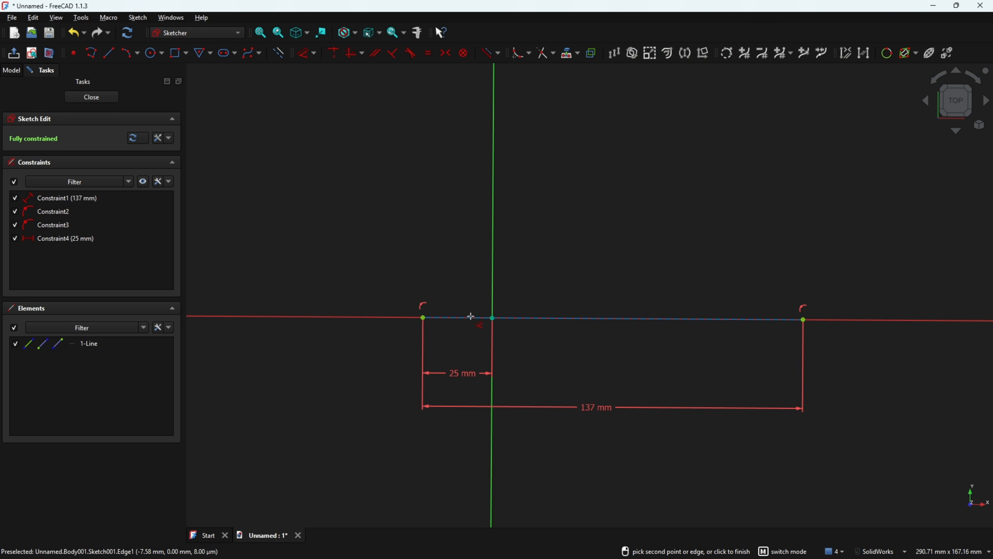
pyautogui.press('Escape')
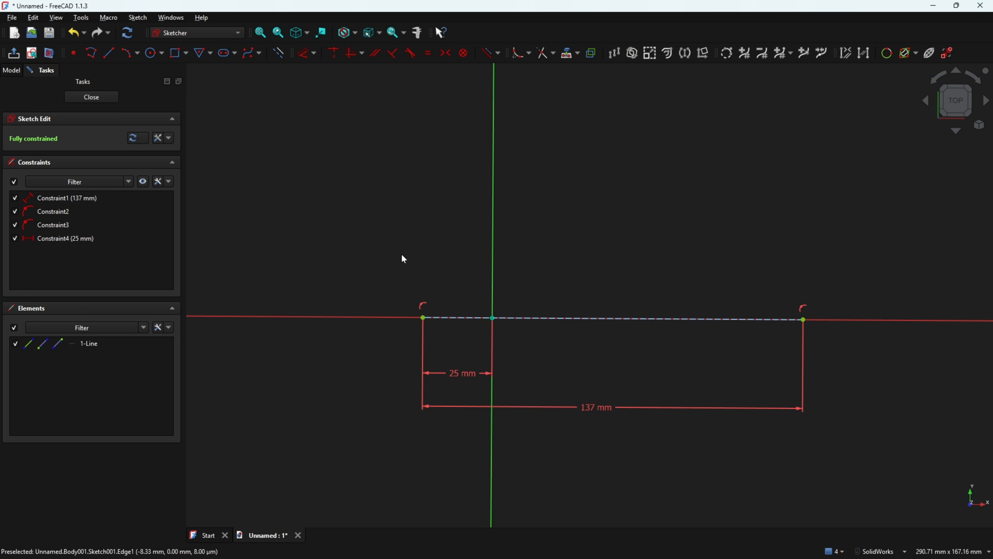
# Trace the fork arm's top edge and slanted edge toward R10 in red
pyautogui.hotkey('alt', 'Tab')
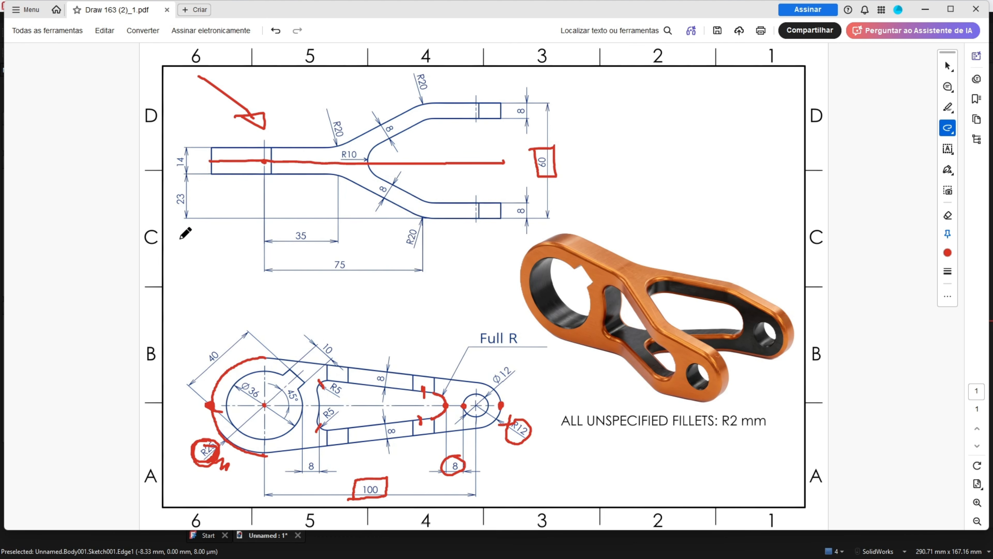
pyautogui.moveTo(214, 147)
pyautogui.mouseDown()
pyautogui.moveTo(334, 148)
pyautogui.moveTo(416, 110)
pyautogui.moveTo(491, 98)
pyautogui.moveTo(457, 117)
pyautogui.mouseUp()
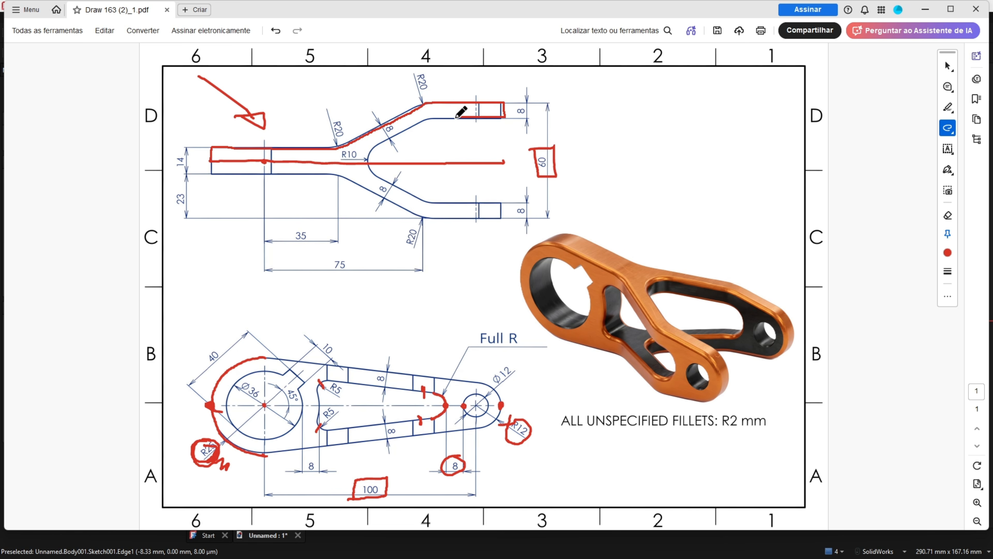
pyautogui.moveTo(395, 131); pyautogui.dragTo(376, 143)
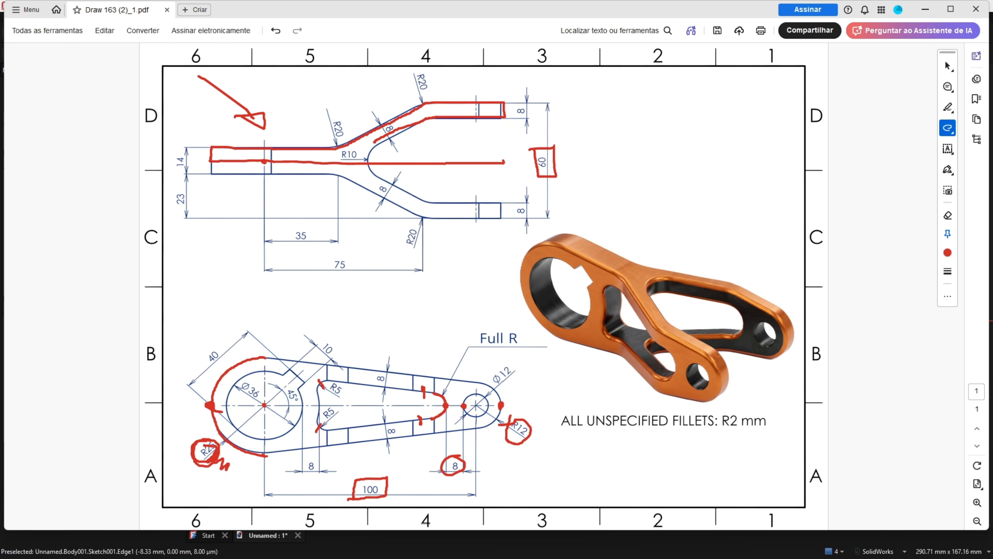
pyautogui.hotkey('alt', 'Tab')
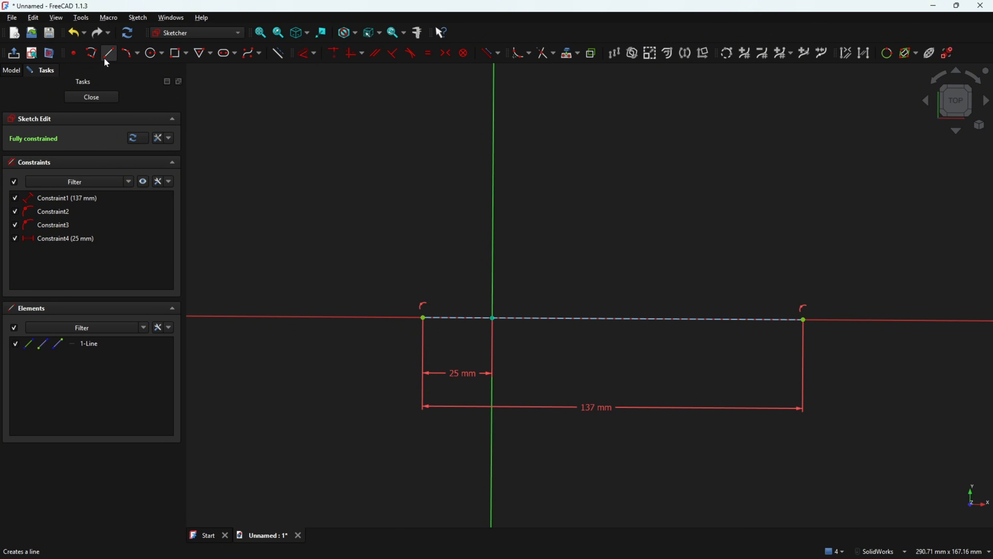
# Draw the open seven-line fork-arm outline polyline starting at the centreline's left end
pyautogui.click(94, 55)
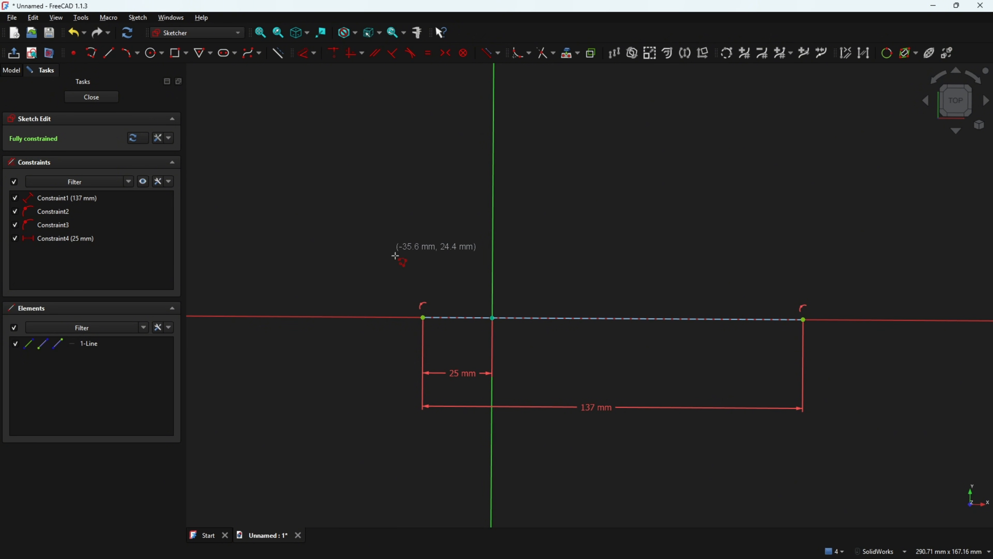
pyautogui.click(423, 315)
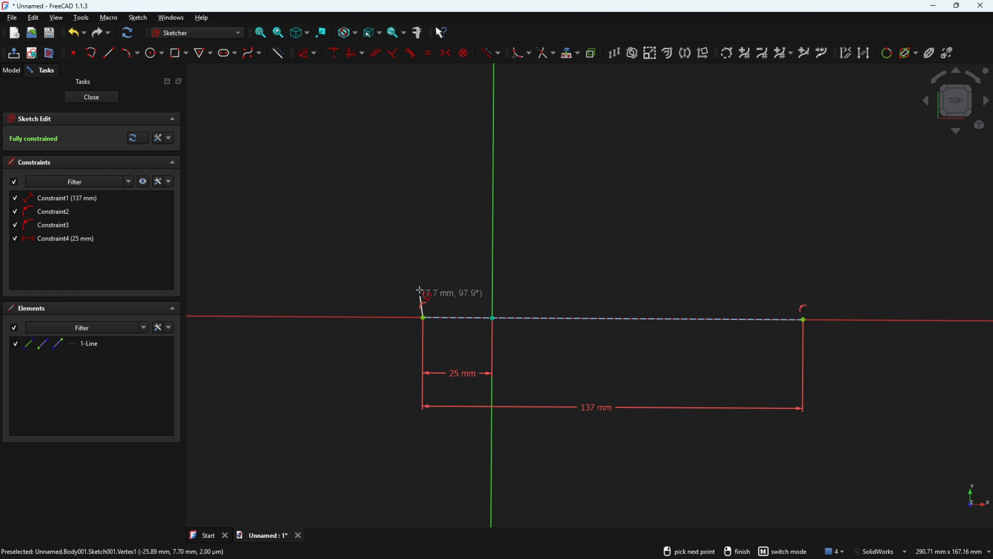
pyautogui.click(424, 261)
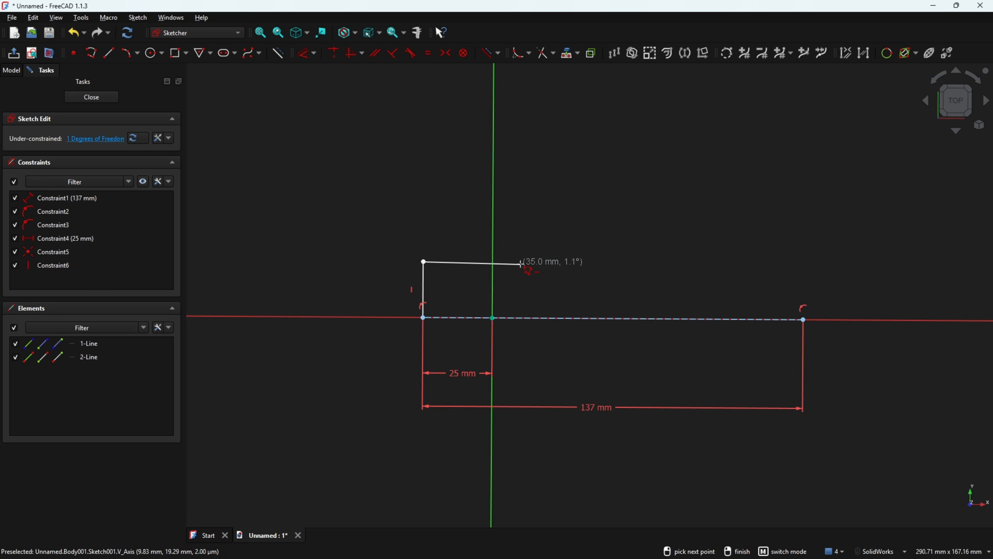
pyautogui.click(520, 262)
pyautogui.click(612, 204)
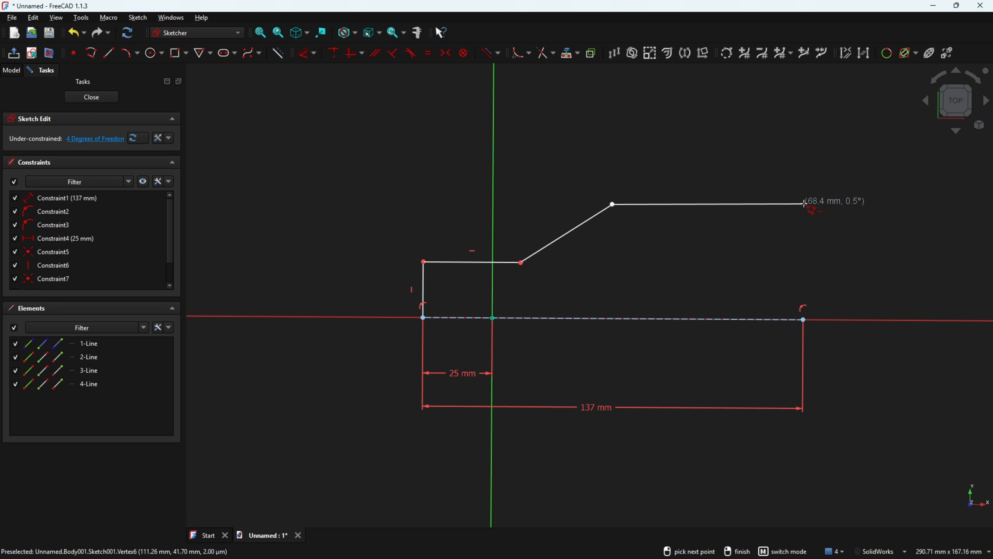
pyautogui.click(813, 205)
pyautogui.click(810, 240)
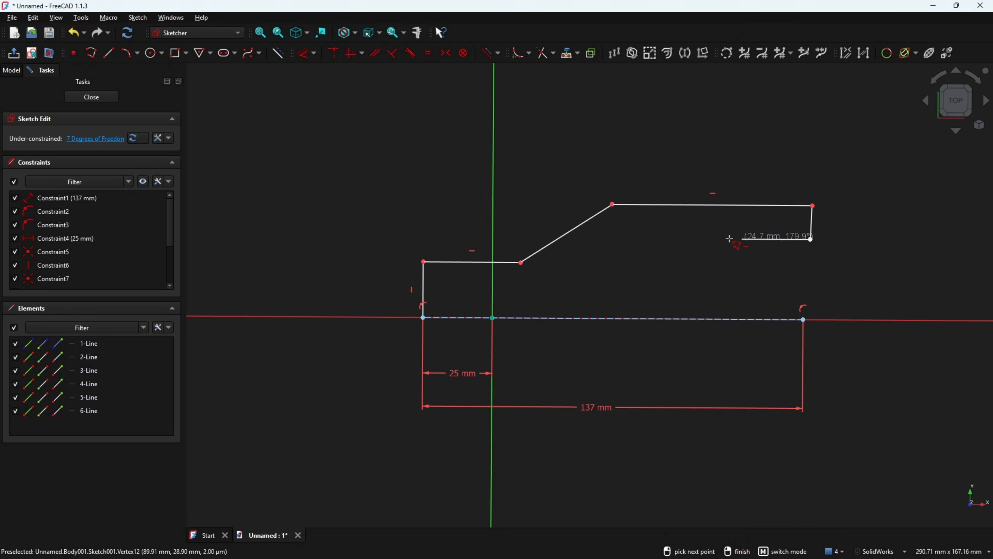
pyautogui.click(669, 239)
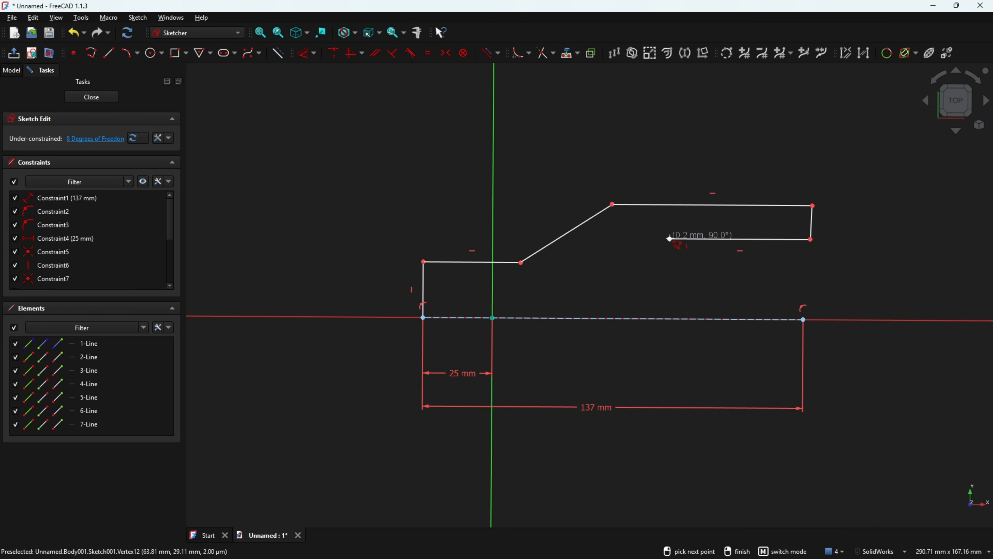
pyautogui.click(605, 277)
pyautogui.rightClick(616, 262)
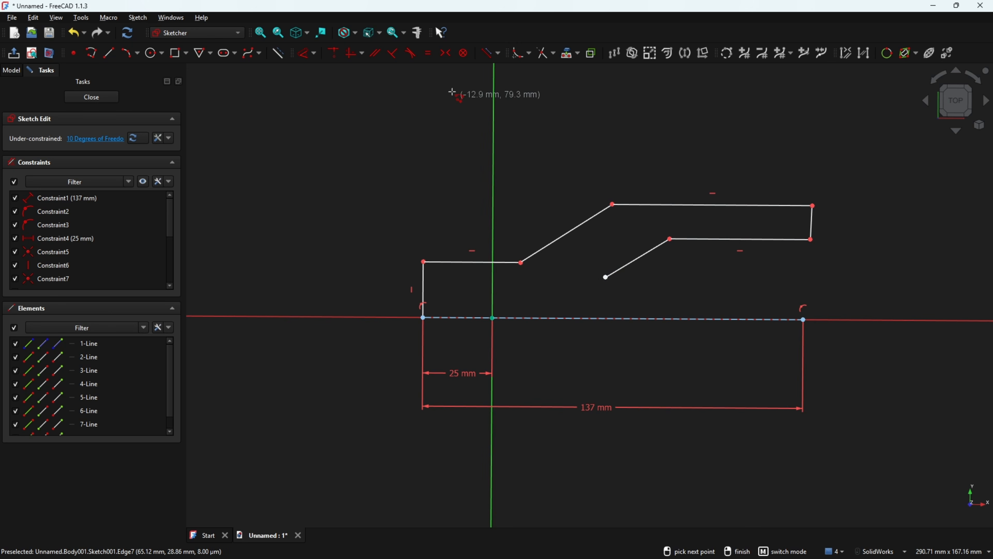
# Constrain the outline's right-hand end edge vertical
pyautogui.click(350, 54)
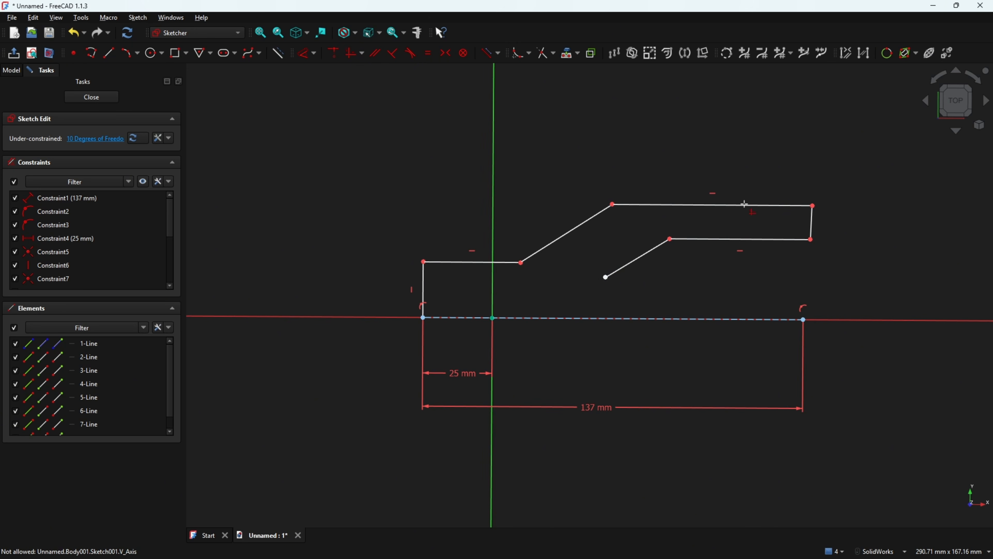
pyautogui.click(813, 224)
pyautogui.scroll(3, 723, 247)
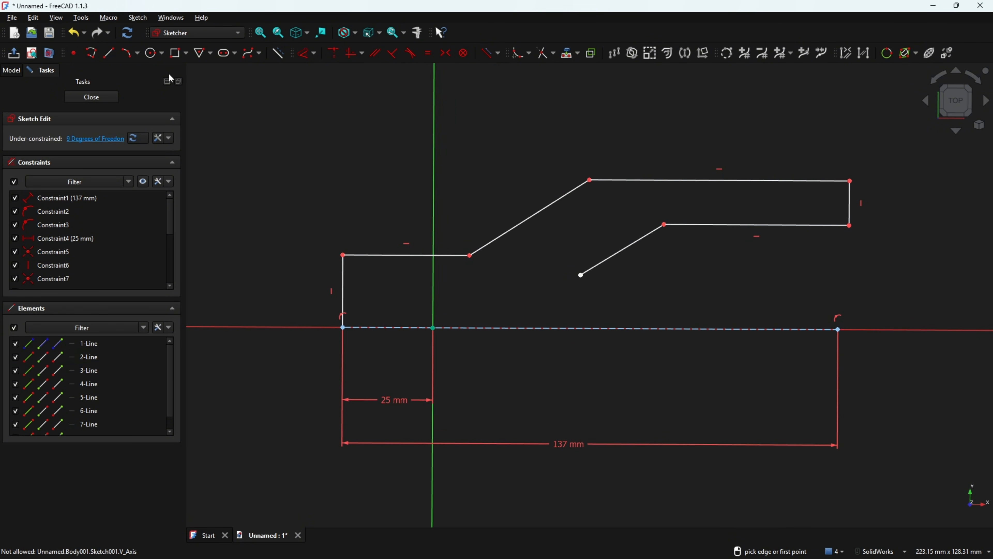
pyautogui.click(305, 53)
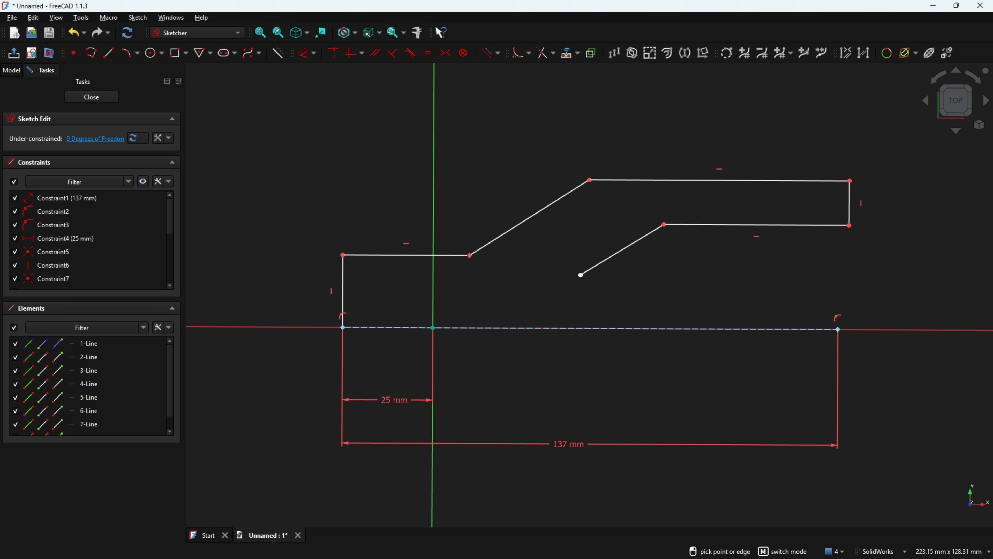
pyautogui.hotkey('alt', 'Tab')
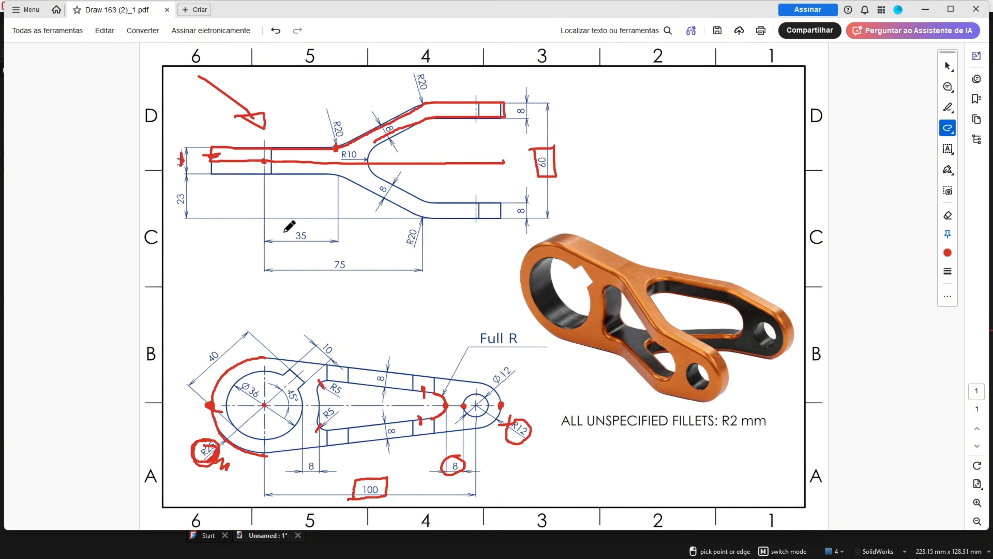
# Box the 35 and 75 dimensions in red and mark the R20 corner
pyautogui.moveTo(287, 228); pyautogui.dragTo(311, 247)
pyautogui.moveTo(278, 228); pyautogui.dragTo(281, 225)
pyautogui.moveTo(422, 218); pyautogui.dragTo(408, 220)
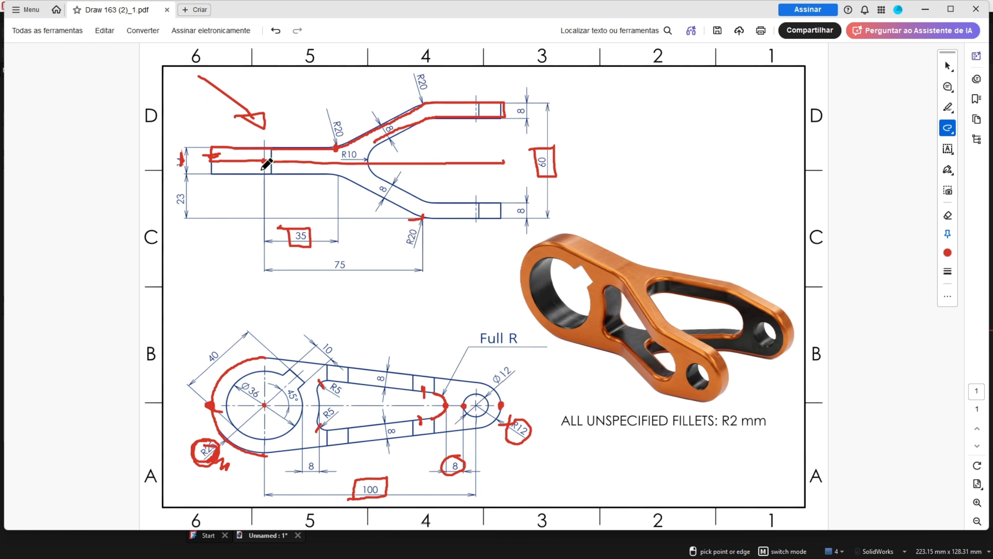
pyautogui.moveTo(343, 278); pyautogui.dragTo(324, 257)
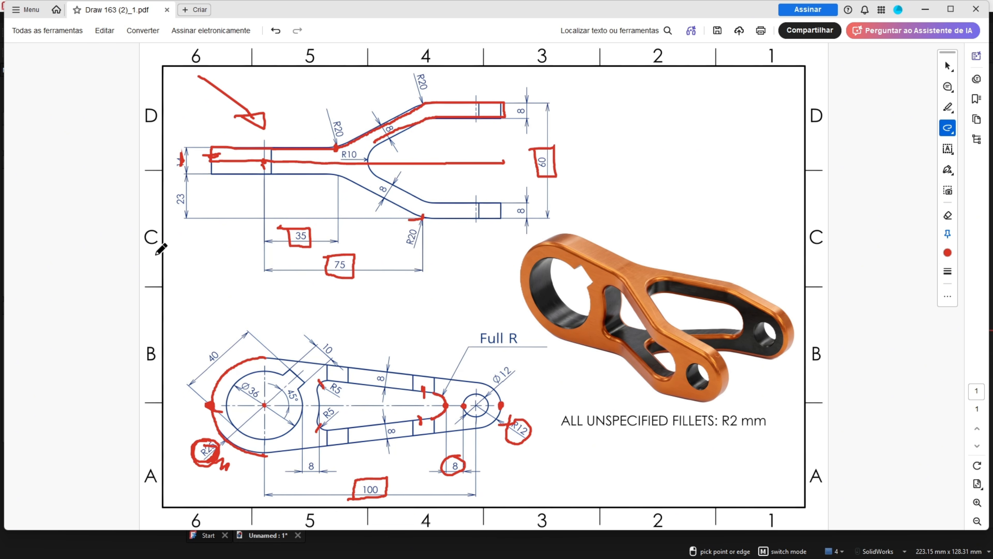
# Dimension the left vertical edge at 7 mm and the horizontal edge at 35 mm
pyautogui.hotkey('alt', 'Tab')
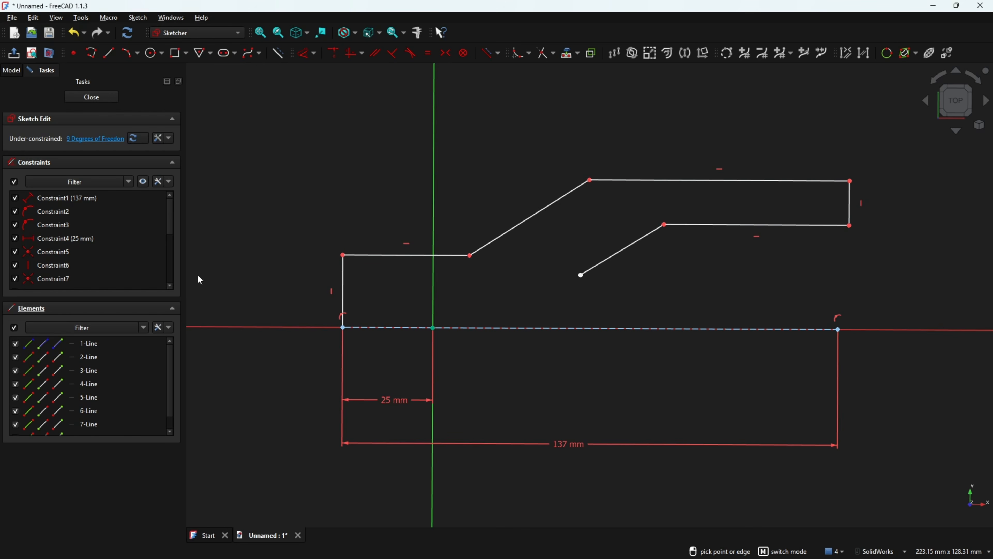
pyautogui.click(343, 290)
pyautogui.click(279, 268)
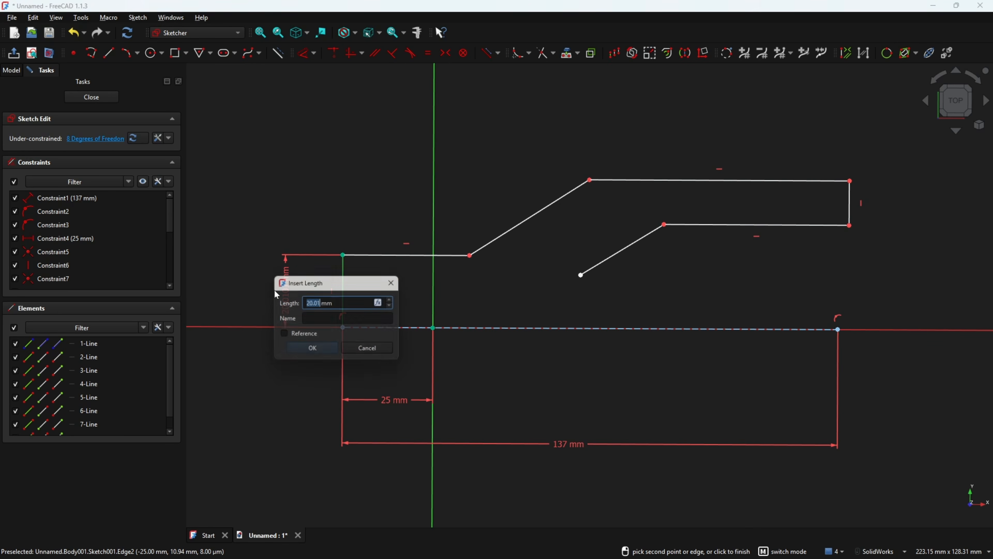
pyautogui.press('Return')
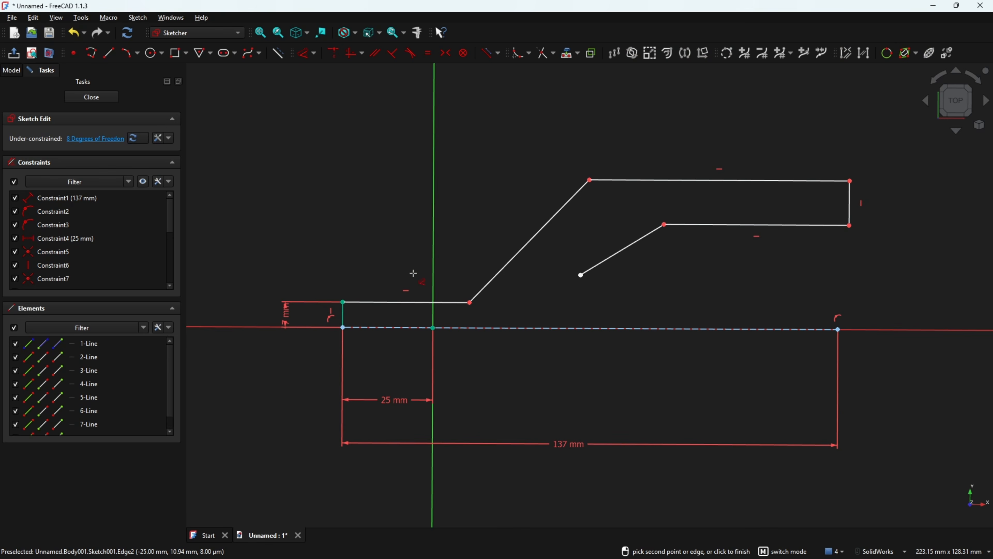
pyautogui.click(453, 302)
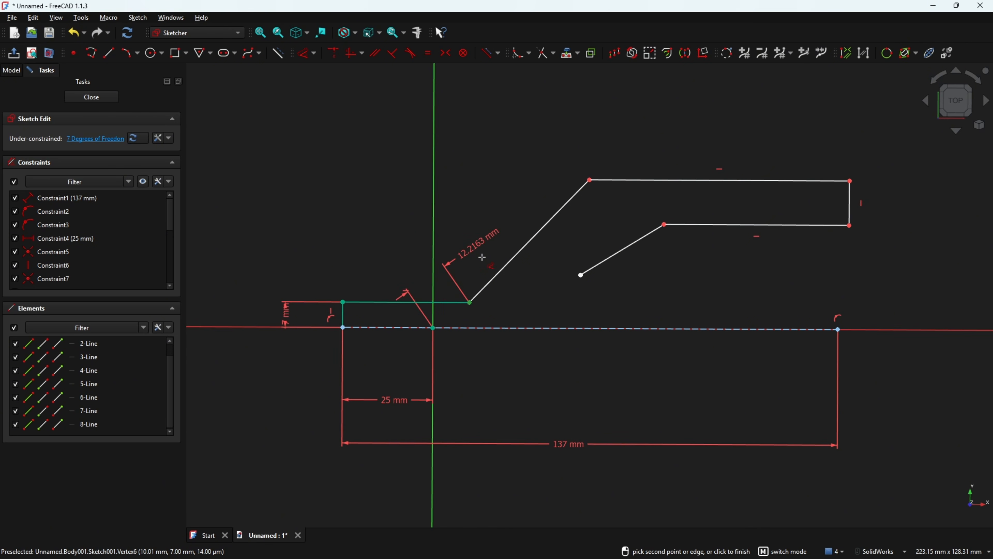
pyautogui.click(462, 277)
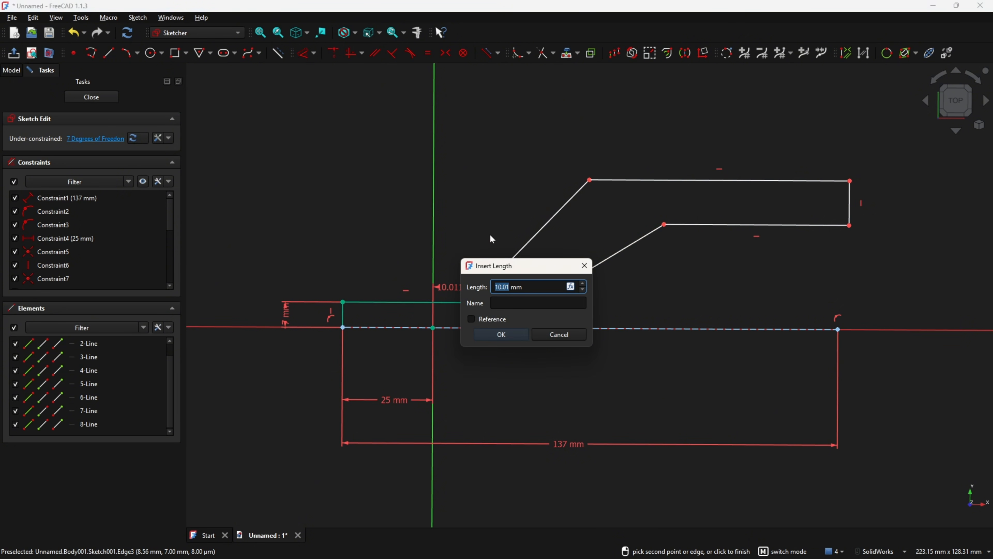
pyautogui.write('35')
pyautogui.press('Return')
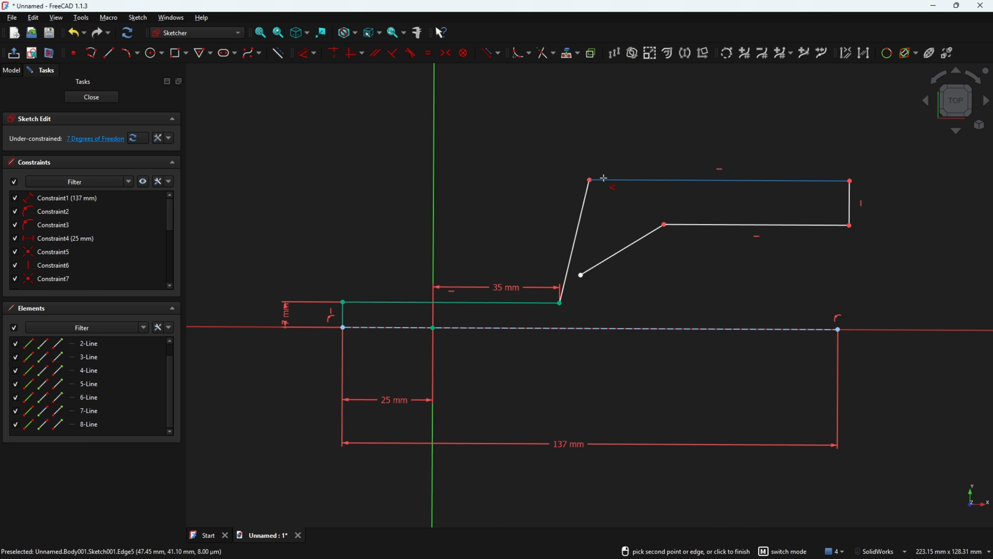
# Set the upper bend corner 75 mm from the vertical axis
pyautogui.click(590, 180)
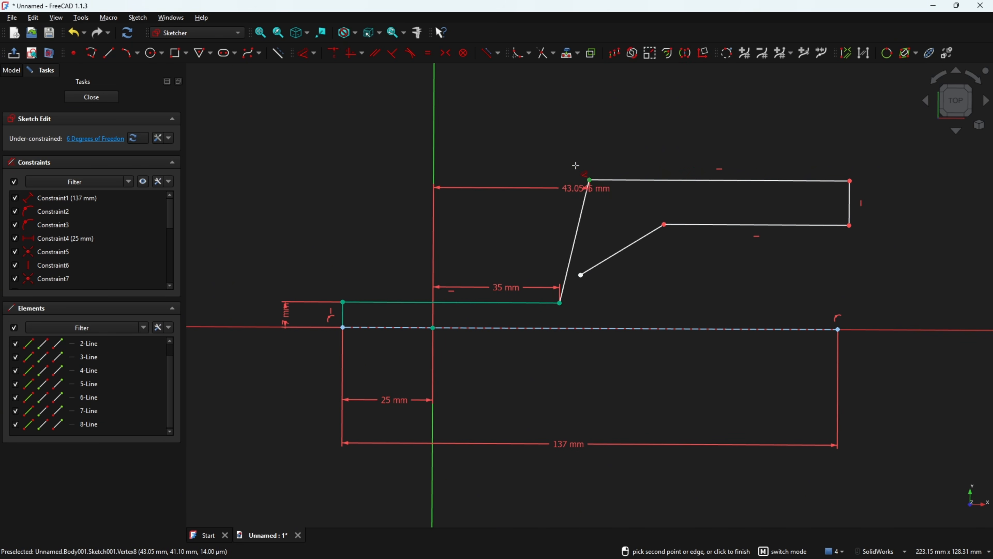
pyautogui.click(547, 117)
pyautogui.write('7')
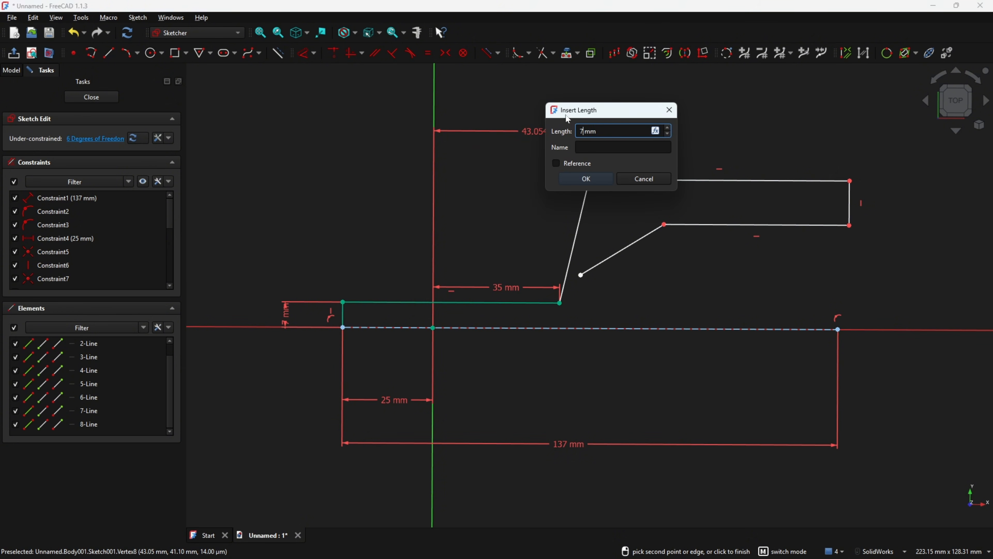
pyautogui.write('5')
pyautogui.press('Return')
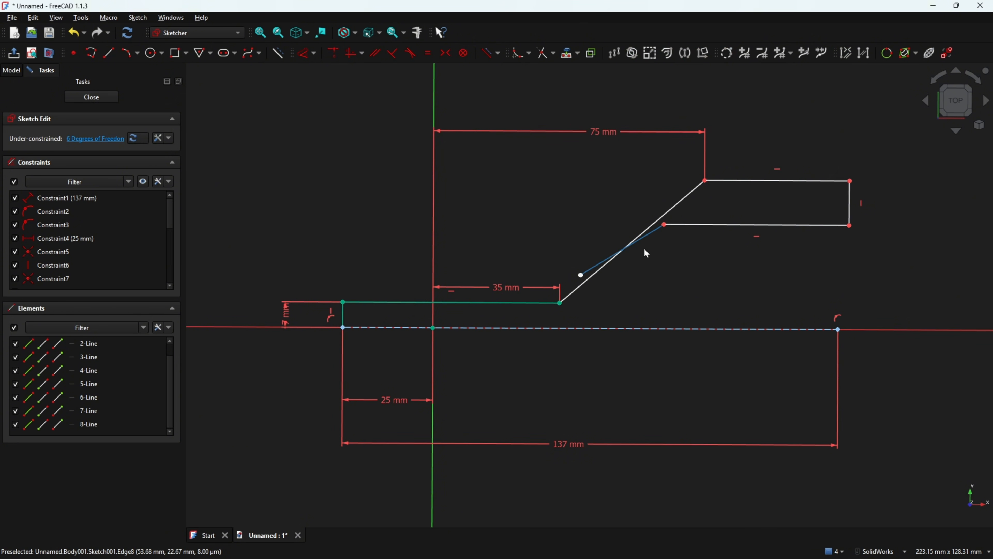
pyautogui.press('Escape')
# Make the inner diagonal line parallel to the outer slanted edge
pyautogui.moveTo(656, 225); pyautogui.dragTo(763, 227)
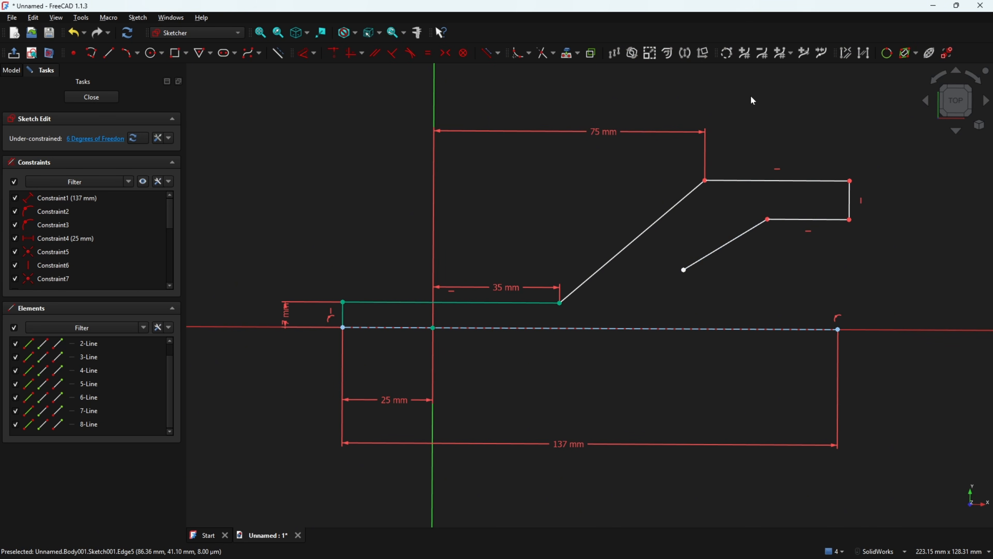
pyautogui.click(376, 53)
pyautogui.click(725, 245)
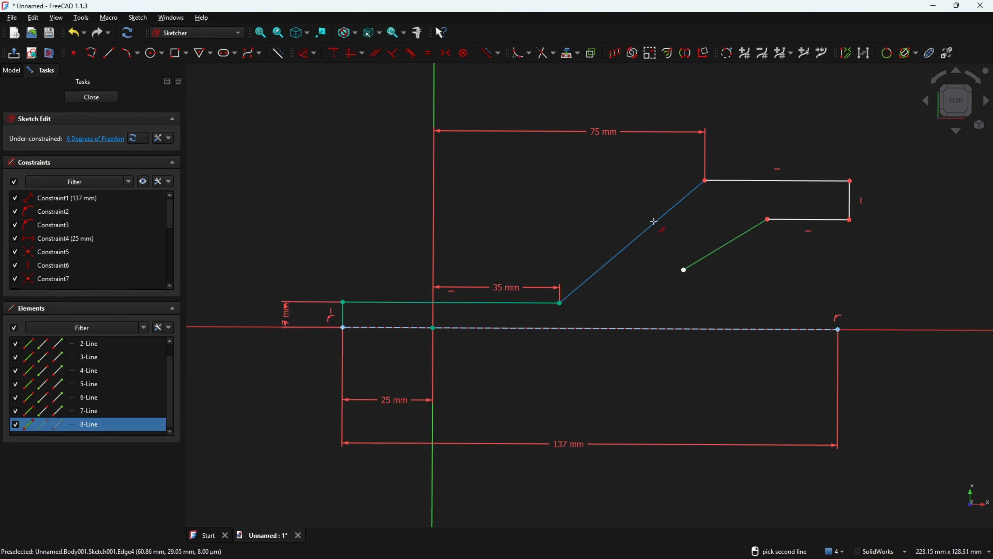
pyautogui.click(656, 225)
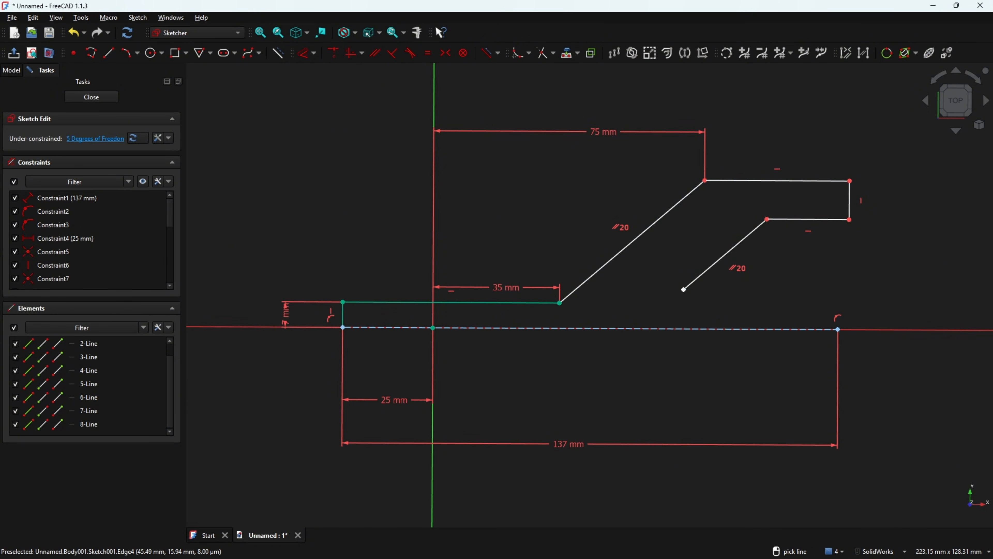
pyautogui.hotkey('alt', 'Tab')
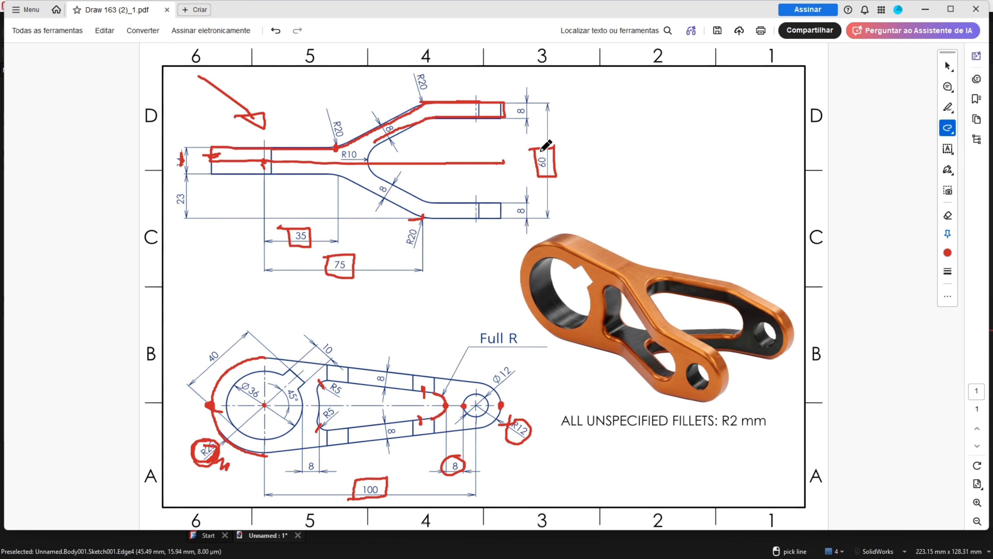
# Write a red 30 beside the 60 dimension and box the upper 8 dimension
pyautogui.moveTo(569, 144); pyautogui.dragTo(562, 144)
pyautogui.moveTo(592, 132); pyautogui.dragTo(591, 133)
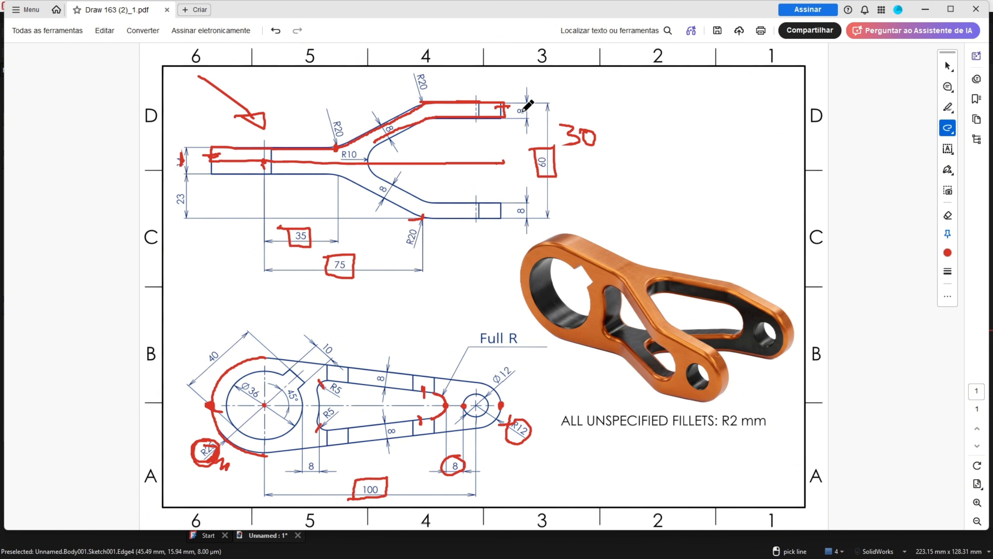
pyautogui.moveTo(530, 112); pyautogui.dragTo(514, 104)
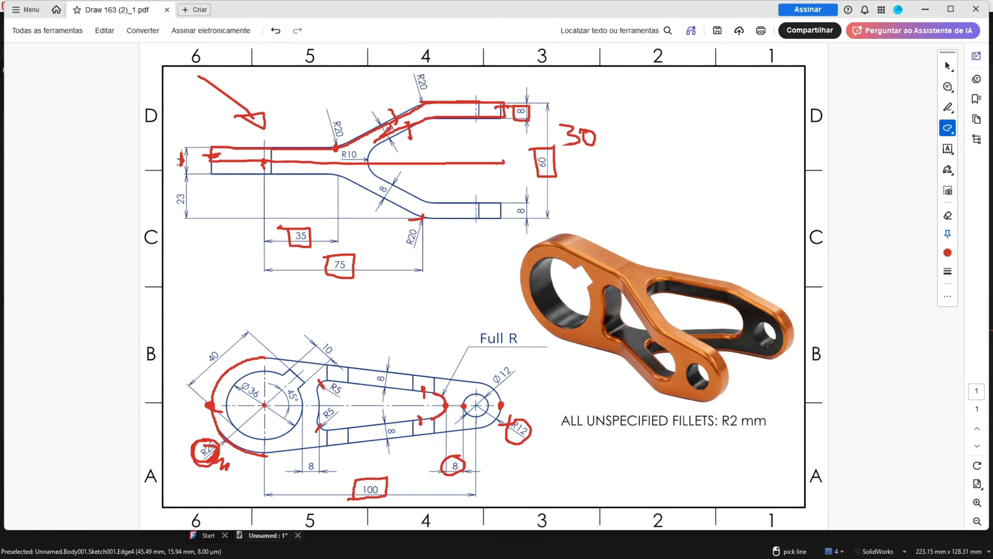
# Leave the annotated drawing and return to the FreeCAD fork sketch
pyautogui.hotkey('alt', 'Tab')
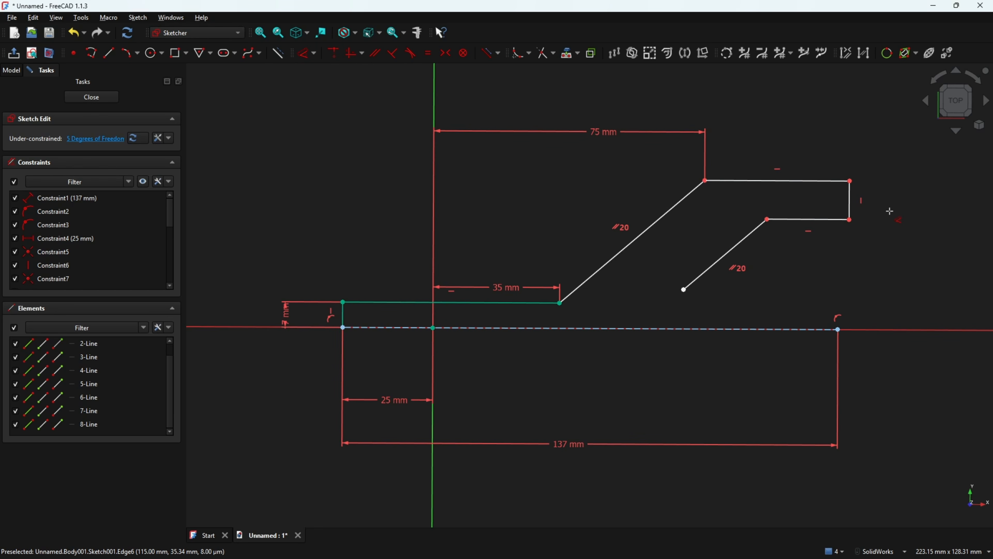
# Dimension the fork end edge 8 mm, the slanted-line spacing 8 mm, and the height 30 mm
pyautogui.press('d')
pyautogui.click(847, 200)
pyautogui.click(899, 194)
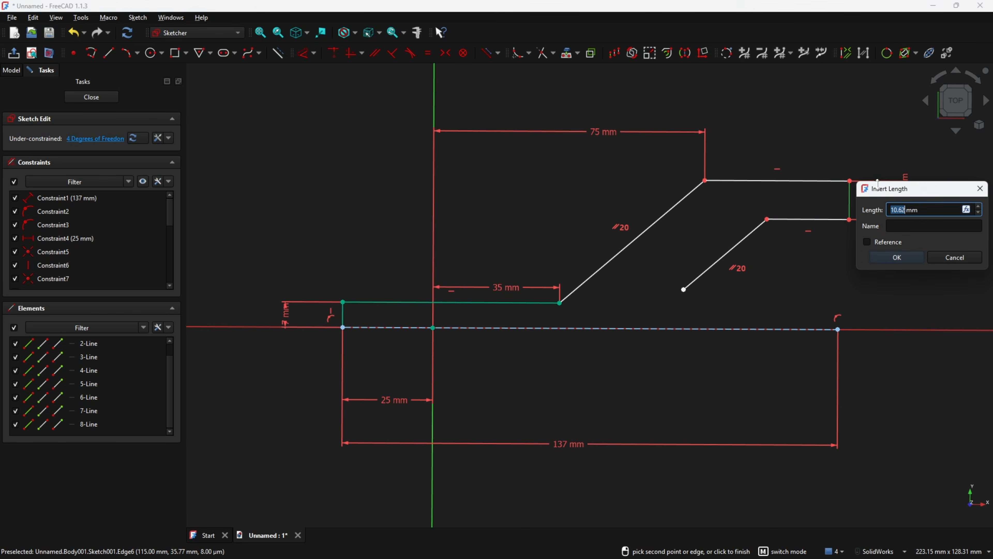
pyautogui.write('8')
pyautogui.press('Return')
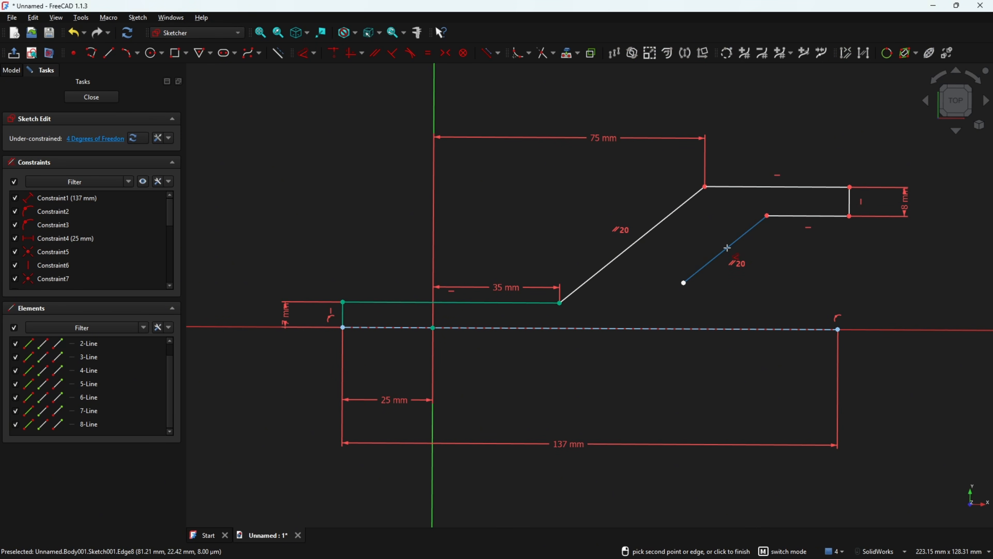
pyautogui.click(664, 219)
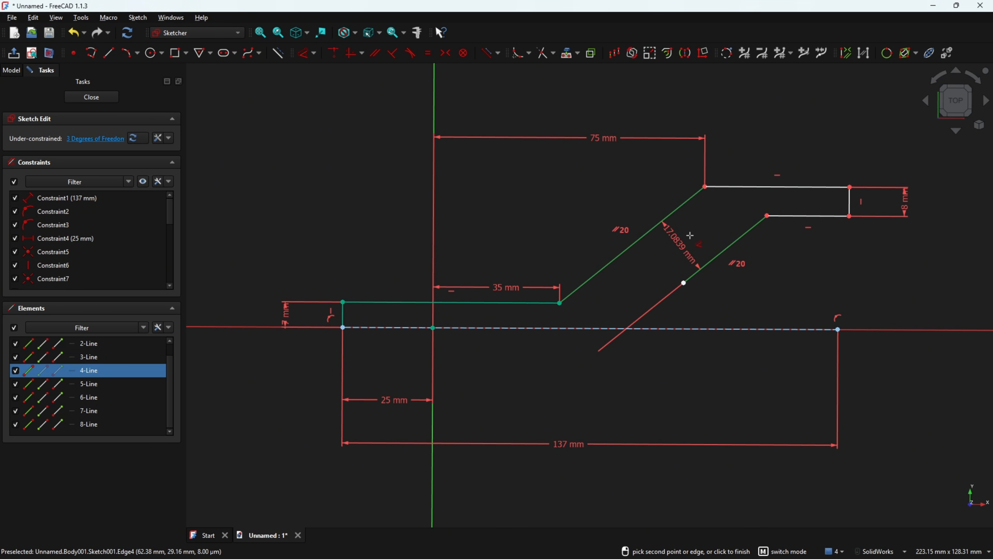
pyautogui.click(708, 216)
pyautogui.press('Return')
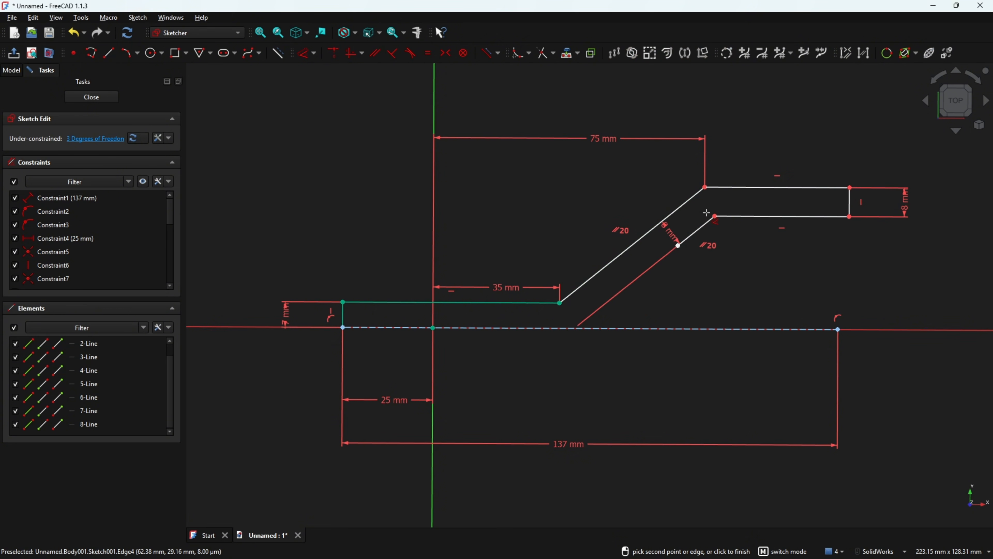
pyautogui.click(756, 192)
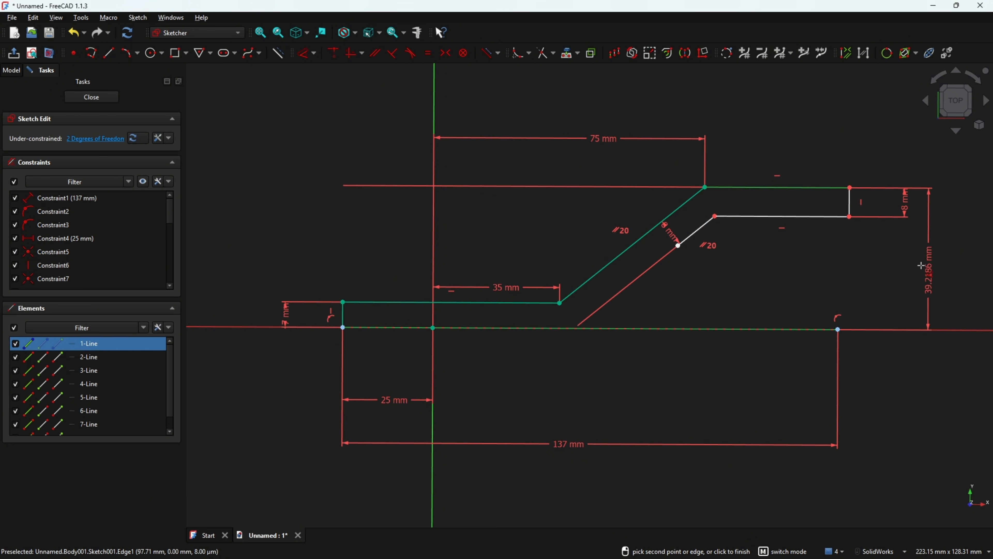
pyautogui.click(943, 246)
pyautogui.write('30')
pyautogui.press('Return')
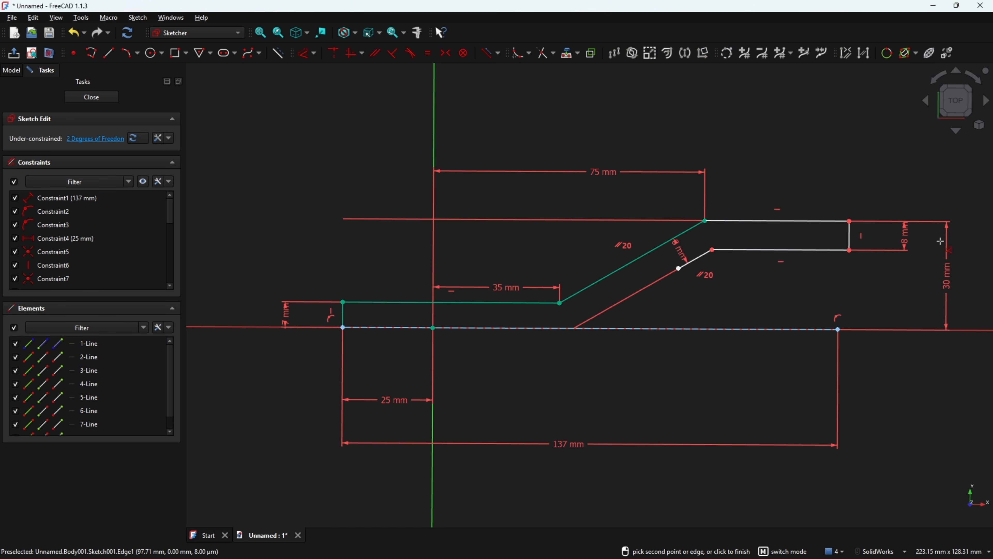
pyautogui.press('Escape')
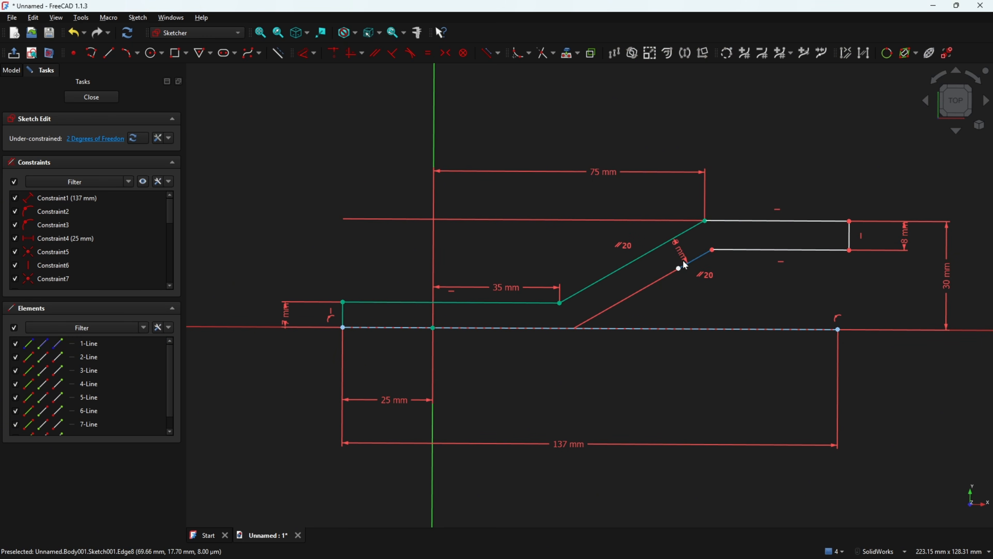
# Tidy the 8 mm label and align the lower line's right end vertically with the axis end point
pyautogui.moveTo(681, 255); pyautogui.dragTo(601, 313)
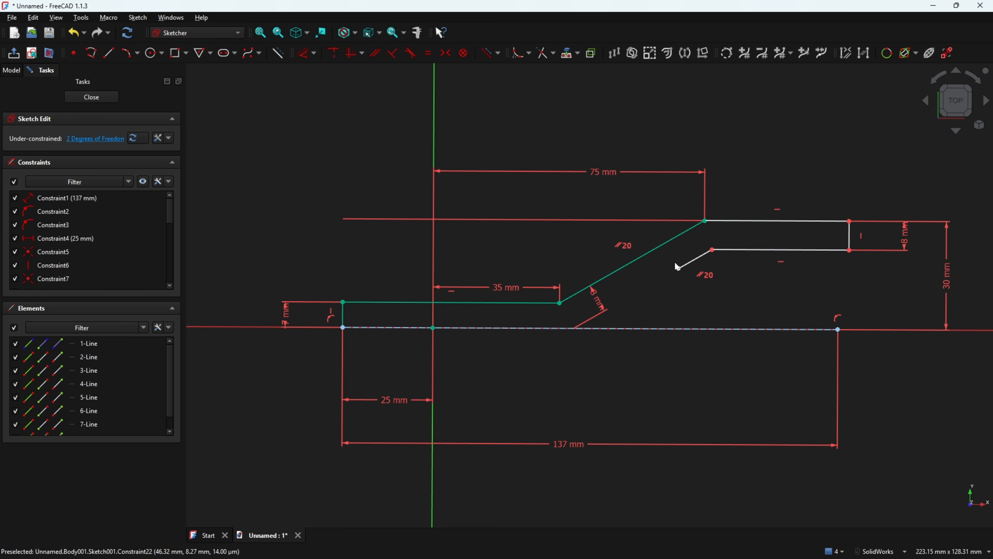
pyautogui.moveTo(678, 268); pyautogui.dragTo(653, 287)
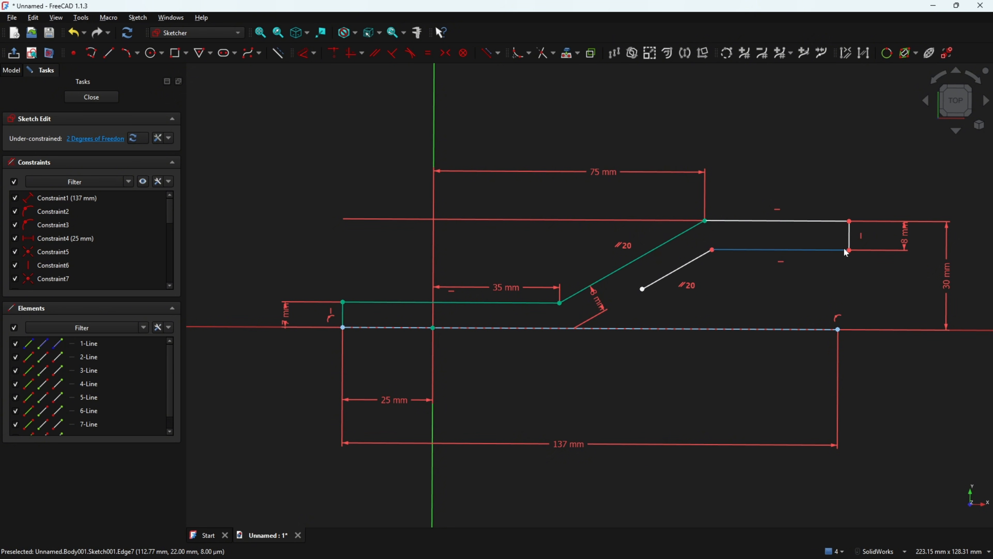
pyautogui.moveTo(849, 249)
pyautogui.mouseDown()
pyautogui.moveTo(836, 252)
pyautogui.moveTo(862, 252)
pyautogui.moveTo(837, 252)
pyautogui.mouseUp()
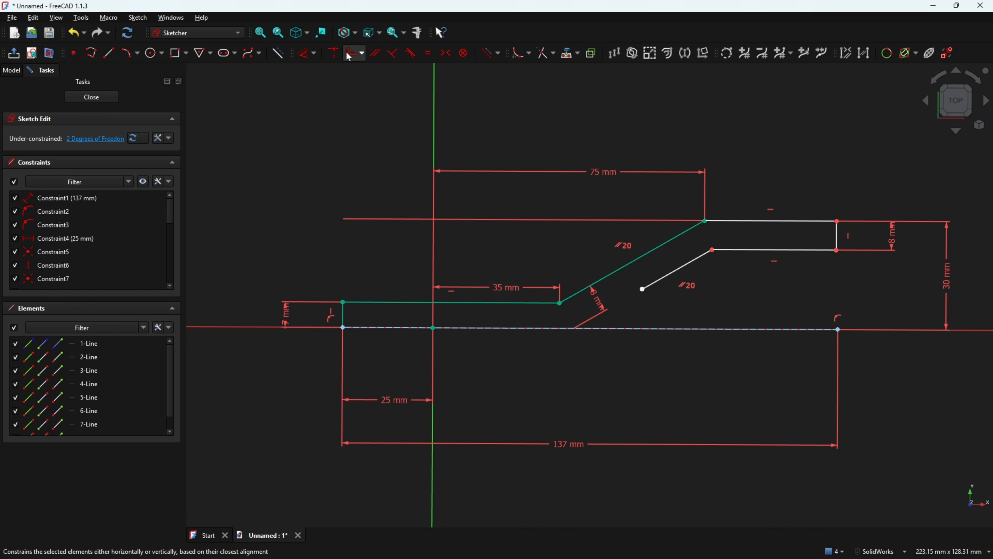
pyautogui.click(361, 60)
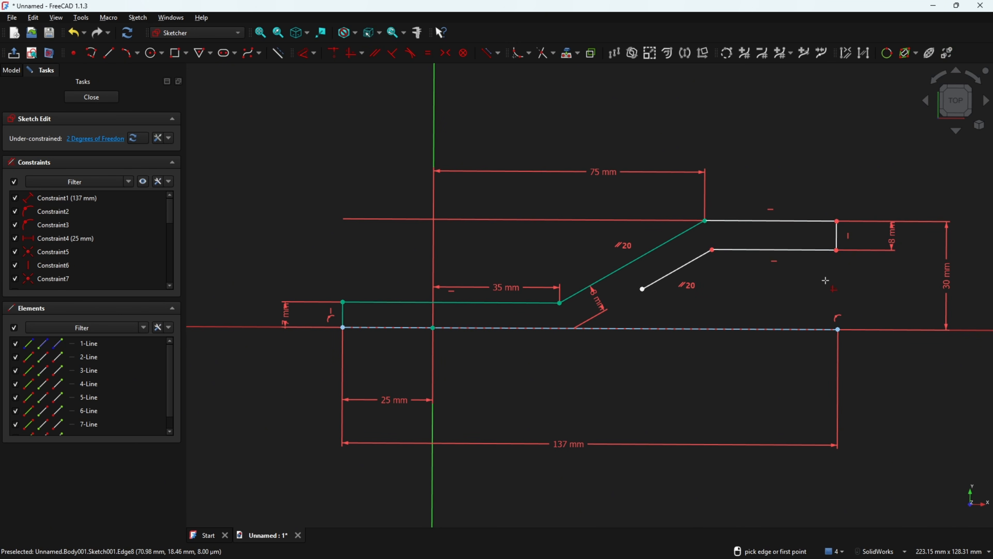
pyautogui.click(836, 250)
pyautogui.click(838, 329)
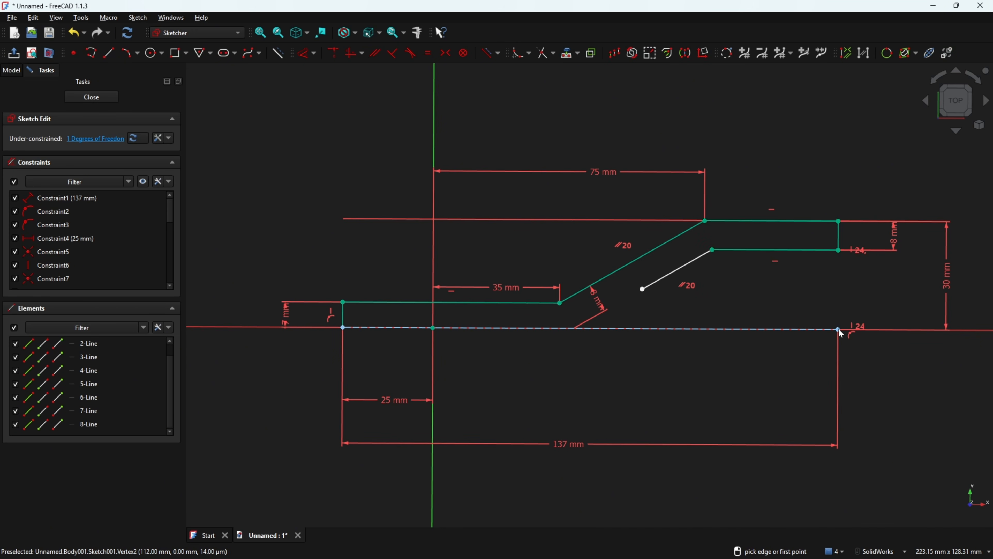
pyautogui.press('Escape')
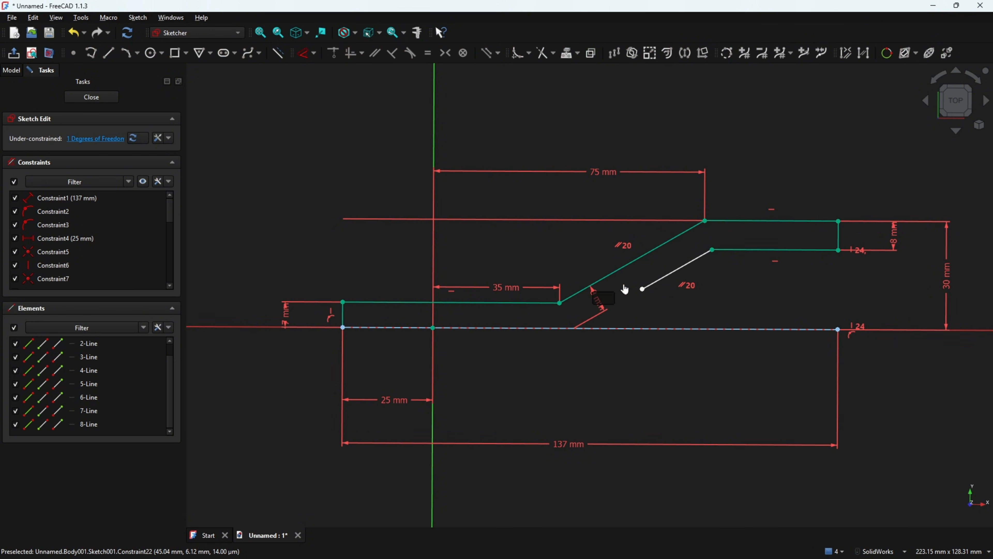
pyautogui.moveTo(596, 308); pyautogui.dragTo(619, 274)
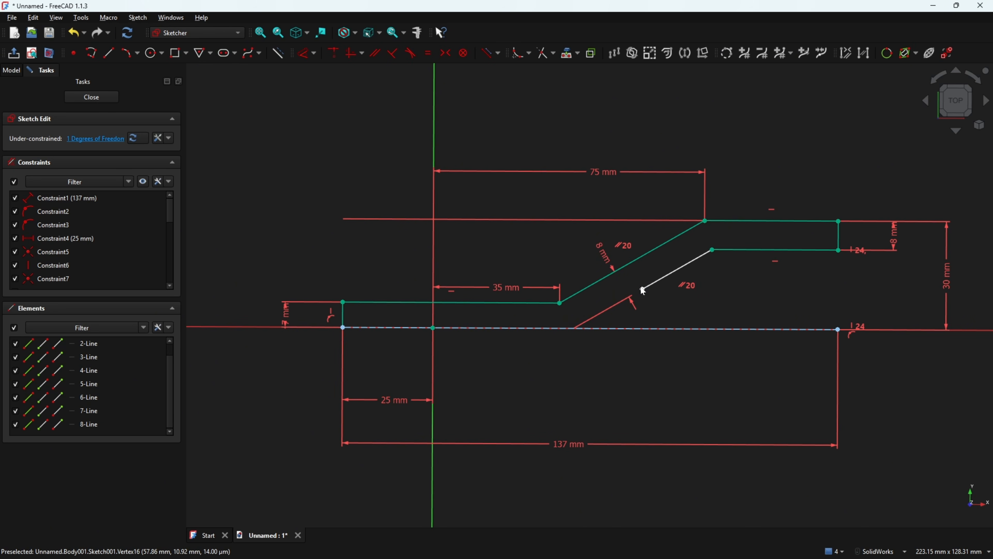
pyautogui.click(643, 289)
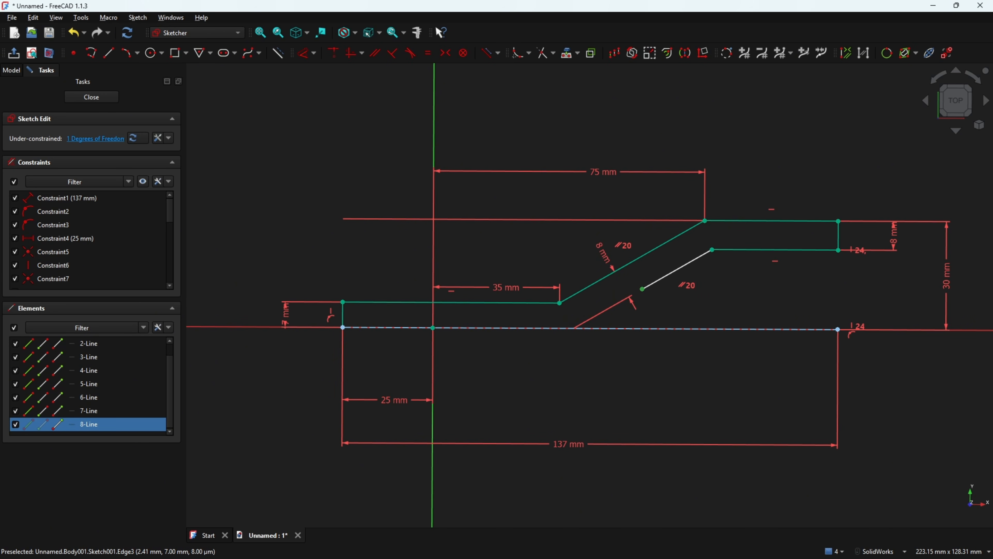
pyautogui.hotkey('alt', 'Tab')
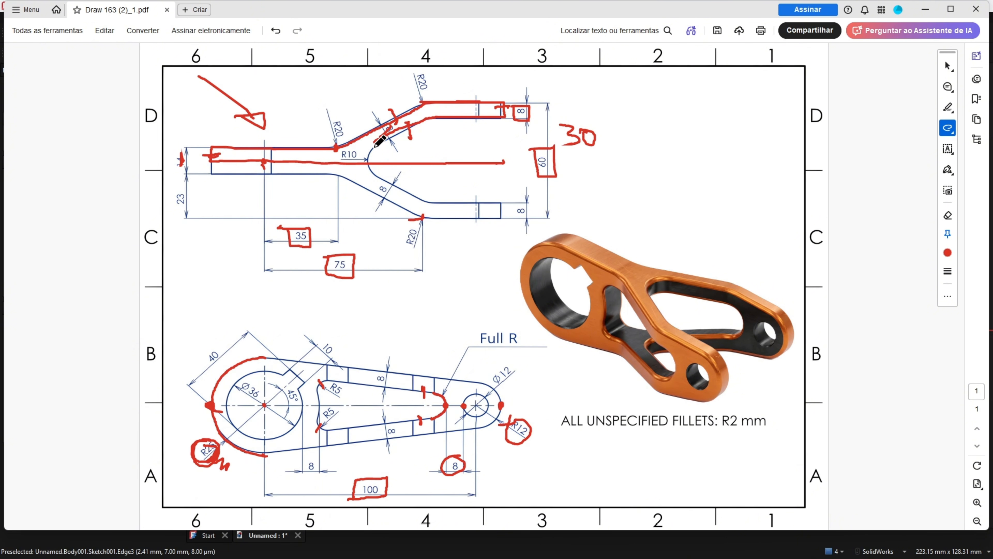
# Mark the inner slanted edge near R20 in red, then zoom into the FreeCAD sketch
pyautogui.moveTo(333, 150)
pyautogui.mouseDown()
pyautogui.moveTo(360, 158)
pyautogui.moveTo(340, 164)
pyautogui.mouseUp()
pyautogui.hotkey('alt', 'Tab')
pyautogui.scroll(2, 746, 313)
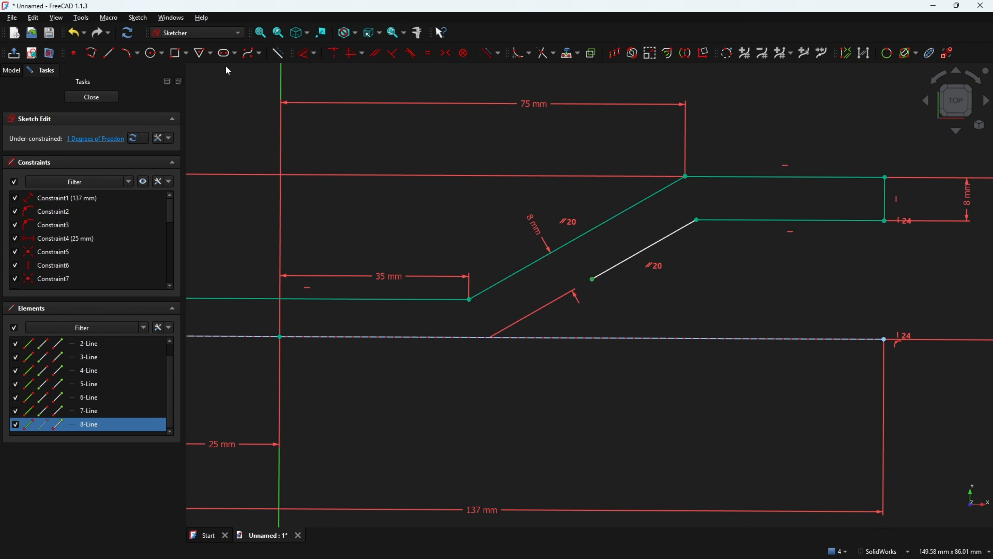
# Try a three-point arc from the slanted line's end to the axis, then delete it
pyautogui.click(136, 52)
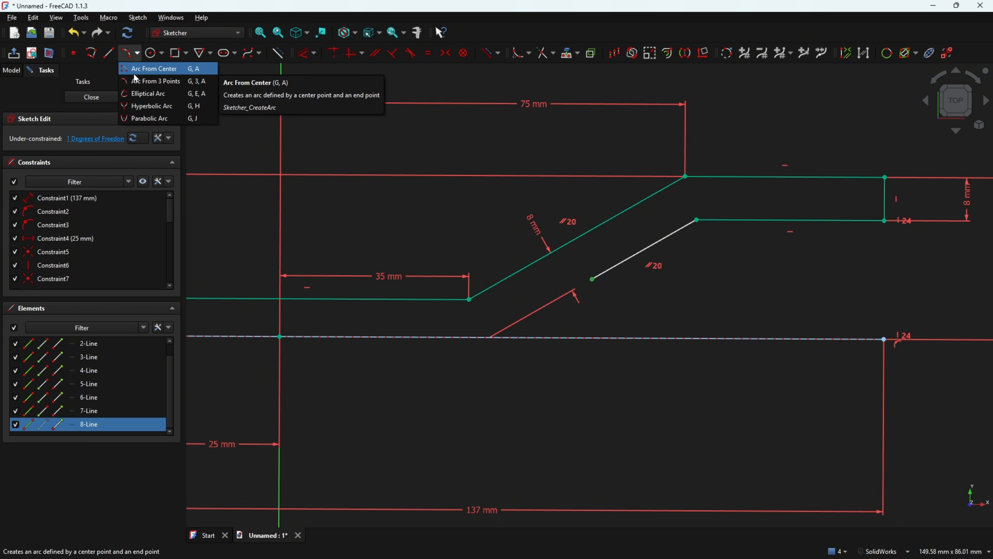
pyautogui.click(139, 81)
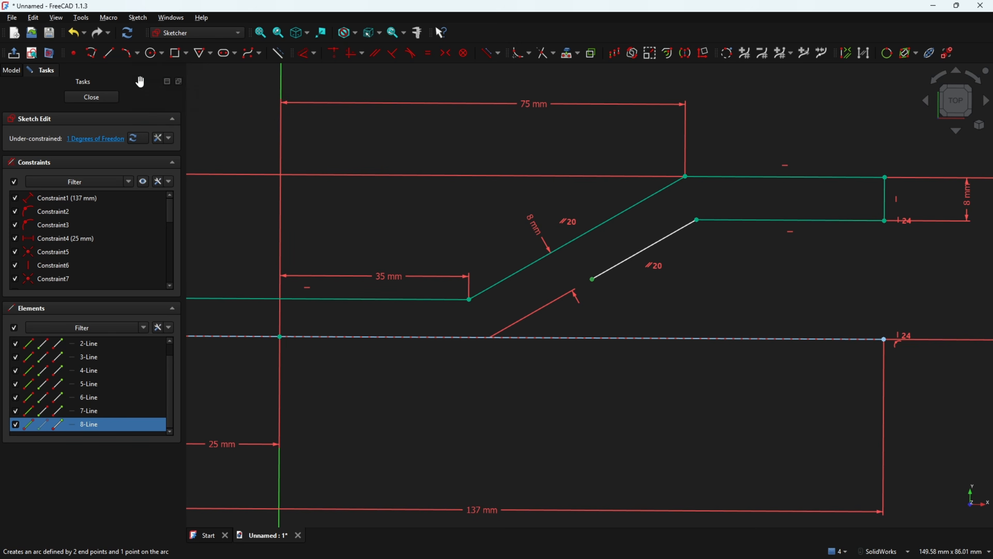
pyautogui.click(592, 278)
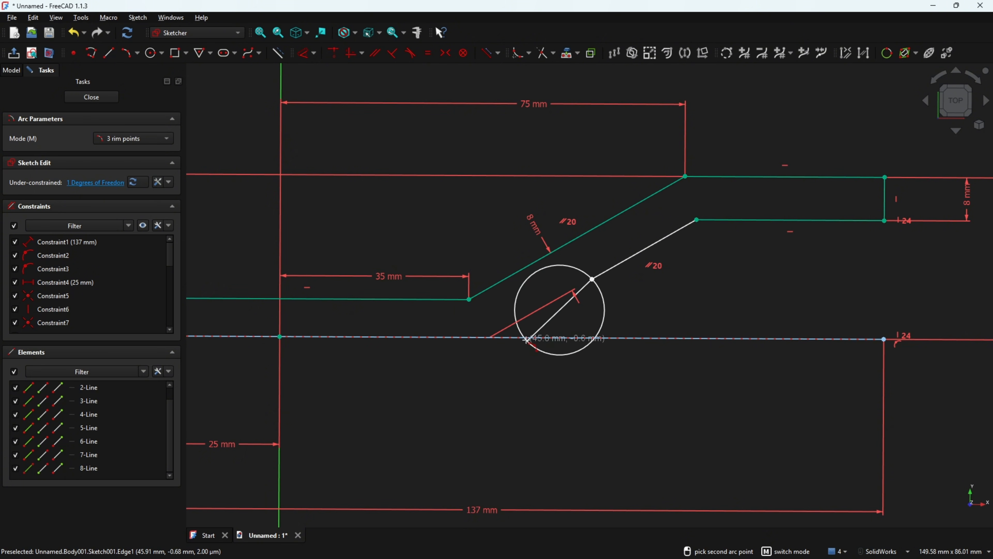
pyautogui.click(516, 338)
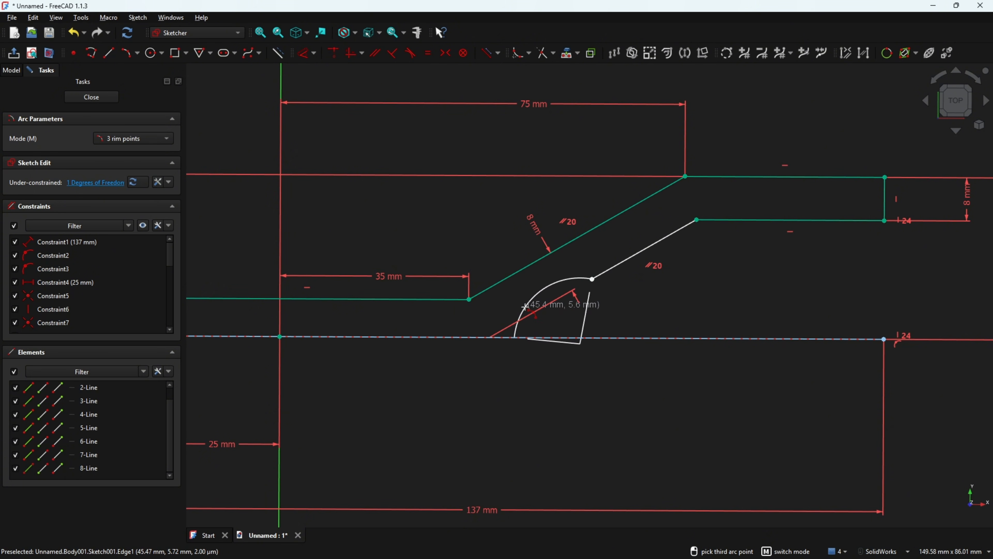
pyautogui.click(521, 309)
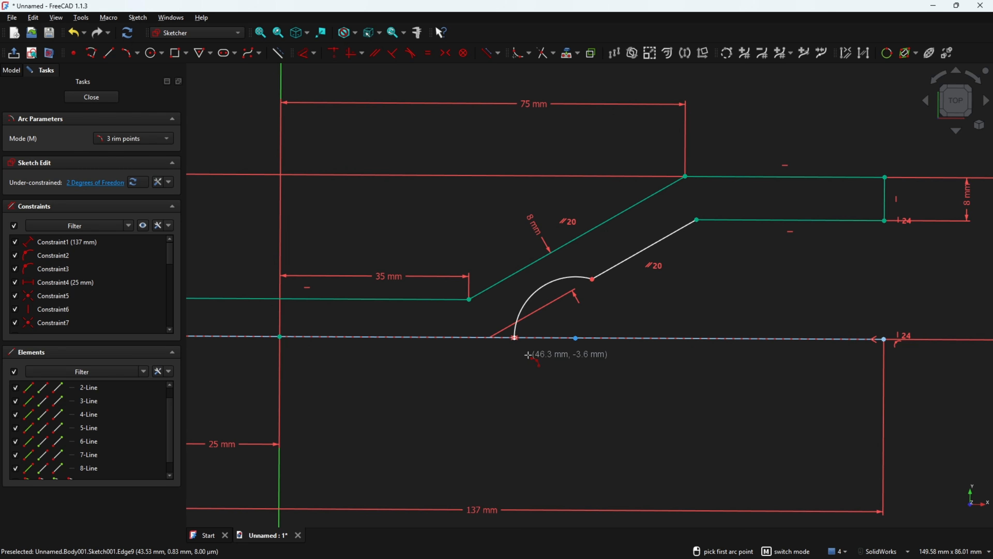
pyautogui.press('Escape')
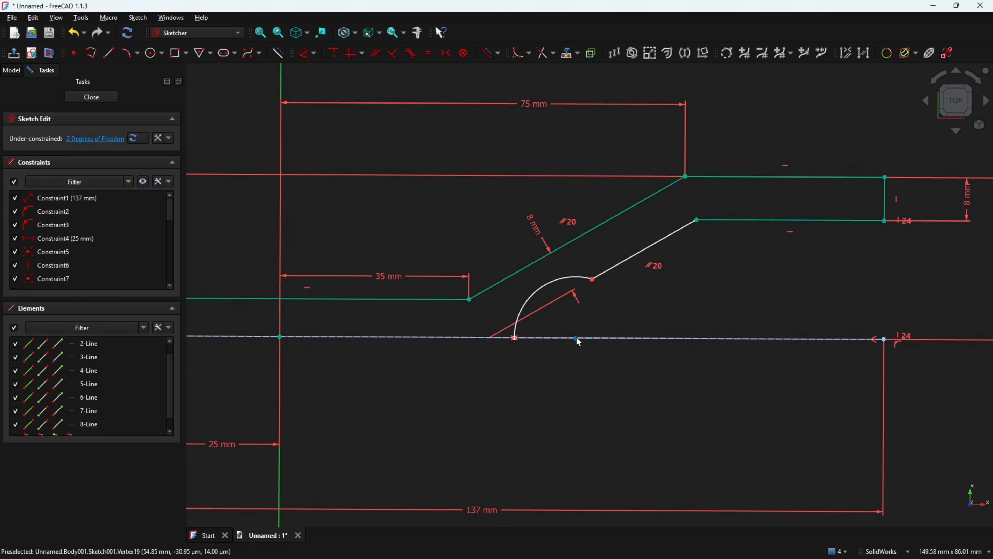
pyautogui.moveTo(575, 337)
pyautogui.mouseDown()
pyautogui.moveTo(590, 343)
pyautogui.moveTo(568, 341)
pyautogui.mouseUp()
pyautogui.click(539, 297)
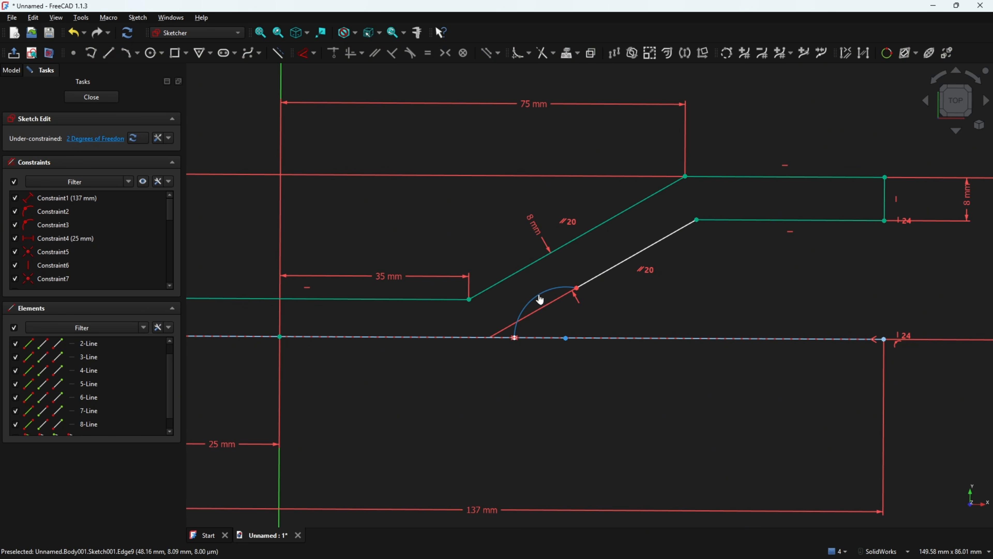
pyautogui.press('Delete')
# Draw a centre-point arc from the slanted line's end to the centreline, tangent to that line
pyautogui.click(137, 54)
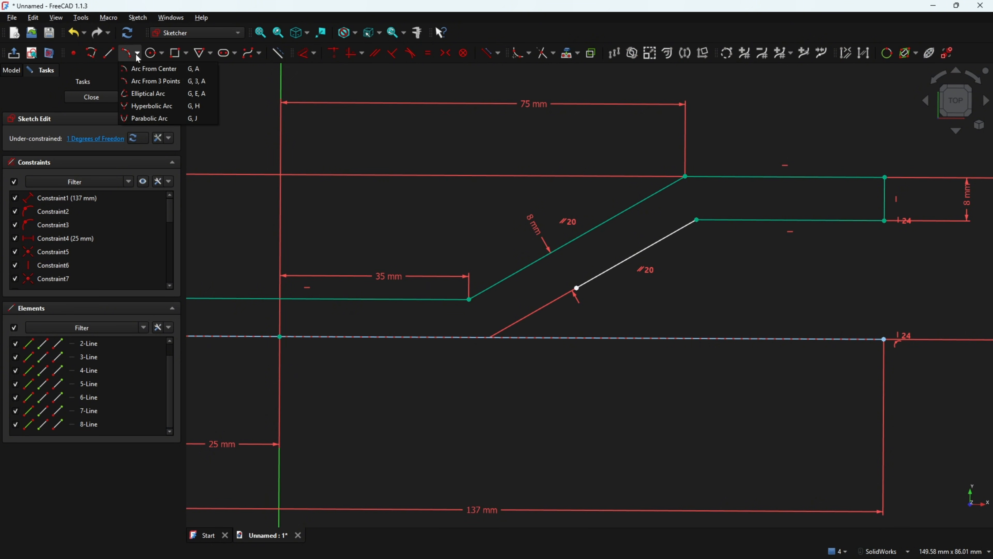
pyautogui.click(153, 69)
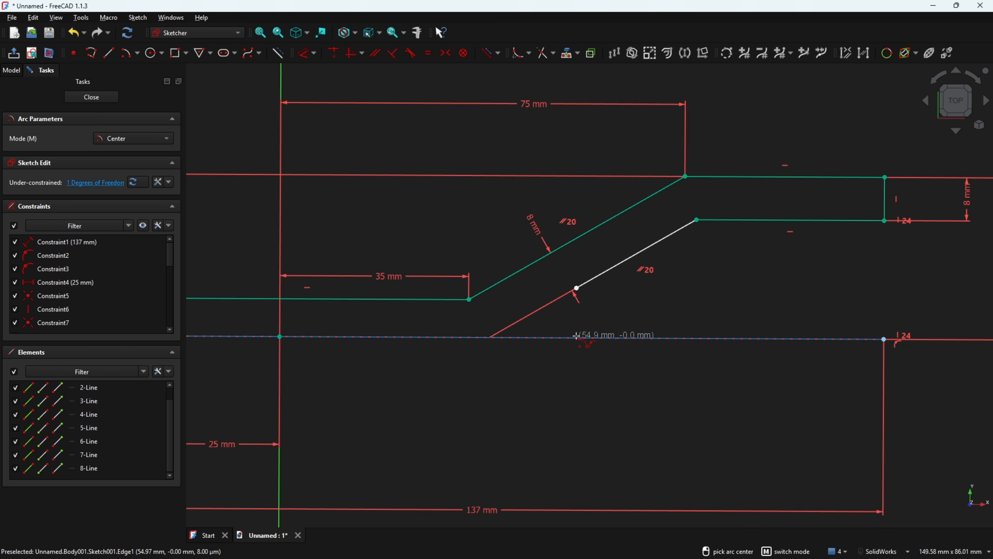
pyautogui.click(577, 337)
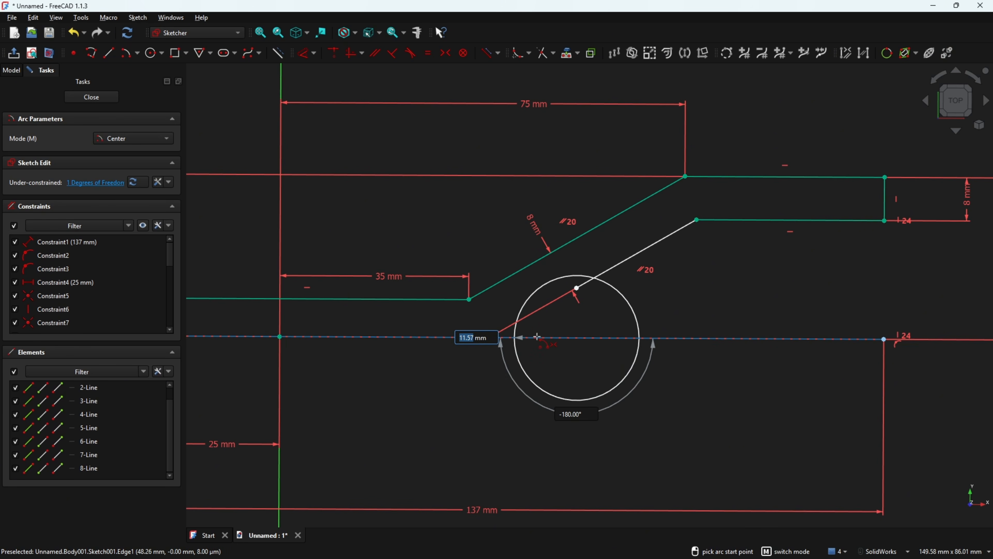
pyautogui.click(577, 288)
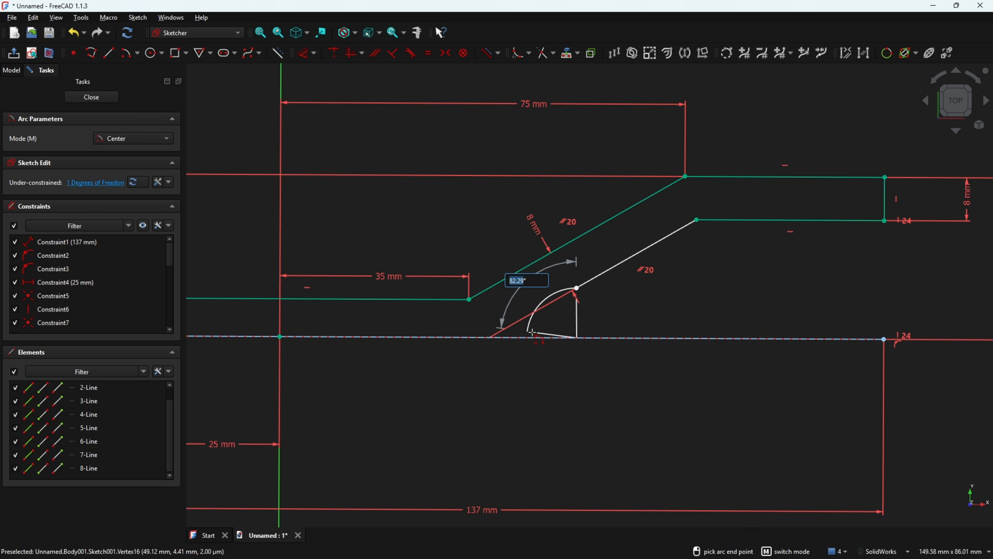
pyautogui.click(515, 337)
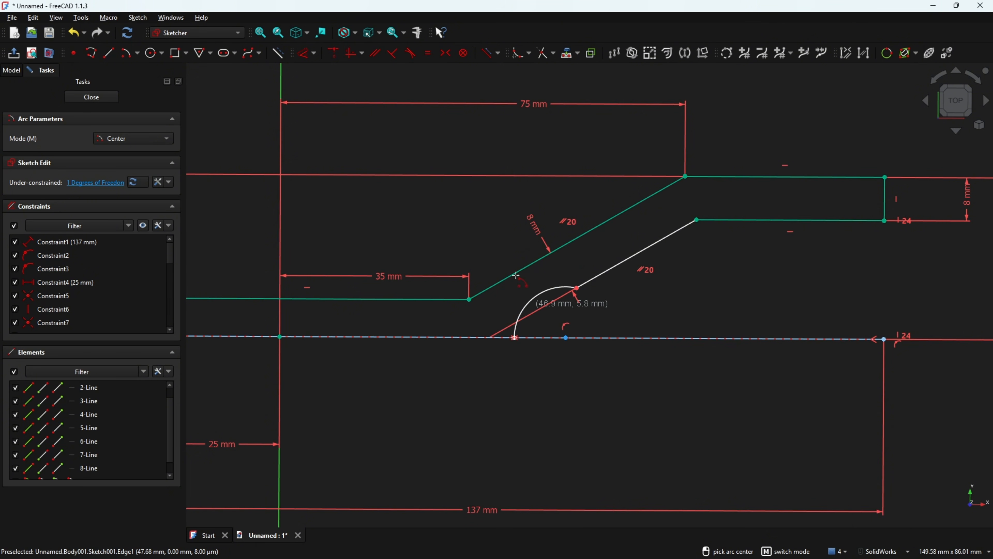
pyautogui.click(411, 53)
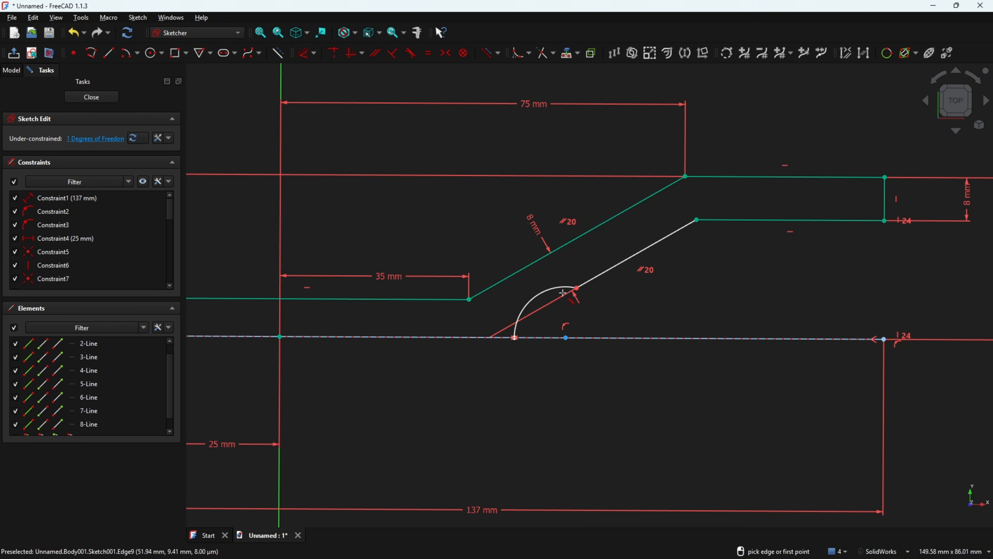
pyautogui.click(547, 289)
pyautogui.click(596, 284)
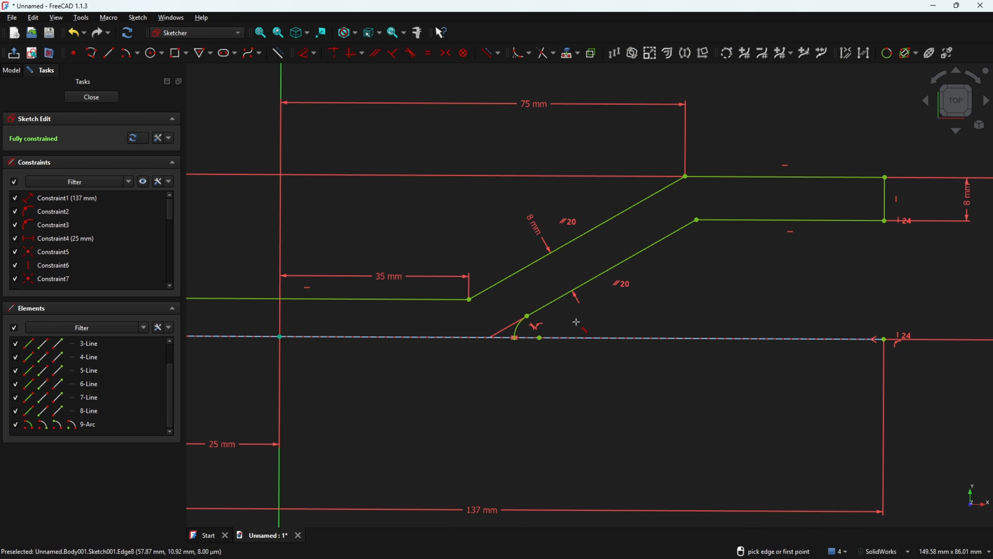
# Draw a new R10 mm centre-point arc on the centreline, ending near the slanted line
pyautogui.click(518, 333)
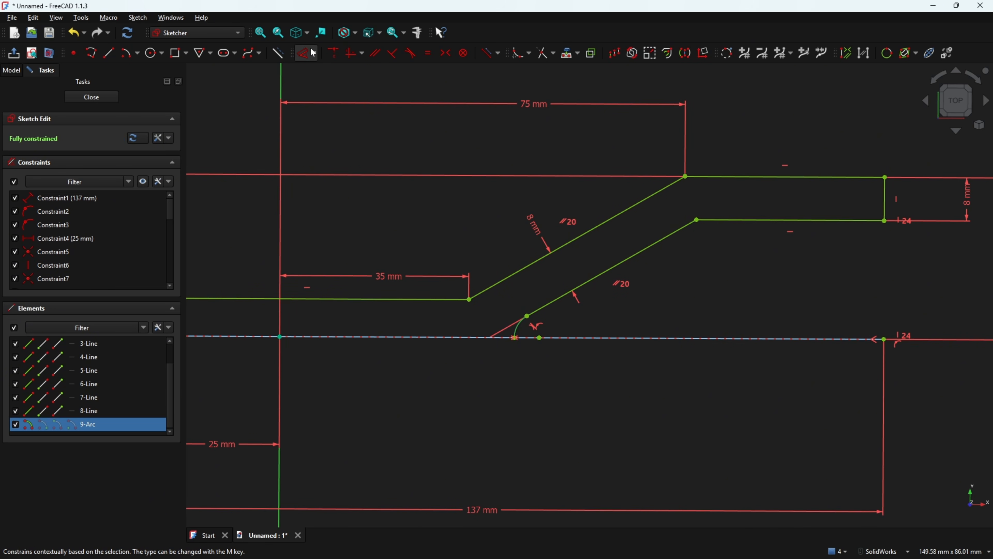
pyautogui.click(515, 330)
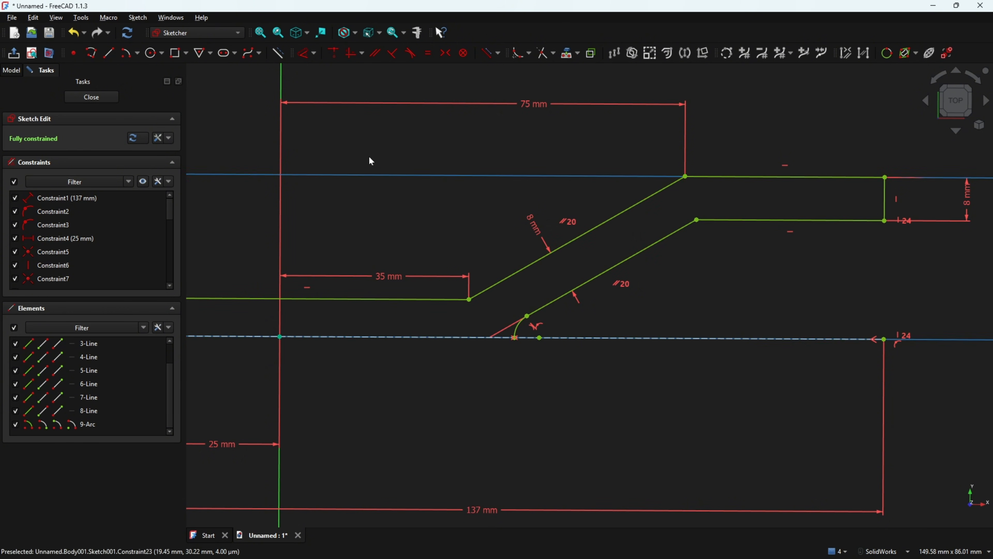
pyautogui.click(517, 328)
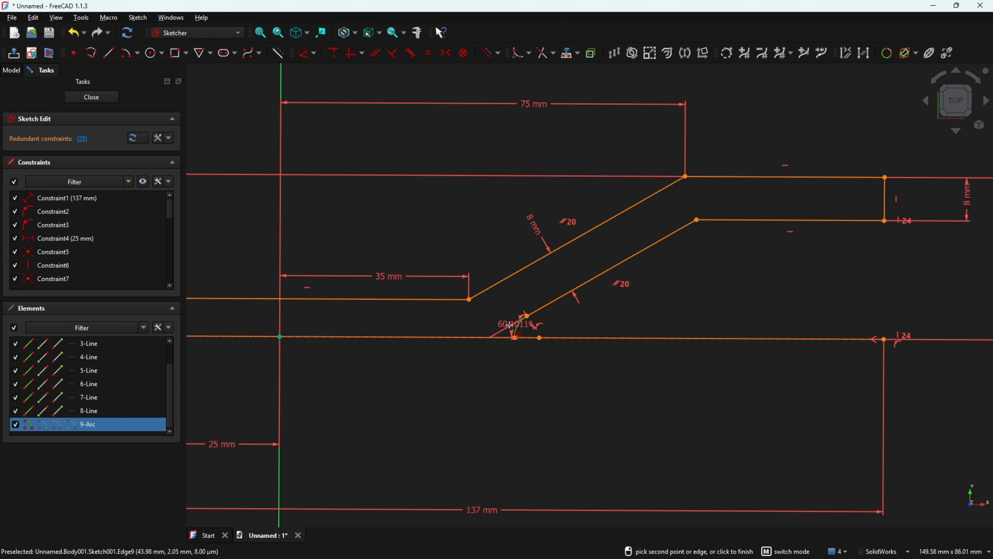
pyautogui.press('Escape')
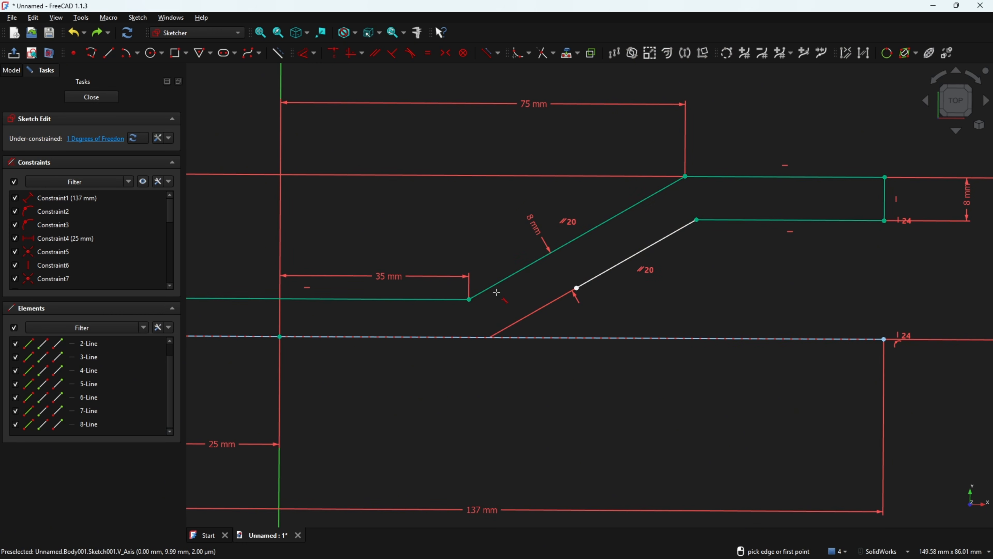
pyautogui.click(126, 53)
pyautogui.click(597, 338)
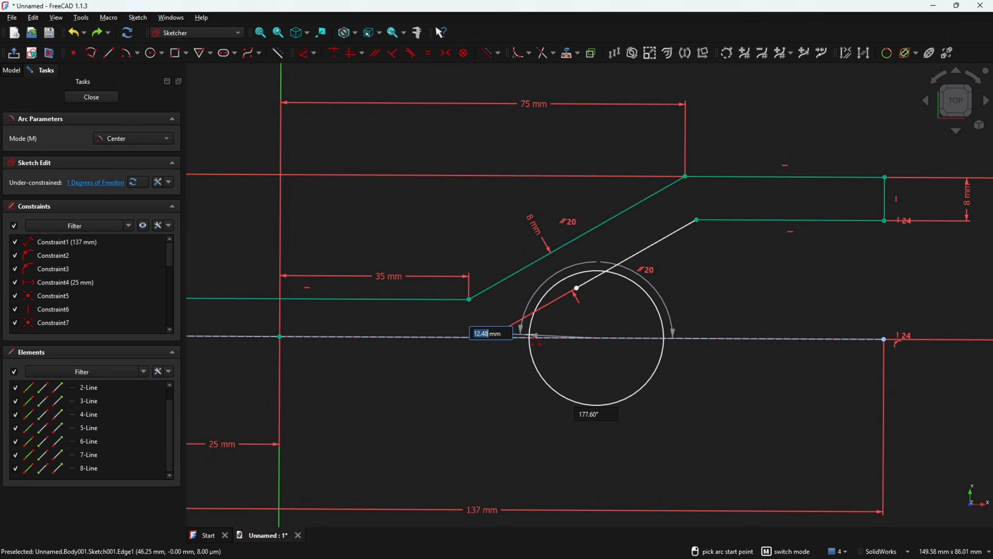
pyautogui.write('10')
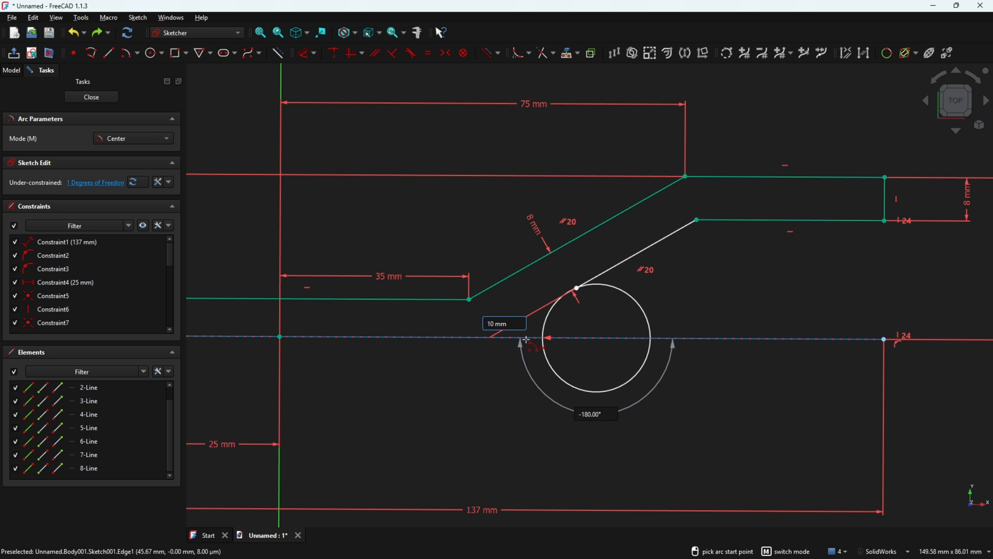
pyautogui.click(577, 288)
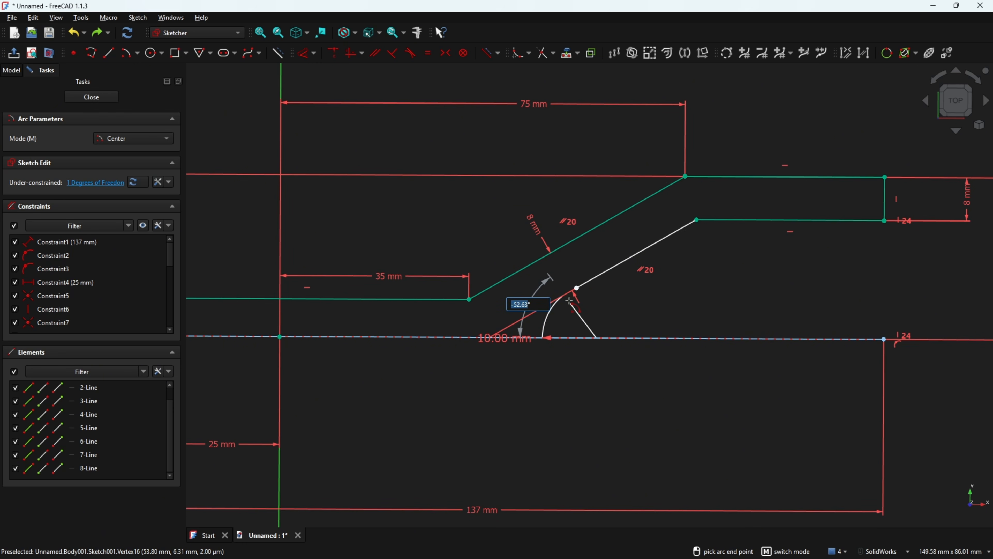
pyautogui.click(569, 305)
pyautogui.press('Escape')
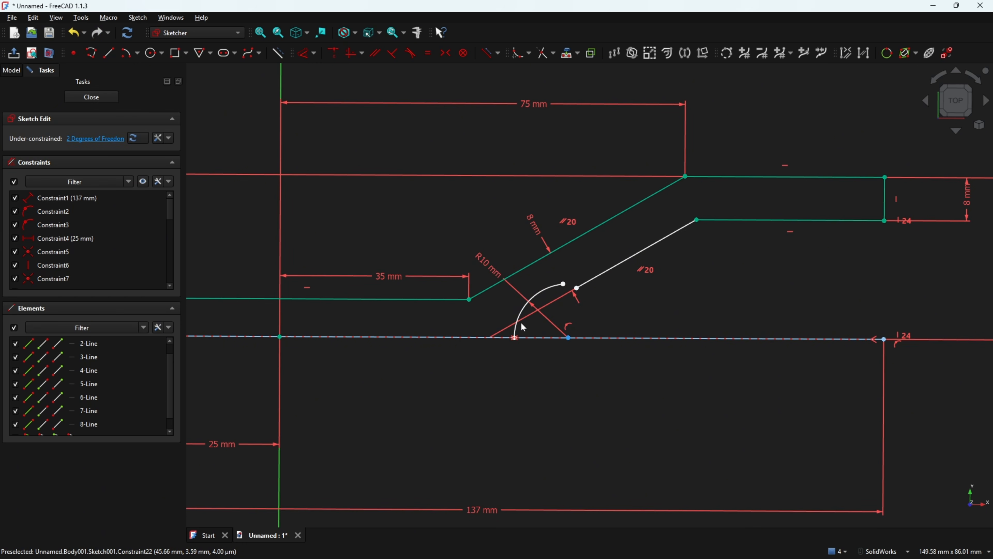
pyautogui.moveTo(539, 232); pyautogui.dragTo(437, 371)
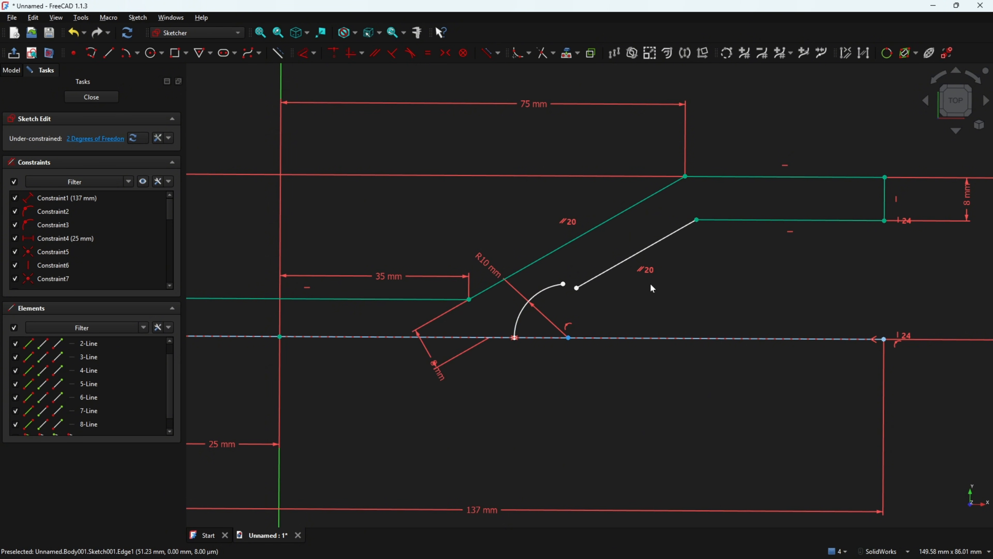
# Undo an over-constraining tangency to the outer slanted line and delete Constraint27
pyautogui.click(411, 53)
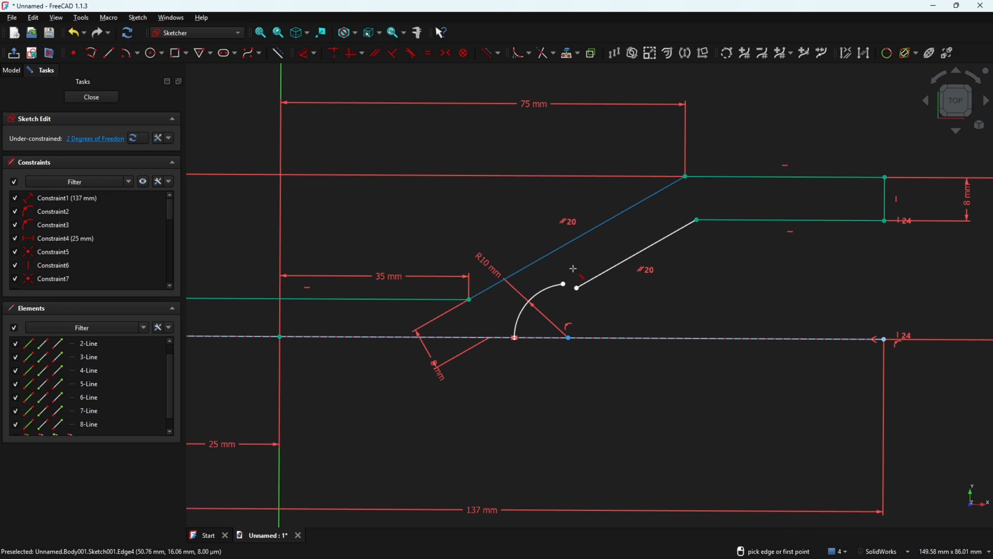
pyautogui.click(583, 284)
pyautogui.click(554, 286)
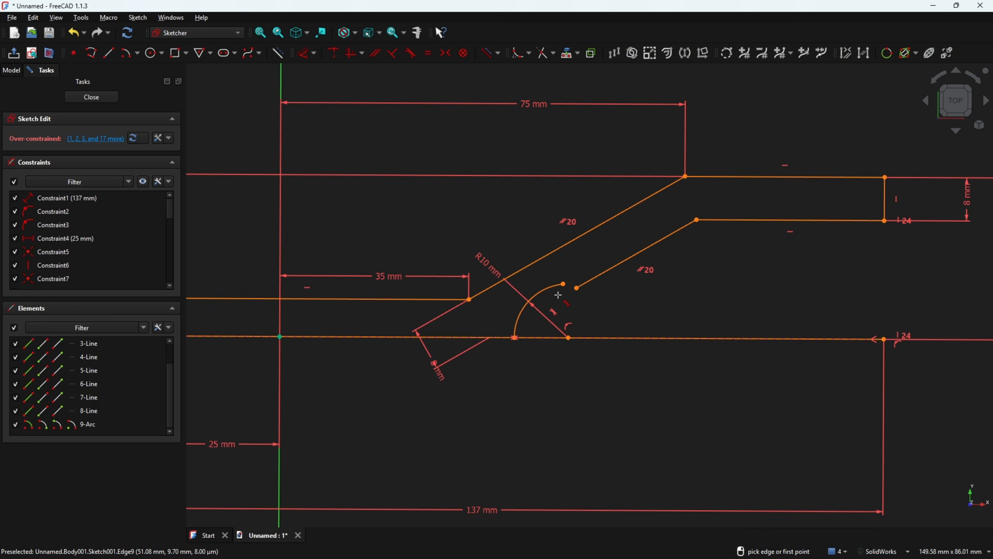
pyautogui.press('Escape')
pyautogui.hotkey('ctrl', 'z')
pyautogui.click(515, 337)
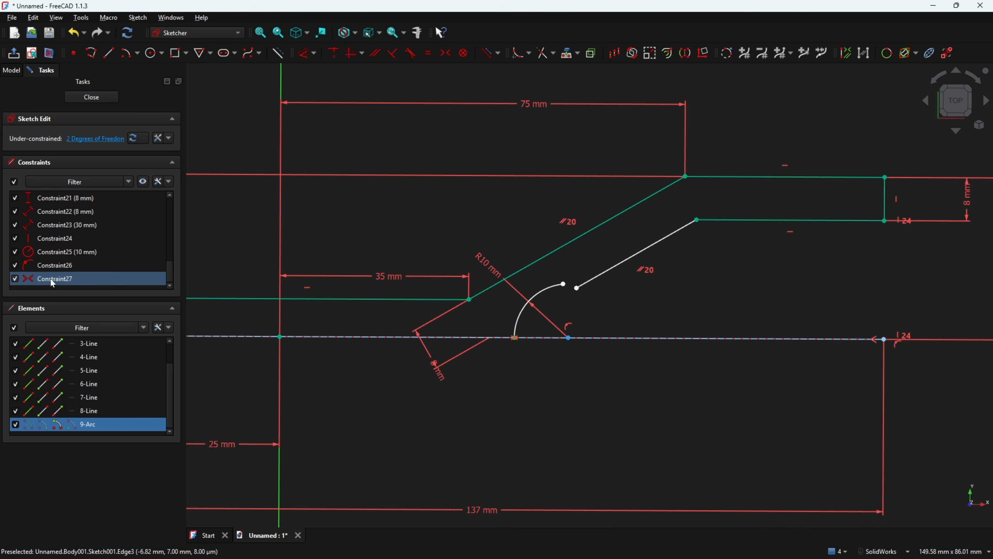
pyautogui.click(52, 283)
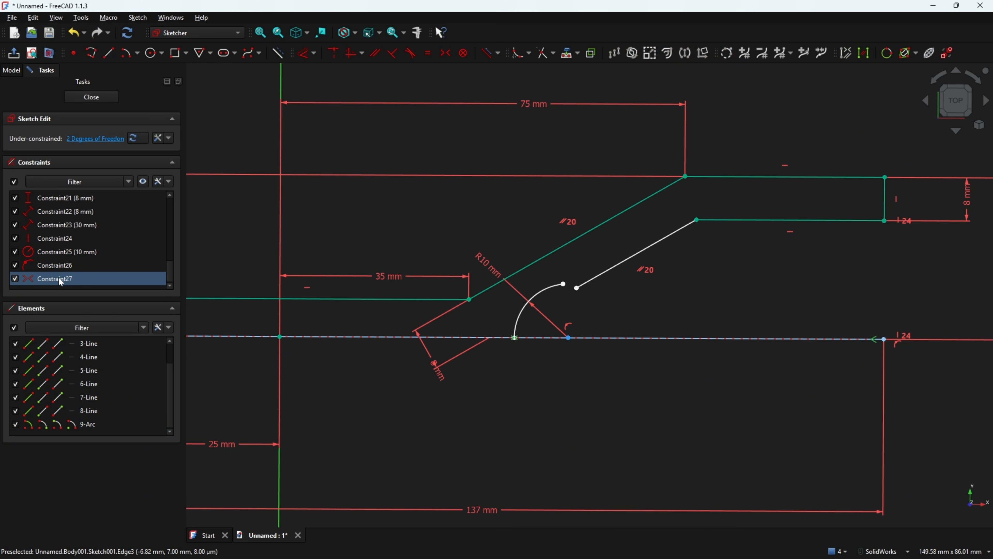
pyautogui.press('Delete')
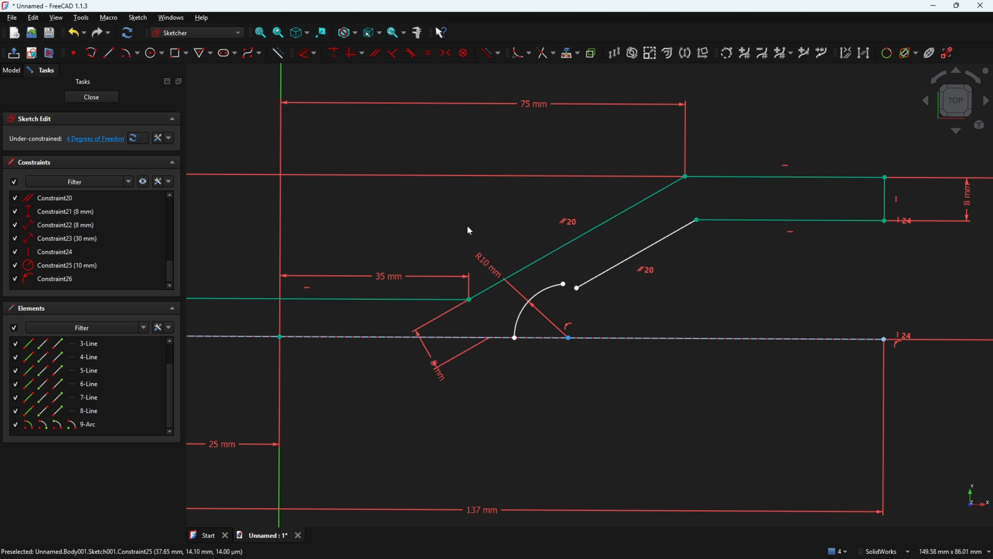
# Make the R10 arc coincident and tangent with the inner slanted line, its lower end on the centreline
pyautogui.click(335, 53)
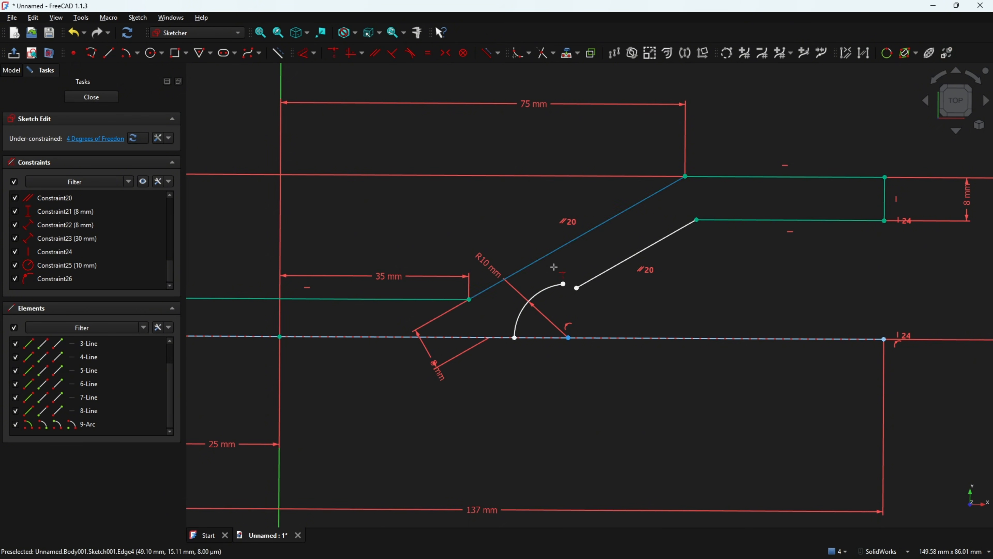
pyautogui.click(564, 283)
pyautogui.click(576, 288)
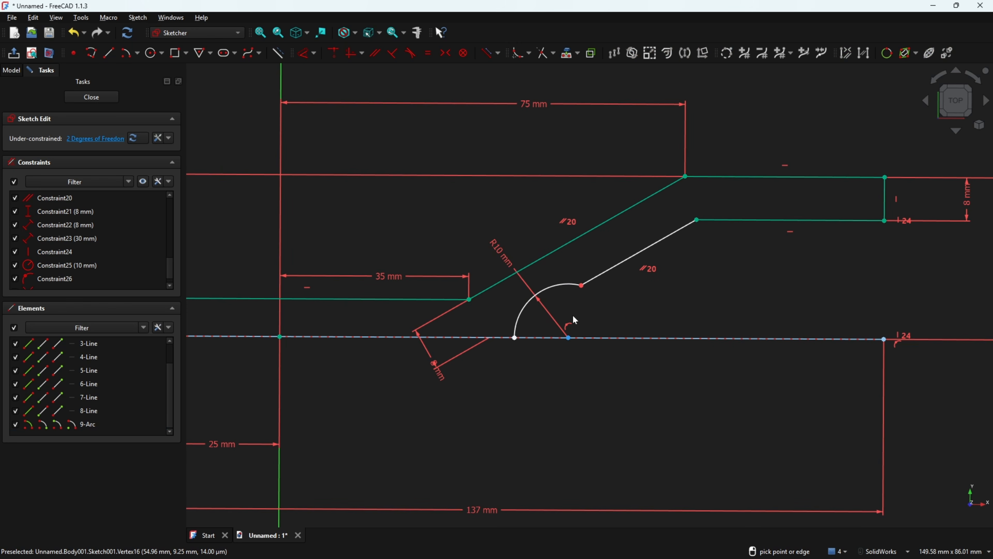
pyautogui.click(598, 278)
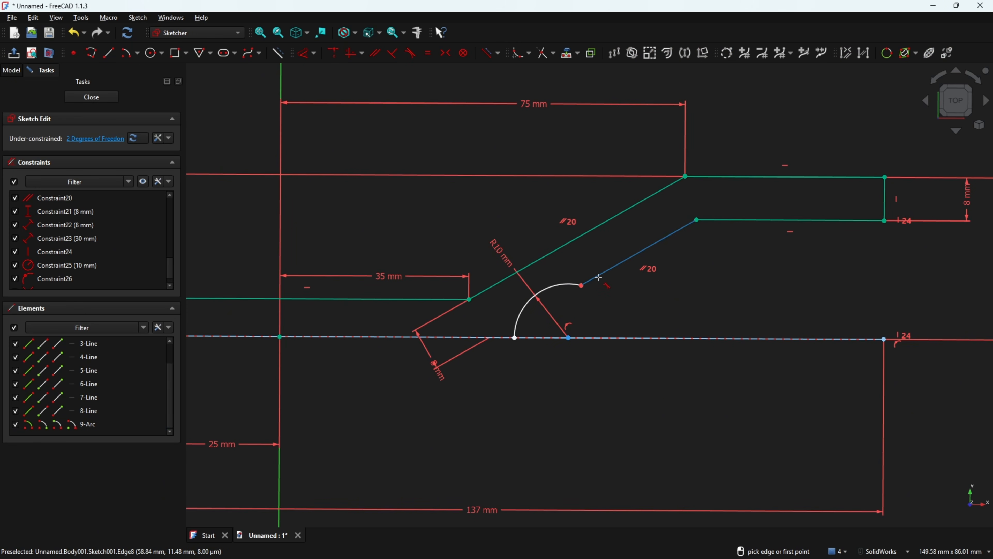
pyautogui.click(569, 288)
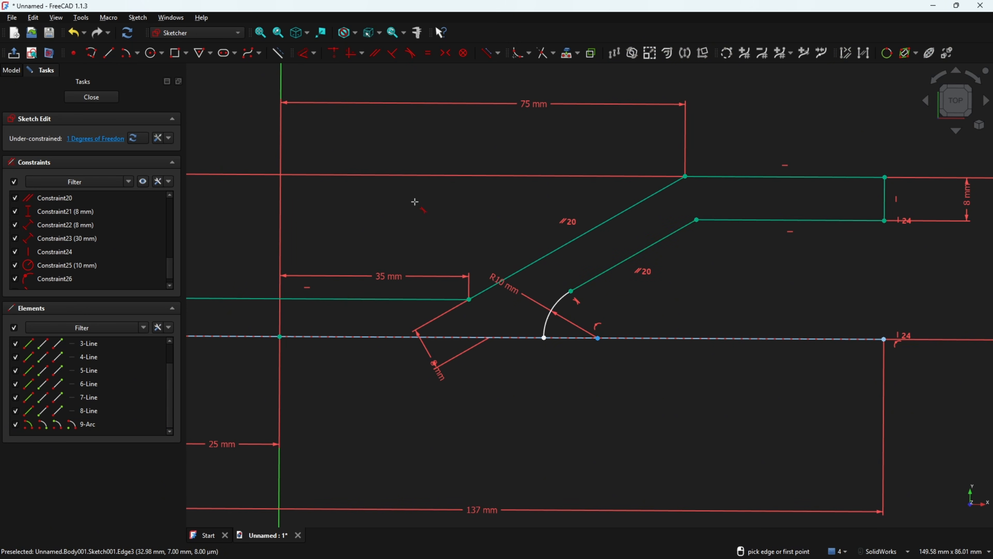
pyautogui.click(333, 52)
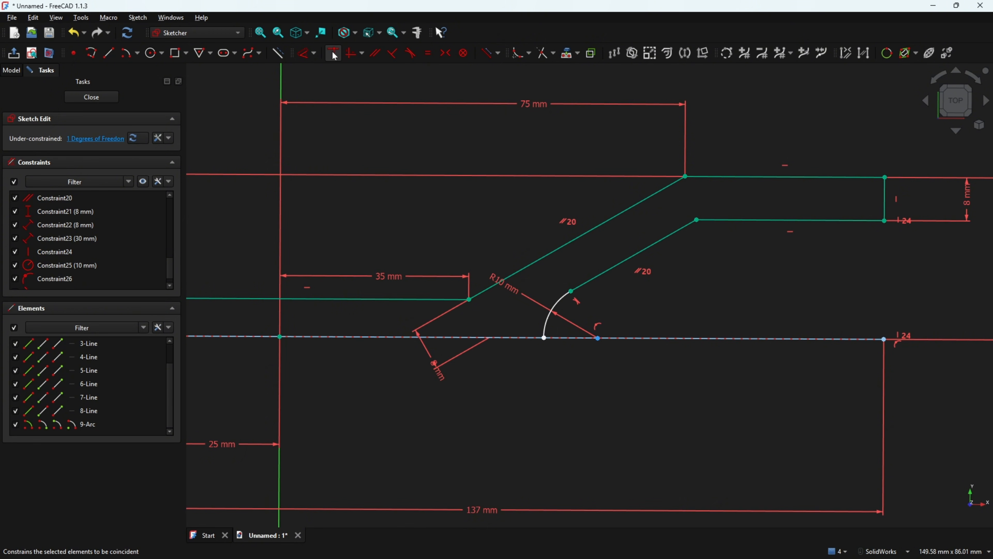
pyautogui.click(544, 338)
pyautogui.click(572, 338)
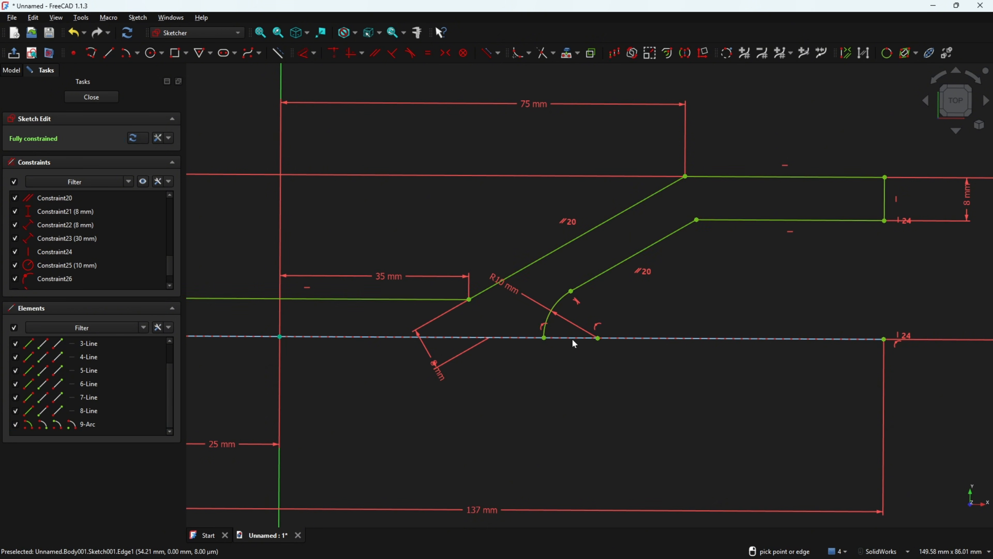
# Move the R10 label inside the arc and the 8 mm dimension between the slanted lines
pyautogui.moveTo(515, 296); pyautogui.dragTo(581, 330)
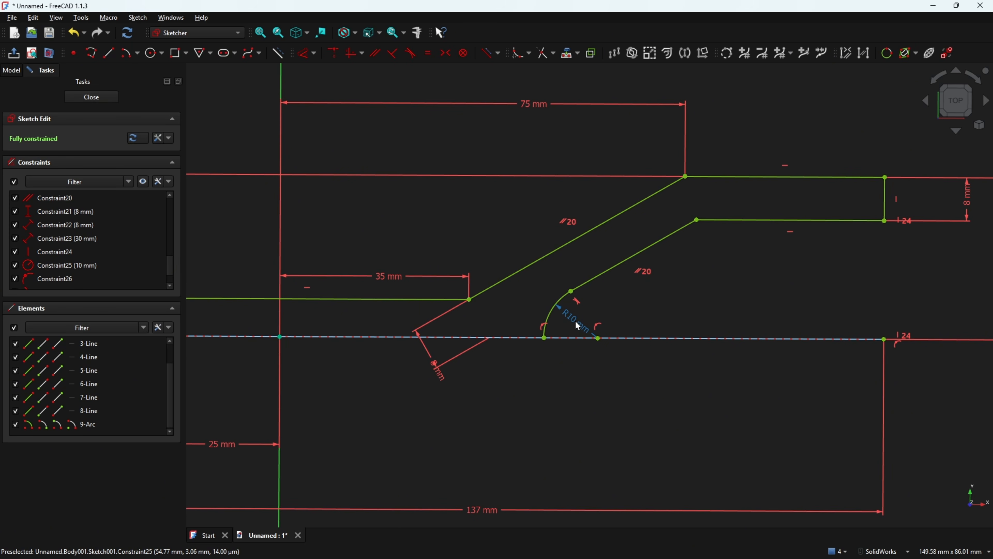
pyautogui.moveTo(444, 370); pyautogui.dragTo(577, 261)
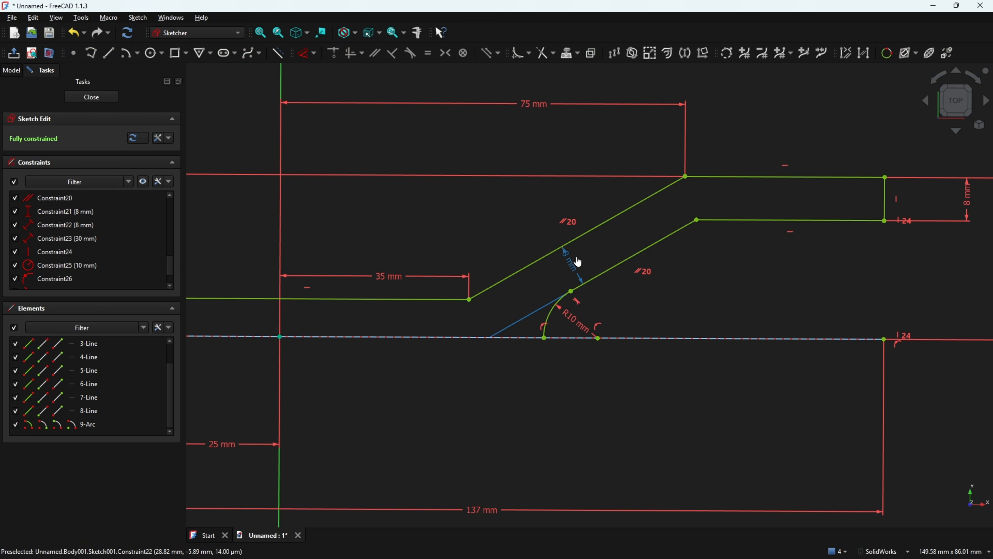
pyautogui.scroll(-3, 532, 410)
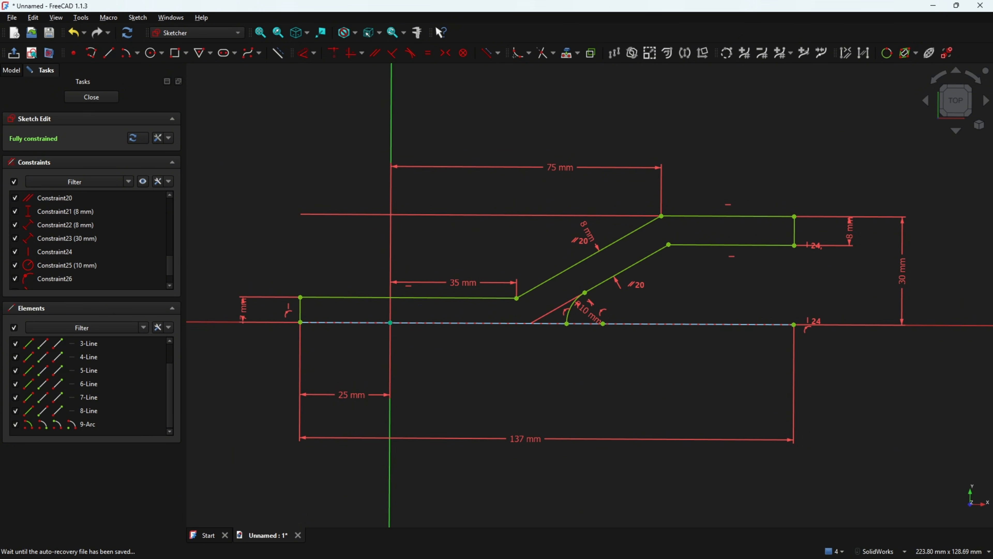
# Circle the upper R20 corner and the inner bend below it in red on the drawing
pyautogui.hotkey('alt', 'Tab')
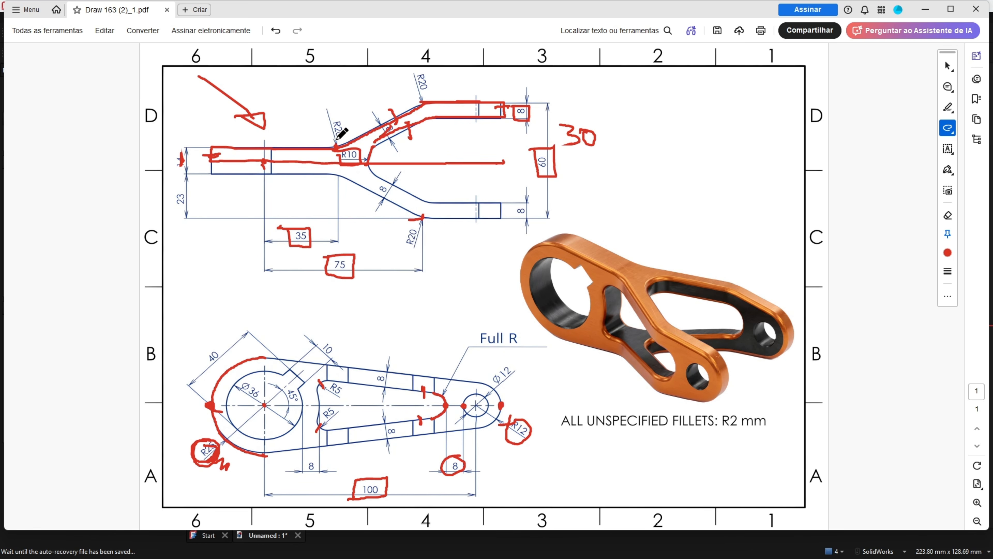
pyautogui.moveTo(335, 143); pyautogui.dragTo(337, 160)
pyautogui.hotkey('ctrl', 'z')
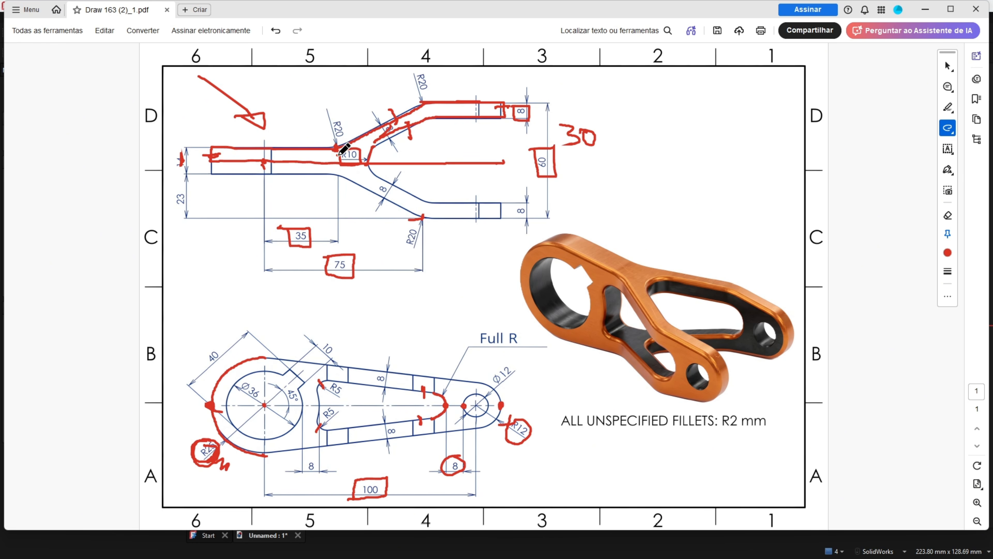
pyautogui.hotkey('ctrl', 'z')
pyautogui.hotkey('ctrl', 'z')
pyautogui.hotkey('ctrl', 'z')
pyautogui.hotkey('ctrl', 'z')
pyautogui.hotkey('ctrl', 'z')
pyautogui.hotkey('ctrl', 'z')
pyautogui.hotkey('ctrl', 'z')
pyautogui.hotkey('ctrl', 'z')
pyautogui.hotkey('ctrl', 'z')
pyautogui.hotkey('ctrl', 'z')
pyautogui.keyDown('ctrl'); pyautogui.scroll(3, 346, 99); pyautogui.keyUp('ctrl')
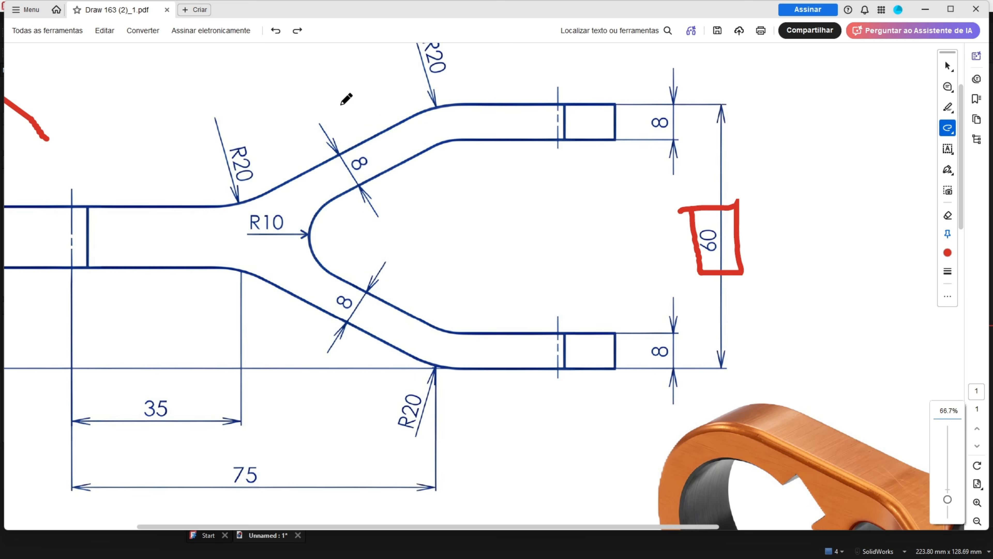
pyautogui.moveTo(222, 199); pyautogui.dragTo(256, 183)
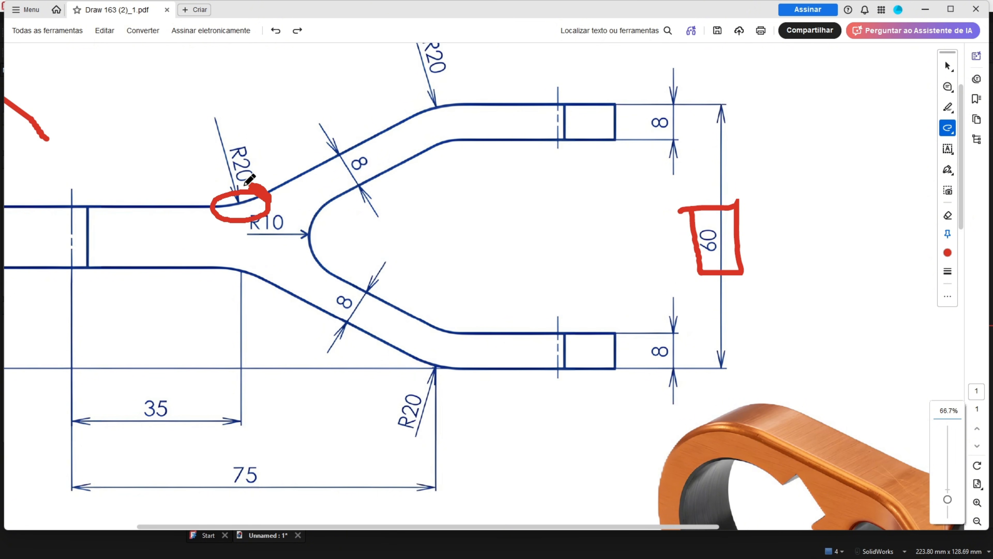
pyautogui.scroll(2, 429, 139)
pyautogui.moveTo(429, 168); pyautogui.dragTo(432, 177)
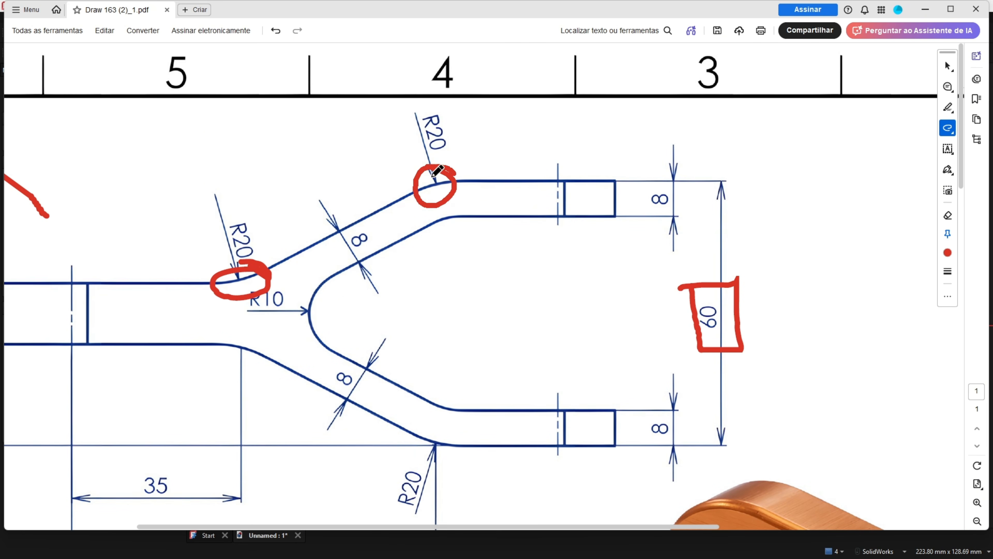
pyautogui.moveTo(435, 212); pyautogui.dragTo(431, 208)
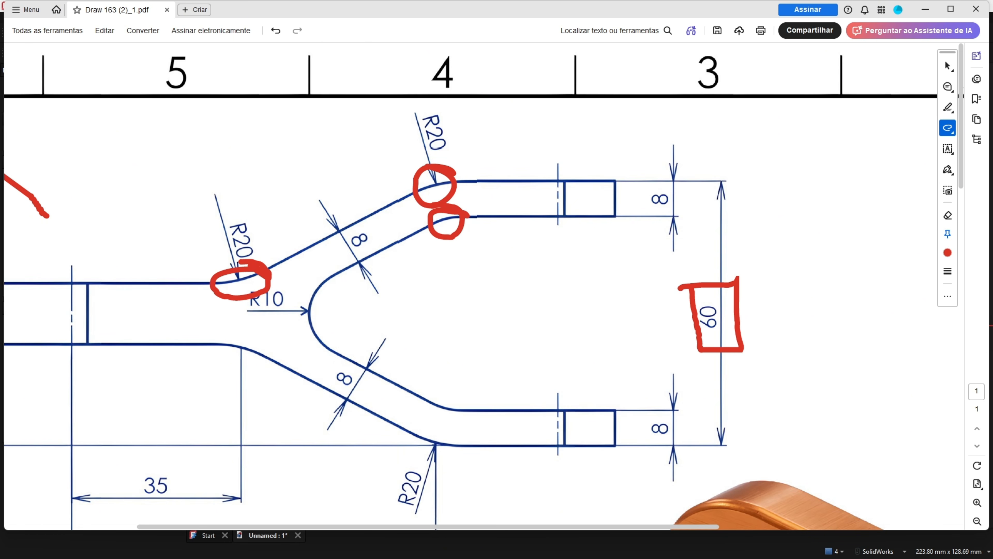
pyautogui.hotkey('alt', 'Tab')
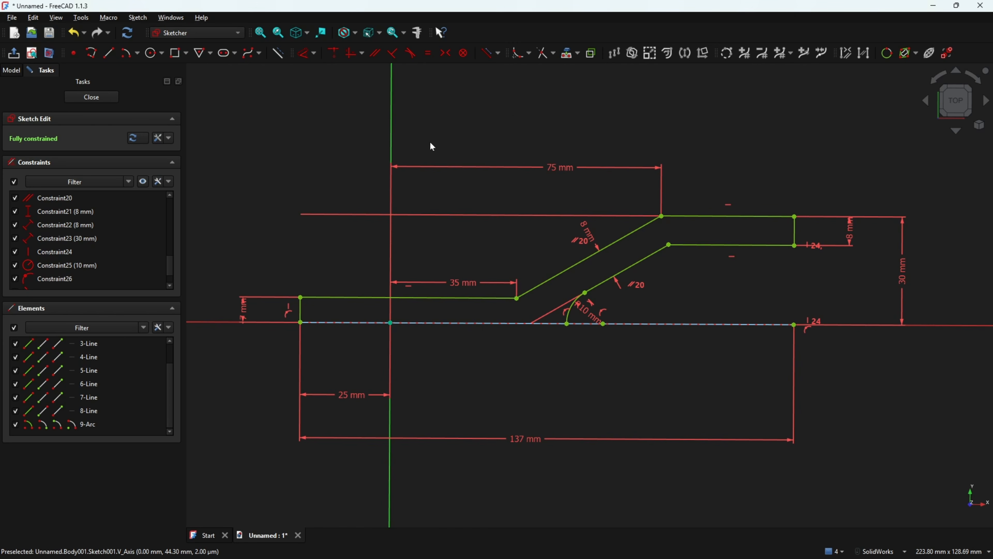
# Fillet the three bends of the sloped arm: lower-left, upper, and inner corners
pyautogui.click(519, 58)
pyautogui.click(535, 287)
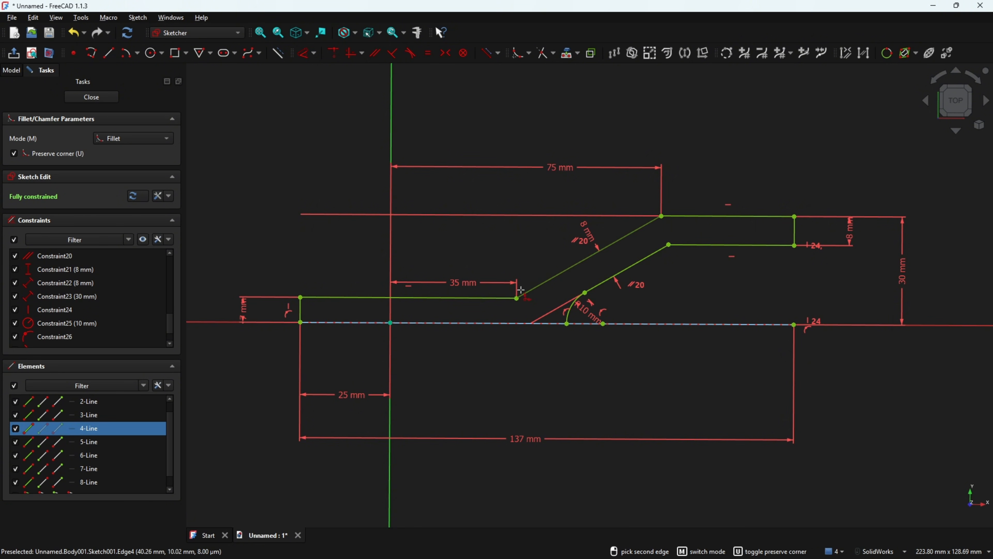
pyautogui.click(497, 297)
pyautogui.click(652, 224)
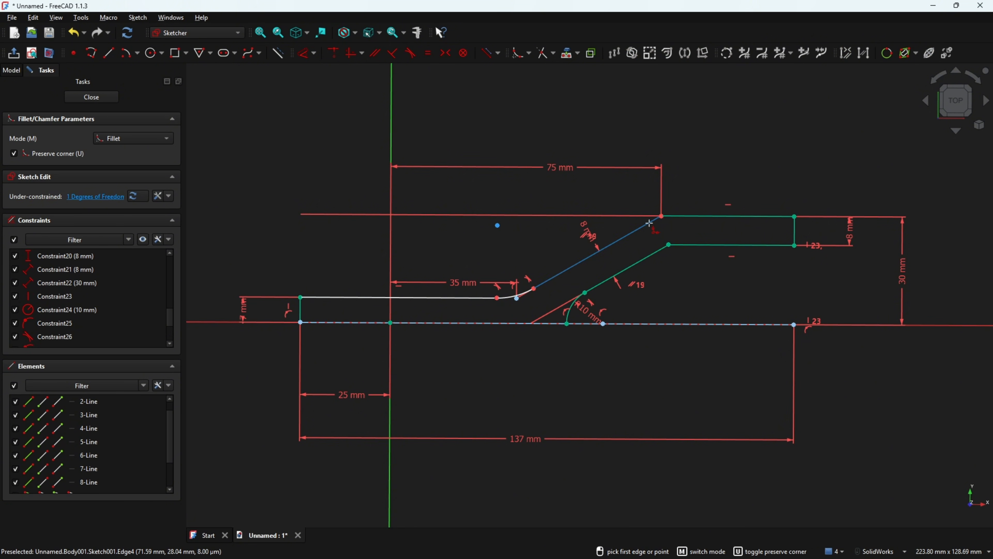
pyautogui.click(682, 216)
pyautogui.click(654, 256)
pyautogui.click(700, 245)
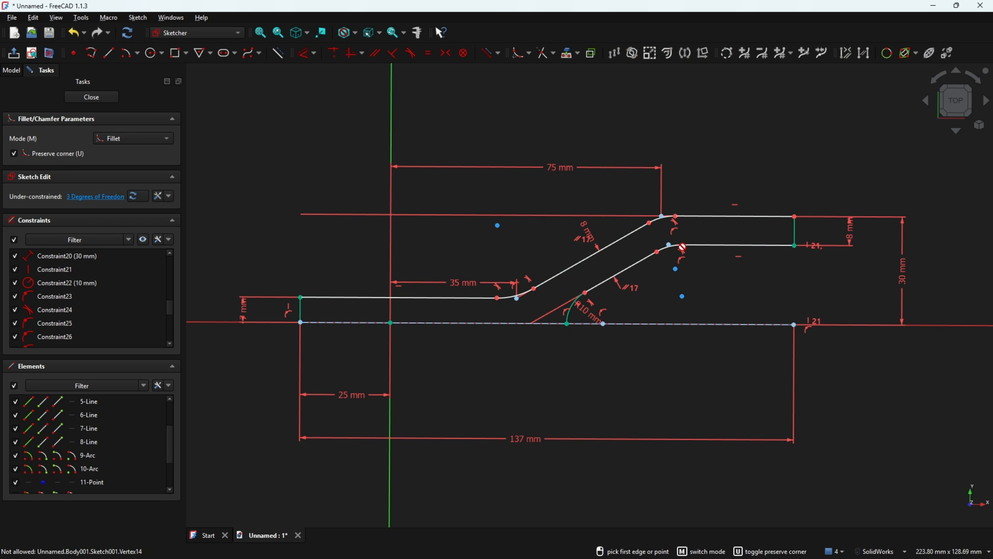
pyautogui.press('Escape')
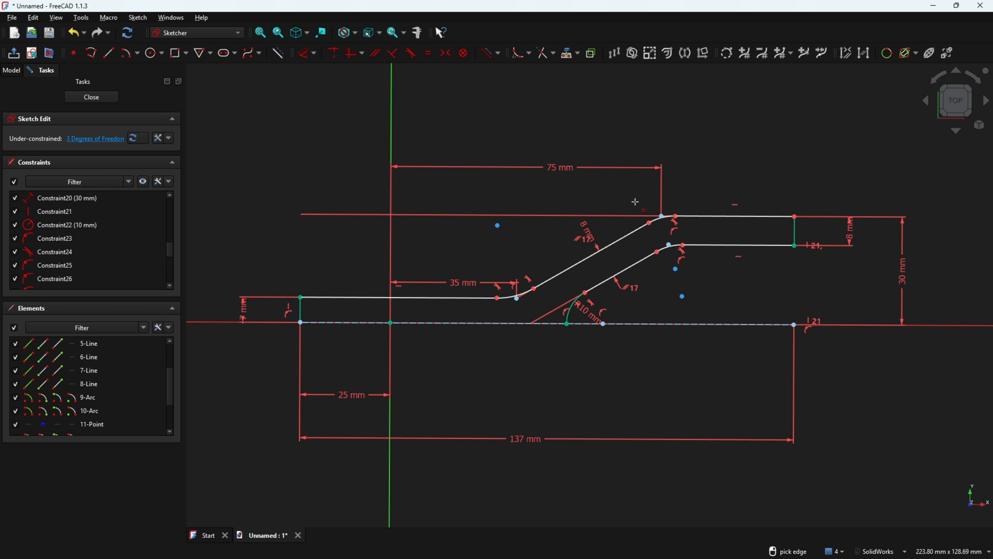
# Make the three fillets equal and dimension their radius 20 mm
pyautogui.scroll(4, 635, 202)
pyautogui.click(721, 225)
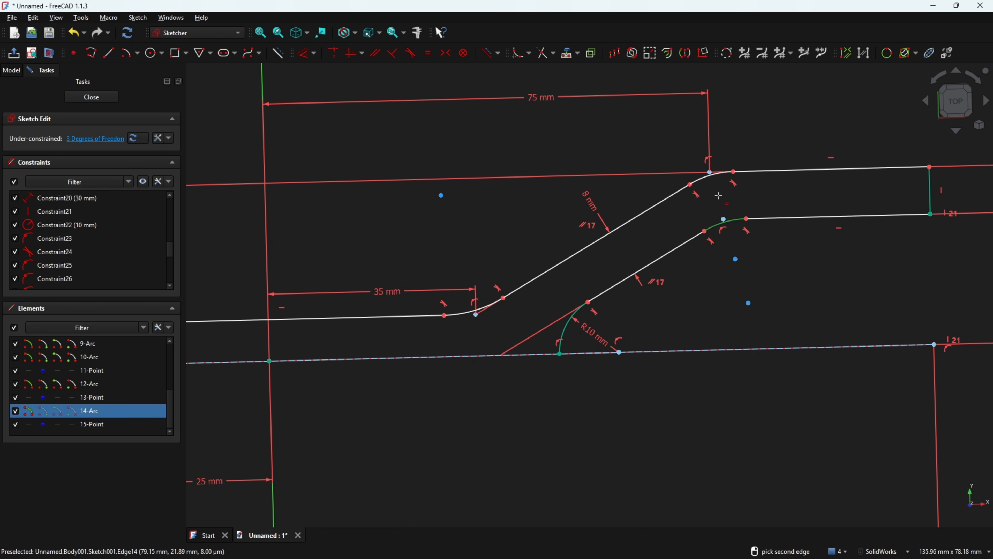
pyautogui.click(702, 180)
pyautogui.click(702, 178)
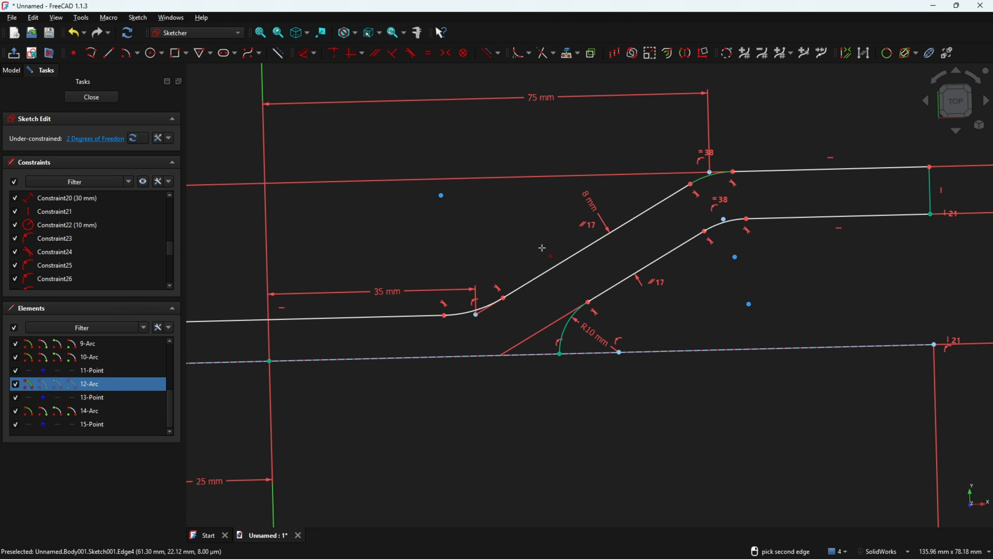
pyautogui.click(469, 317)
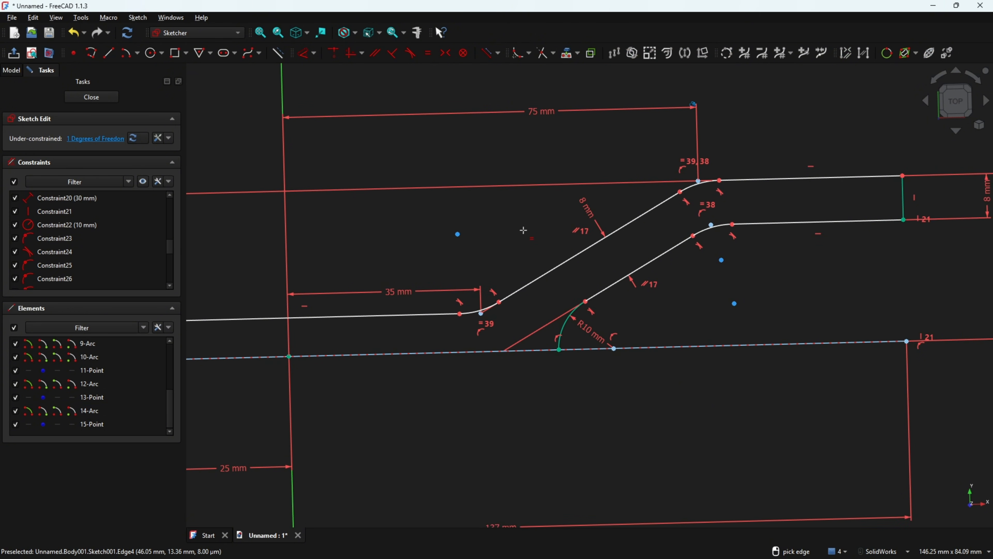
pyautogui.click(304, 58)
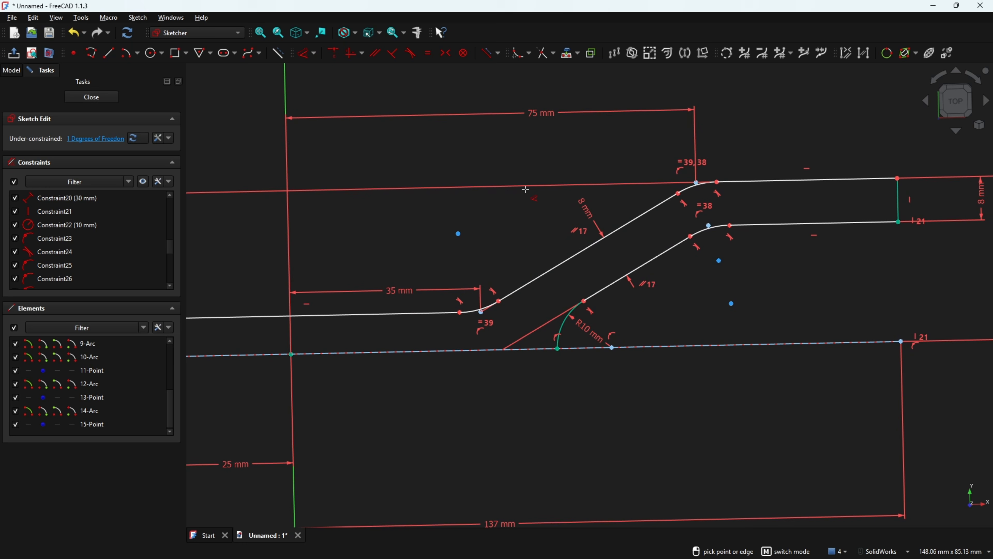
pyautogui.click(707, 235)
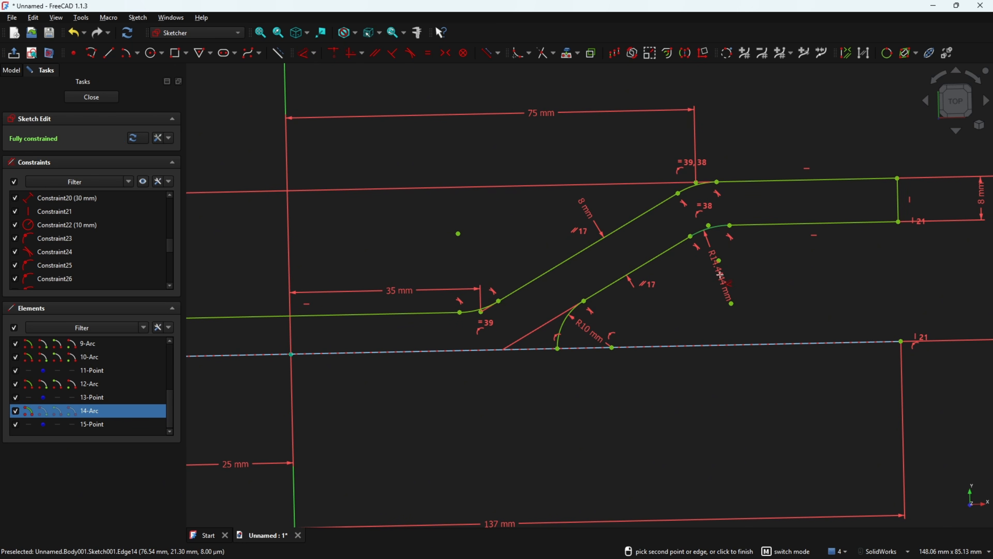
pyautogui.click(723, 279)
pyautogui.write('20')
pyautogui.press('Return')
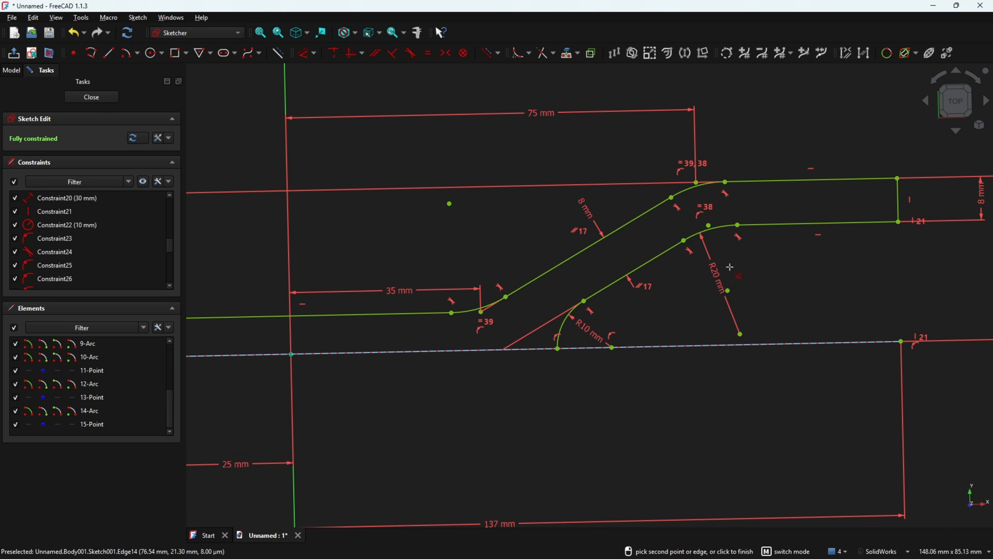
pyautogui.scroll(-5, 735, 242)
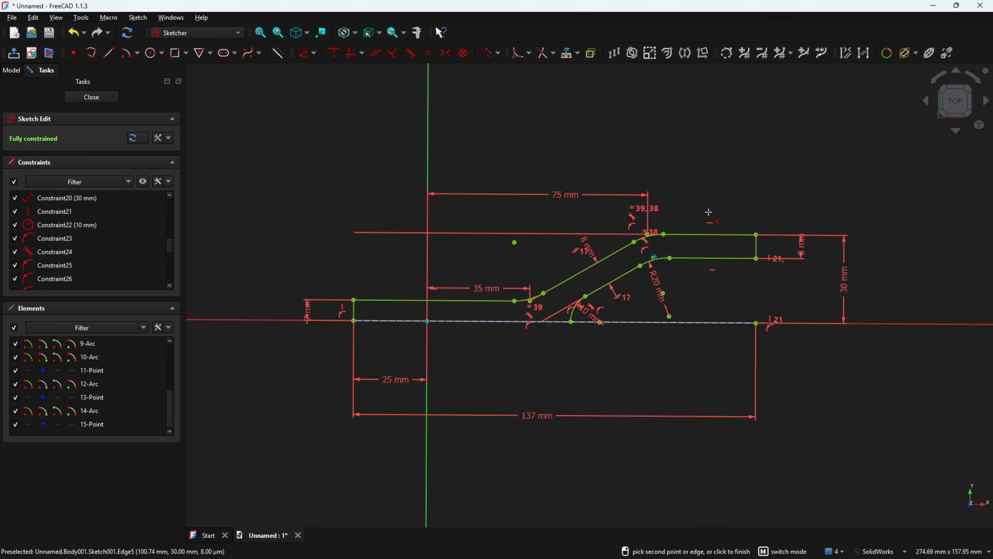
pyautogui.press('Escape')
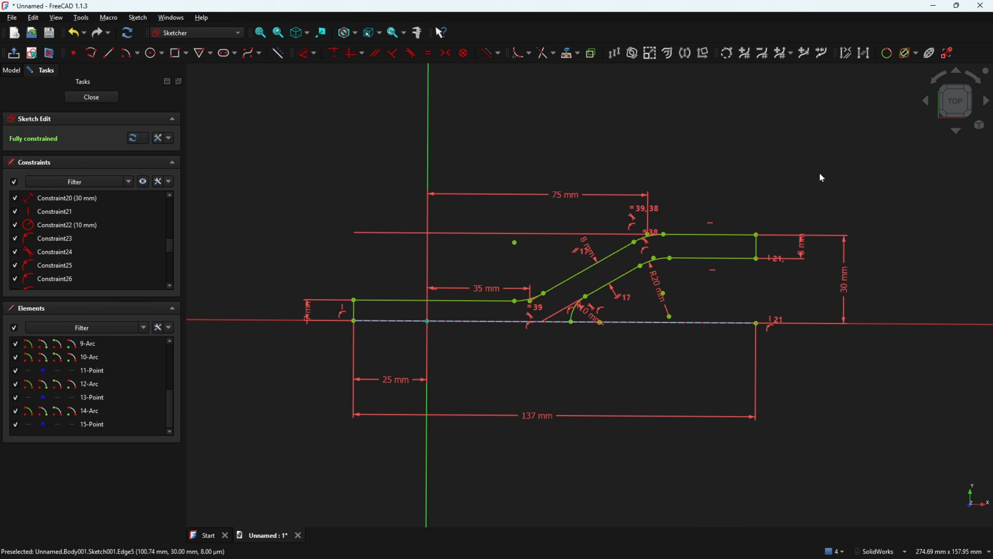
# In top view, draw the baseline from the bottom-left corner to the R10 arc, closing the profile
pyautogui.click(948, 107)
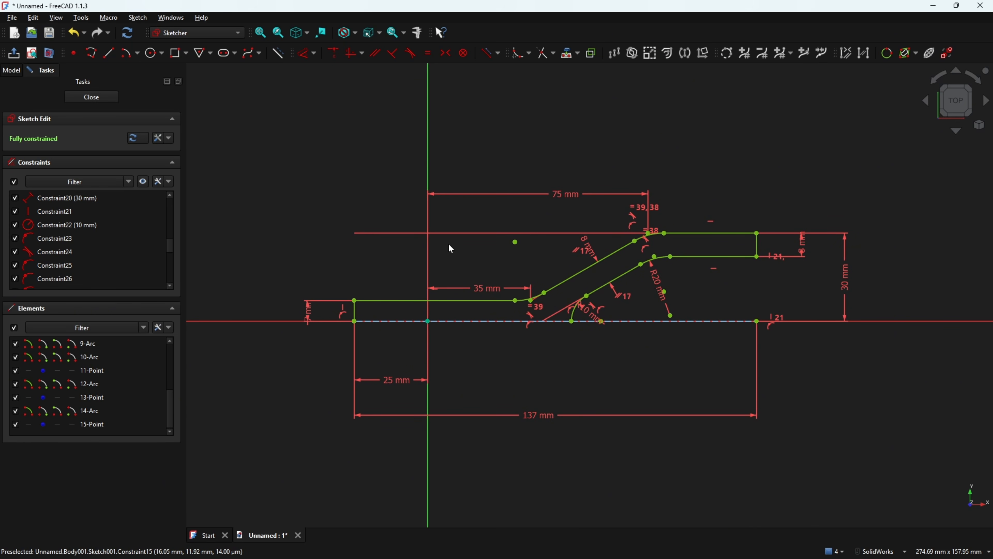
pyautogui.click(108, 52)
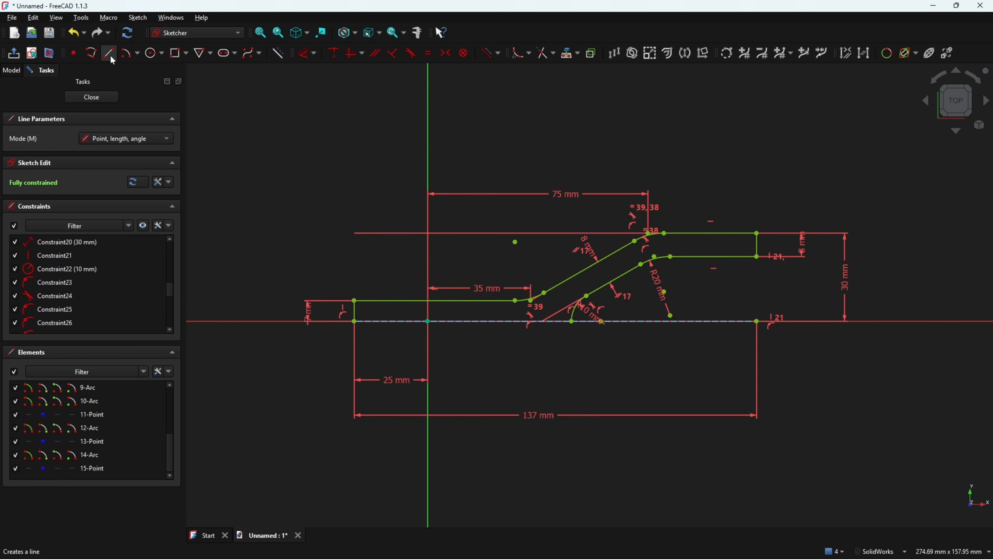
pyautogui.click(353, 321)
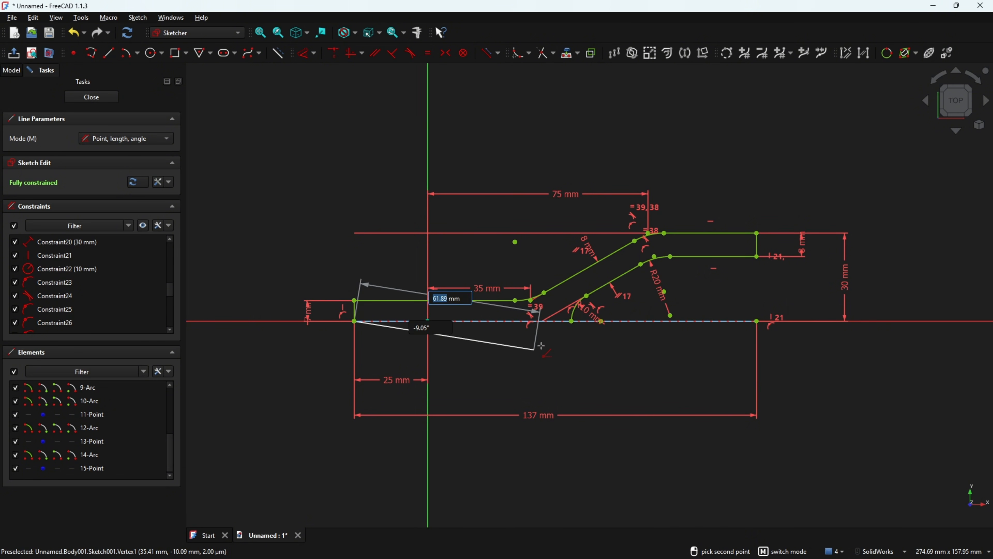
pyautogui.click(572, 322)
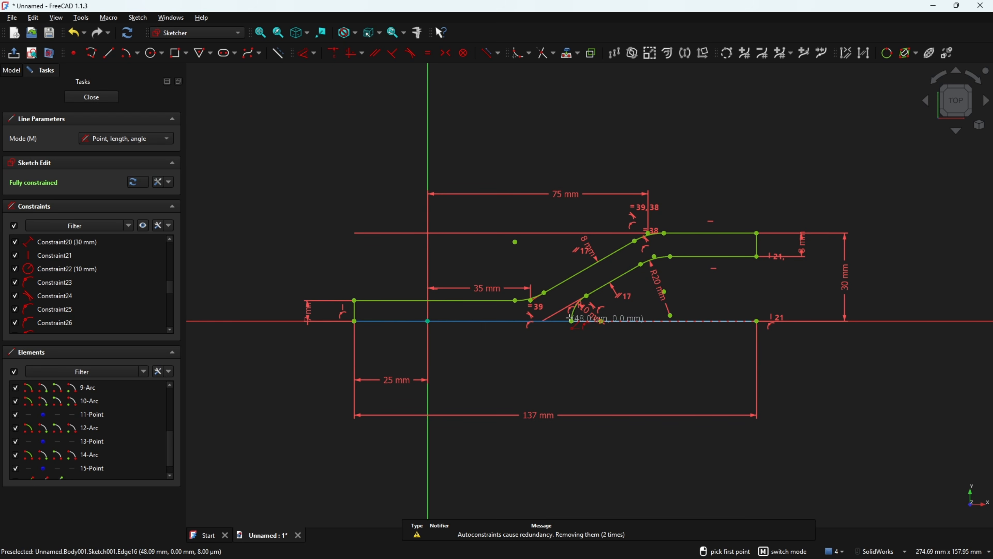
pyautogui.scroll(2, 572, 318)
pyautogui.scroll(-3, 577, 317)
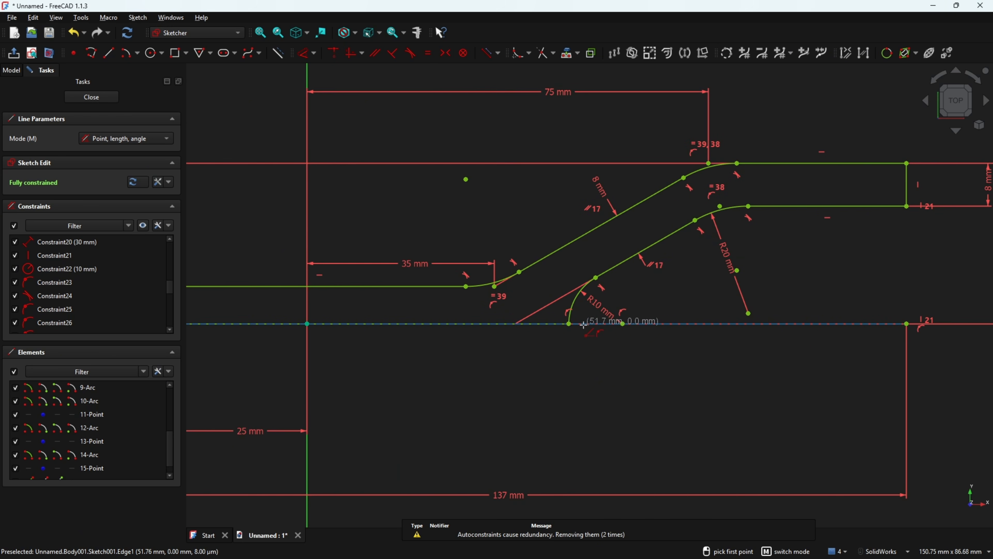
pyautogui.press('Escape')
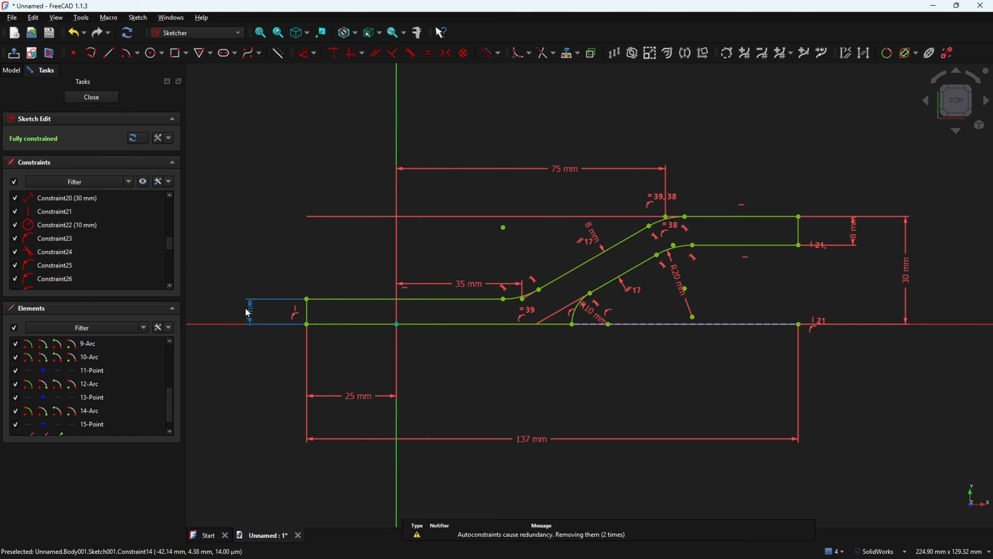
# Move the 7, 25, 137, 8 and 30 mm dimensions near the profile, then leave the sketch and start a Pad
pyautogui.moveTo(245, 309); pyautogui.dragTo(334, 274)
pyautogui.moveTo(359, 396); pyautogui.dragTo(355, 345)
pyautogui.moveTo(536, 456); pyautogui.dragTo(533, 360)
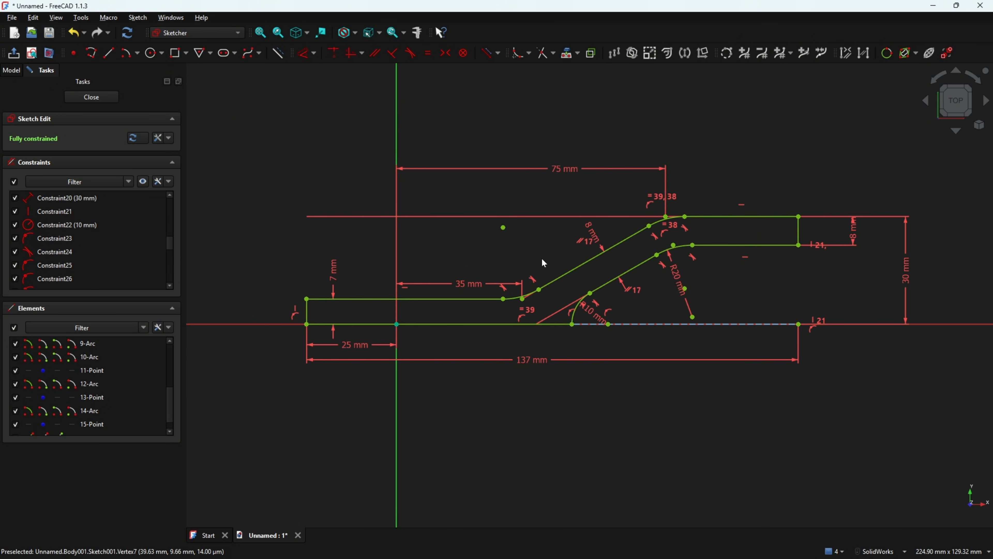
pyautogui.scroll(1, 630, 192)
pyautogui.scroll(2, 632, 196)
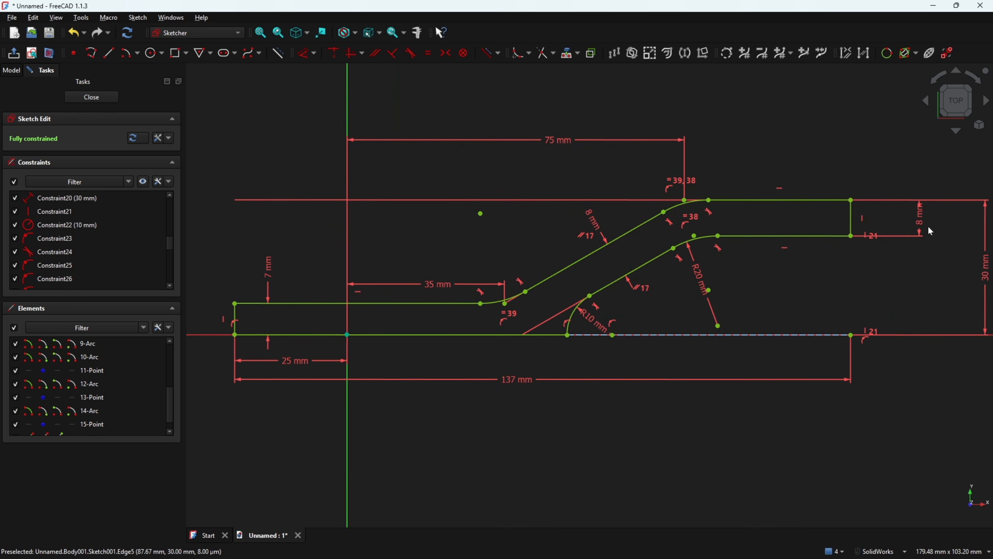
pyautogui.moveTo(927, 225)
pyautogui.mouseDown()
pyautogui.moveTo(897, 244)
pyautogui.moveTo(797, 259)
pyautogui.mouseUp()
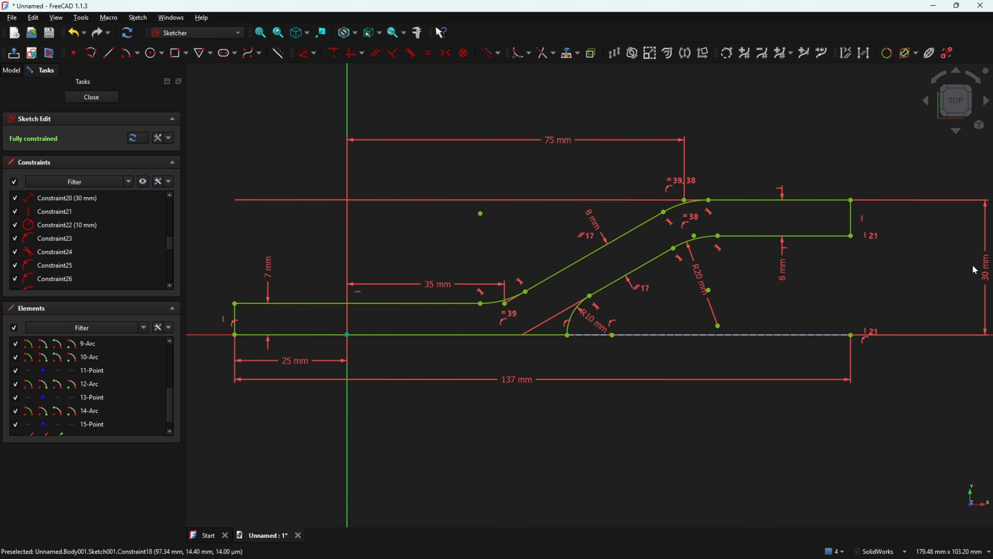
pyautogui.moveTo(980, 266); pyautogui.dragTo(872, 274)
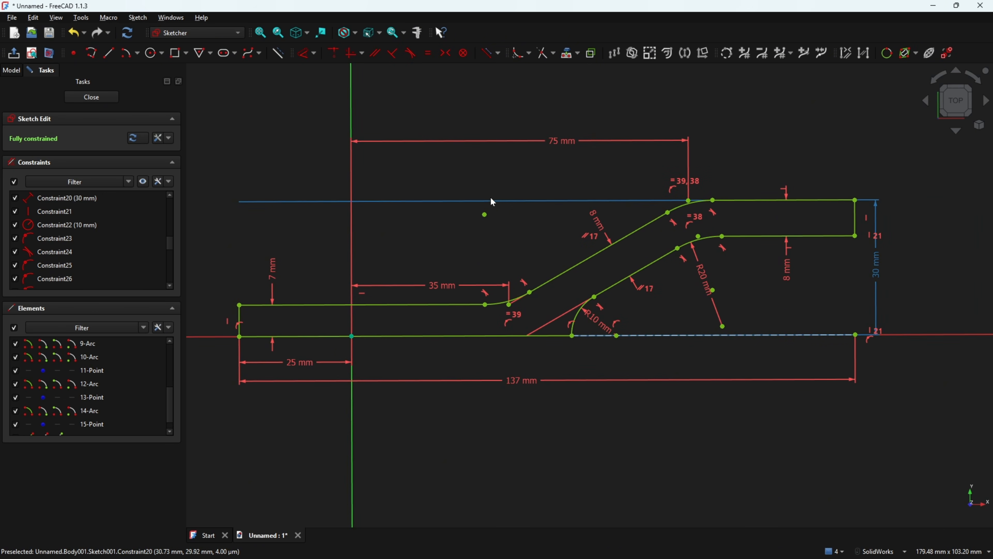
pyautogui.click(14, 53)
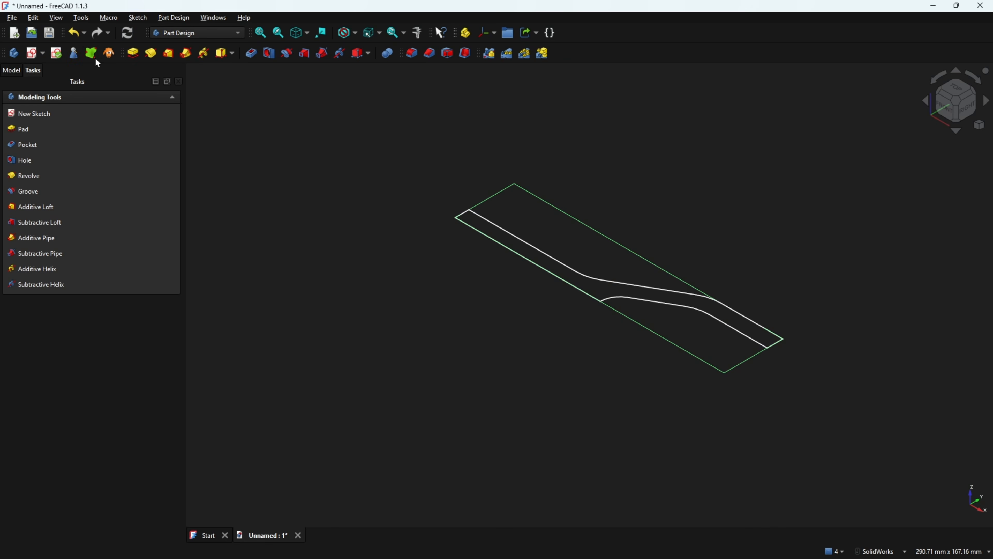
pyautogui.click(133, 52)
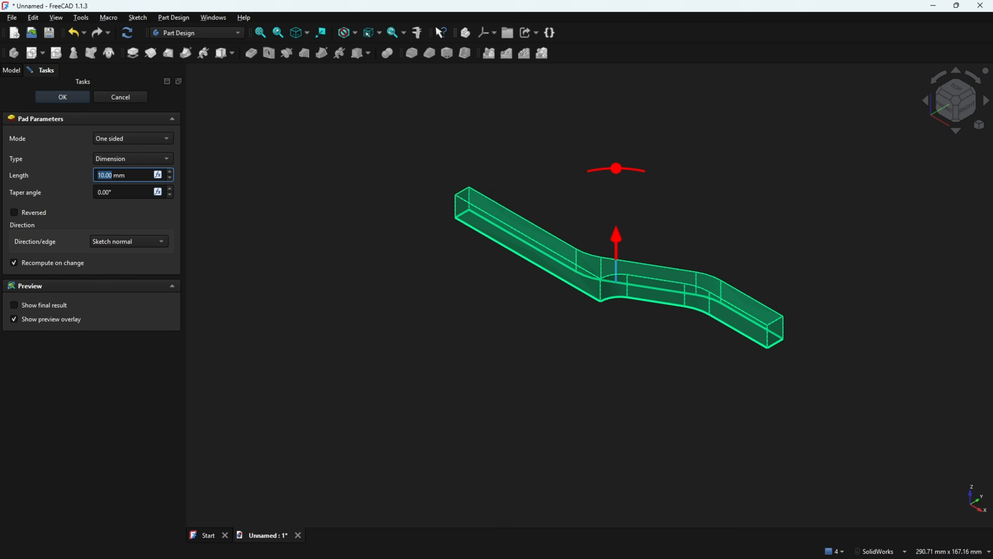
# Write a red 60 above the drawing's plan view, then return to FreeCAD's Pad preview
pyautogui.hotkey('alt', 'Tab')
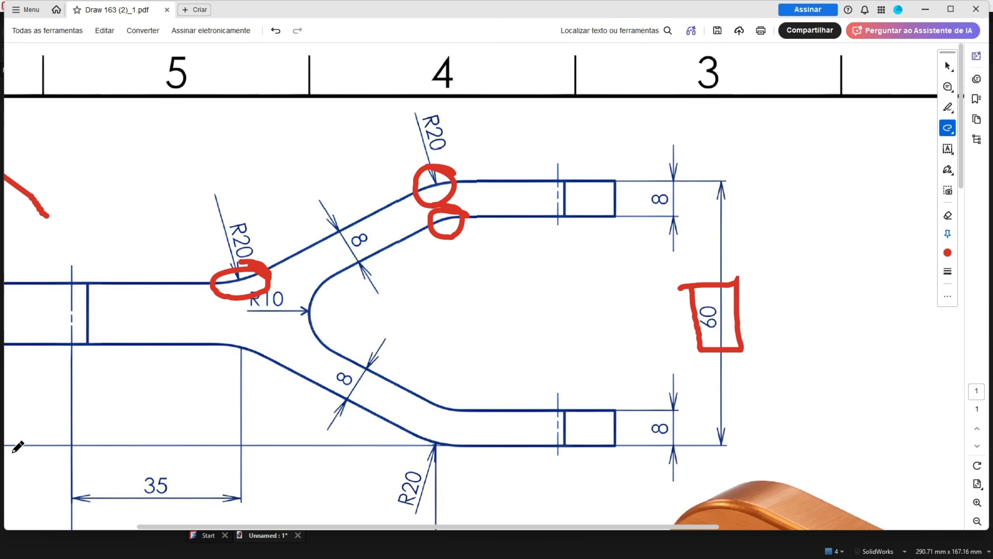
pyautogui.keyDown('ctrl'); pyautogui.scroll(-5, 285, 345); pyautogui.keyUp('ctrl')
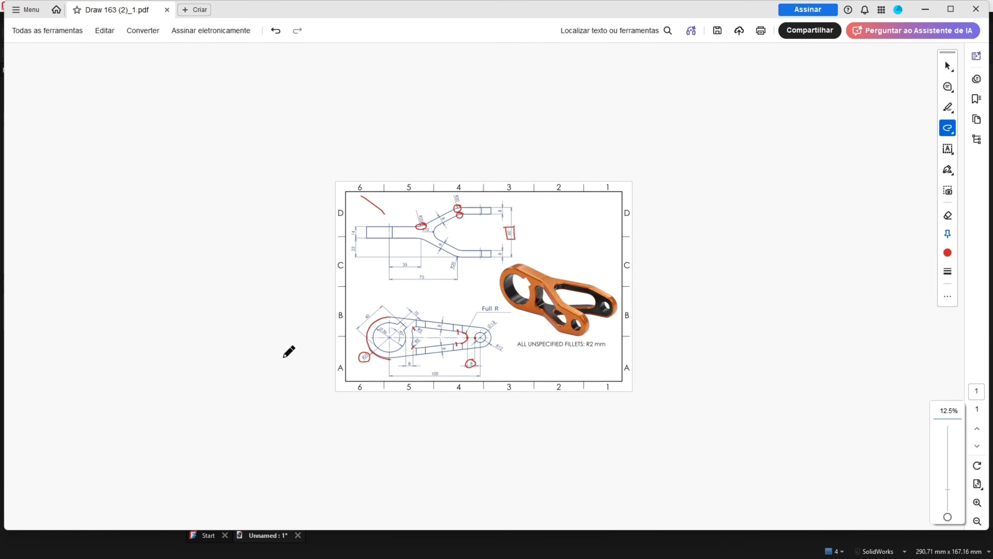
pyautogui.keyDown('ctrl'); pyautogui.scroll(2, 289, 352); pyautogui.keyUp('ctrl')
pyautogui.moveTo(217, 304)
pyautogui.mouseDown()
pyautogui.moveTo(209, 323)
pyautogui.moveTo(222, 321)
pyautogui.mouseUp()
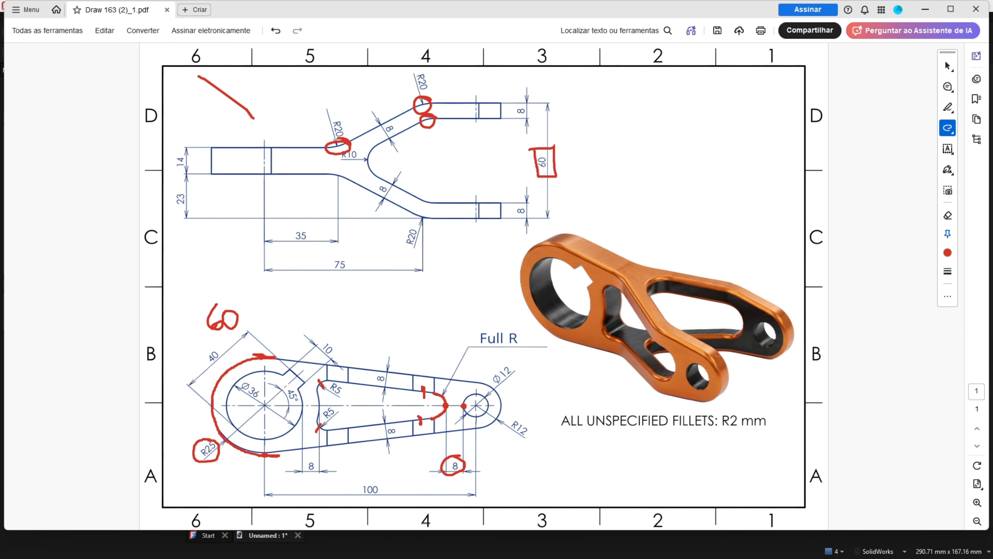
pyautogui.hotkey('alt', 'Tab')
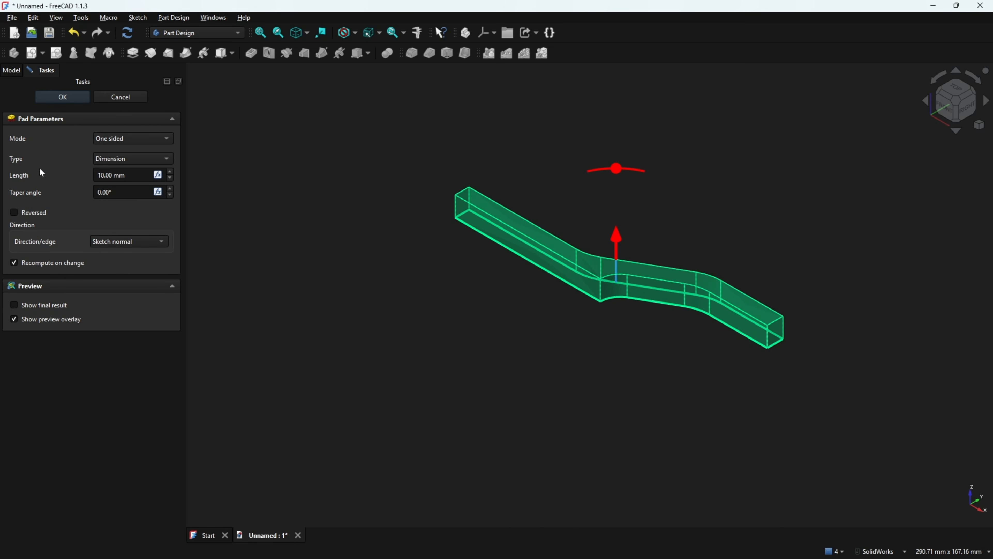
# Pad the fork profile 60 mm in Symmetric mode about the sketch plane
pyautogui.click(125, 137)
pyautogui.click(124, 165)
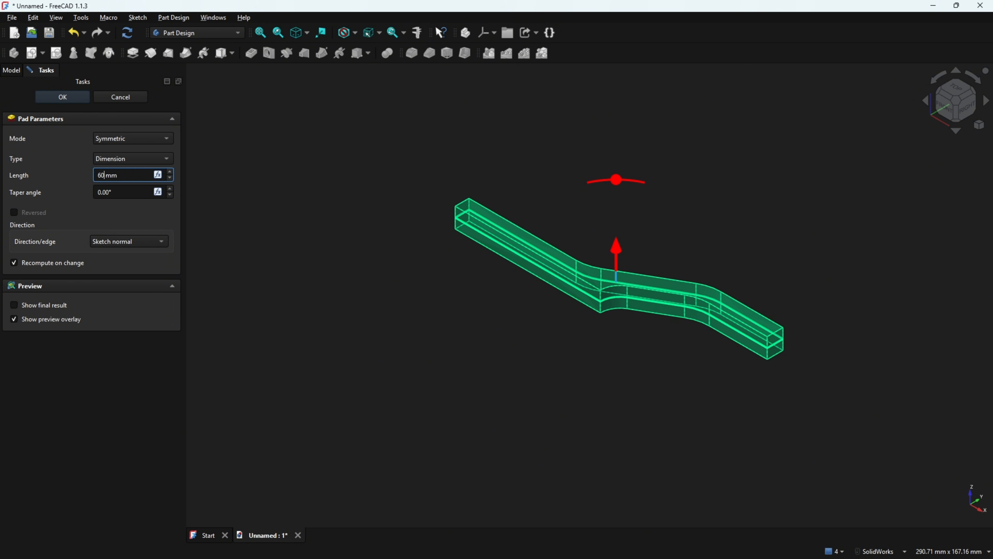
pyautogui.write('60')
pyautogui.click(75, 95)
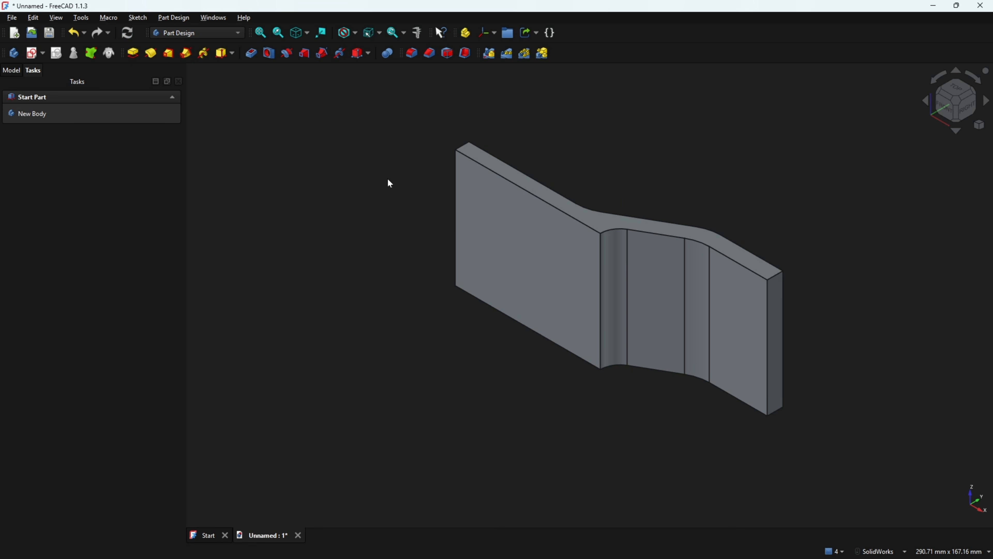
# Mirror the padded fork across the Base XZ-plane
pyautogui.click(15, 70)
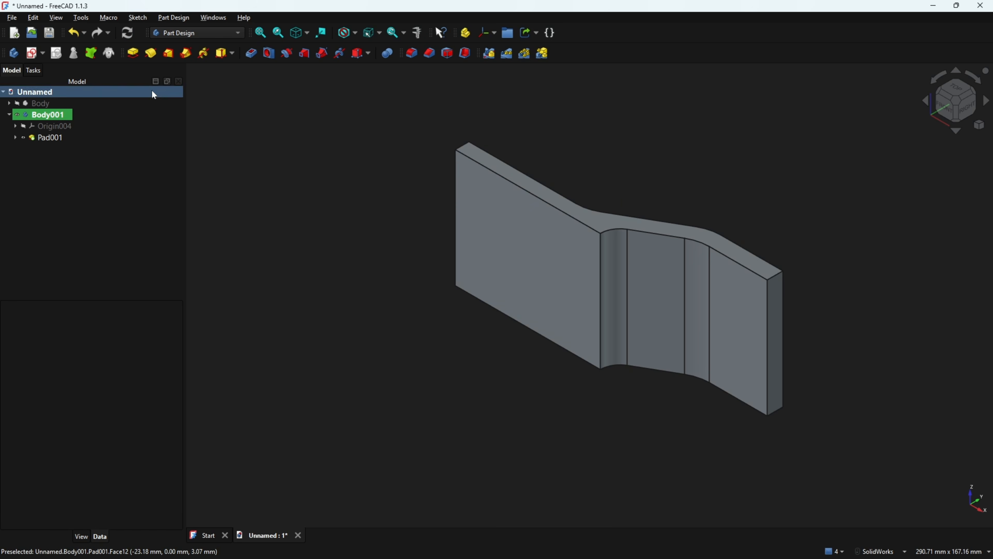
pyautogui.click(489, 53)
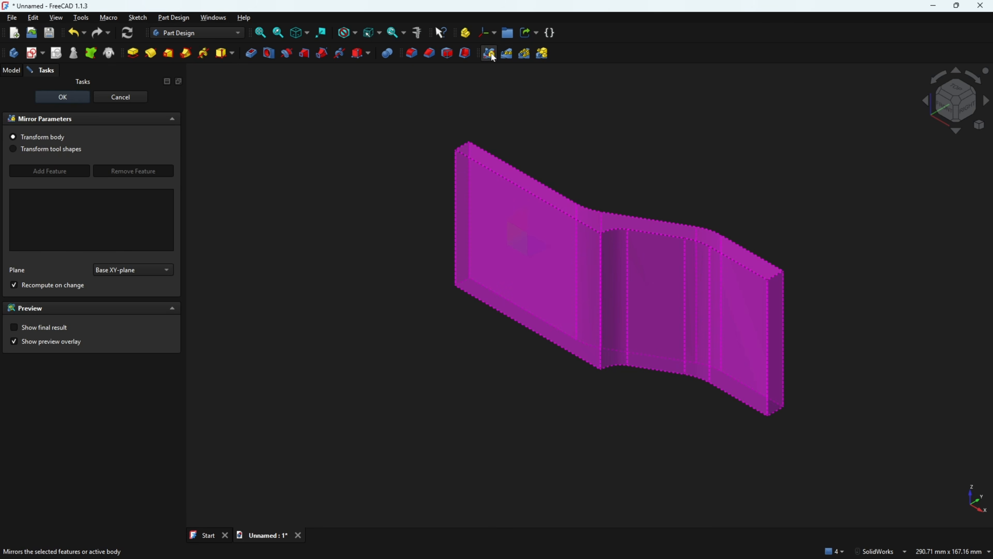
pyautogui.click(142, 267)
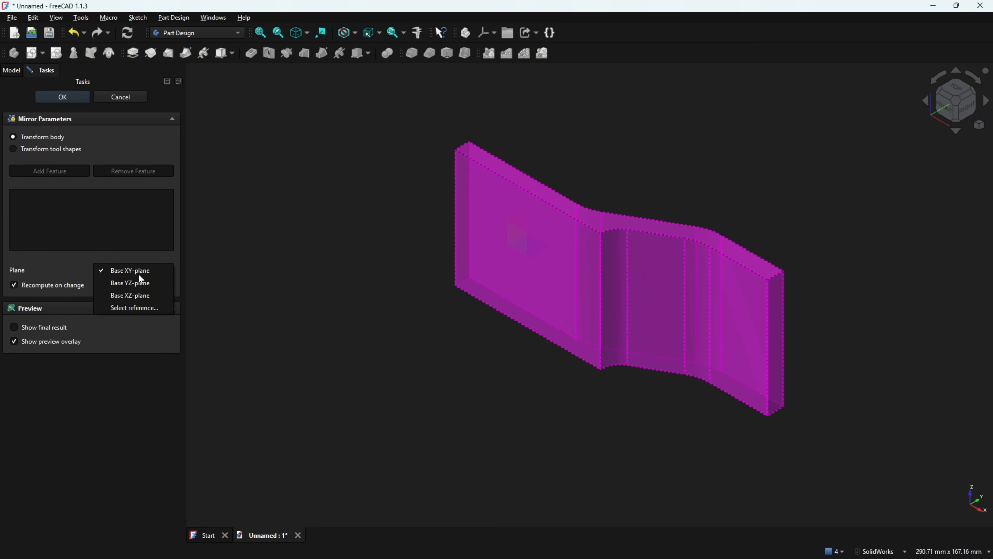
pyautogui.click(131, 293)
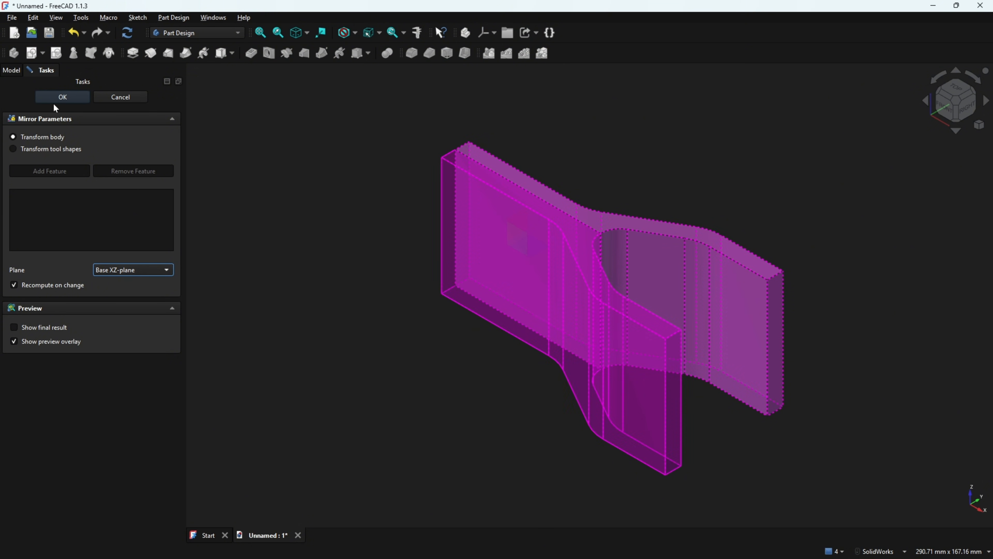
pyautogui.click(63, 98)
# Show the lever Body alongside the mirrored fork in an isometric-style view
pyautogui.moveTo(290, 206); pyautogui.dragTo(174, 185, button='middle')
pyautogui.moveTo(17, 103); pyautogui.dragTo(74, 149)
pyautogui.moveTo(239, 151); pyautogui.dragTo(305, 154, button='middle')
pyautogui.click(306, 158)
pyautogui.moveTo(364, 166); pyautogui.dragTo(343, 173, button='middle')
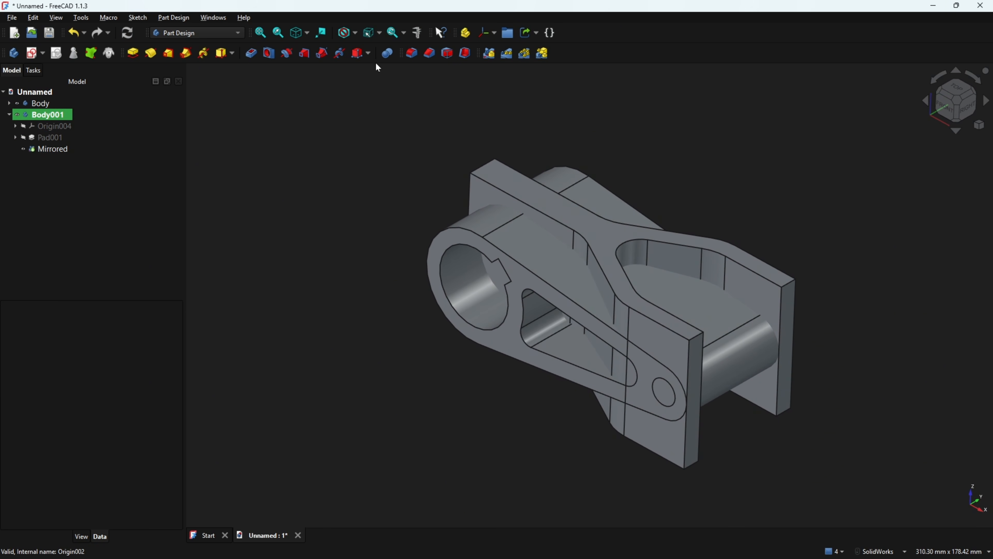
# Apply a Common boolean between Body001 and the lever Body
pyautogui.click(387, 56)
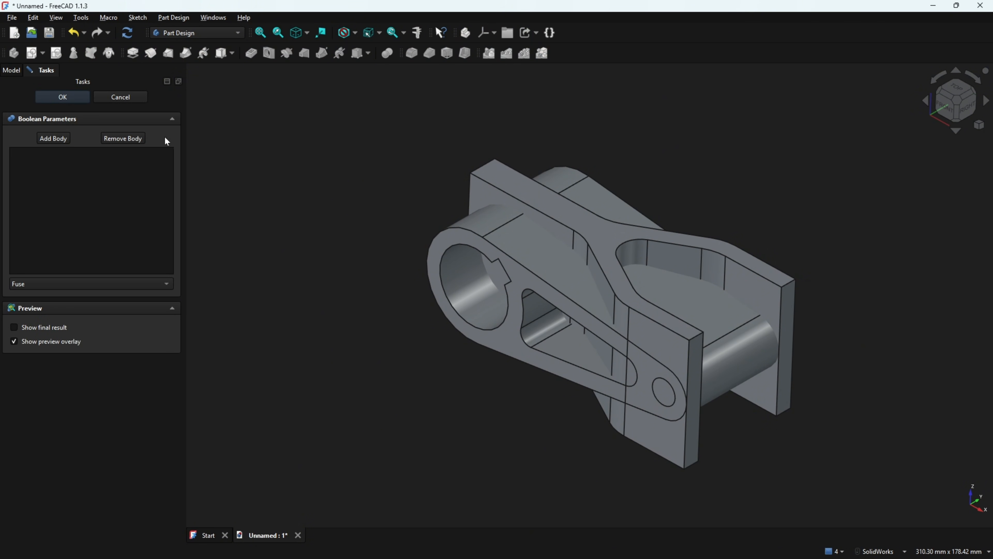
pyautogui.click(54, 139)
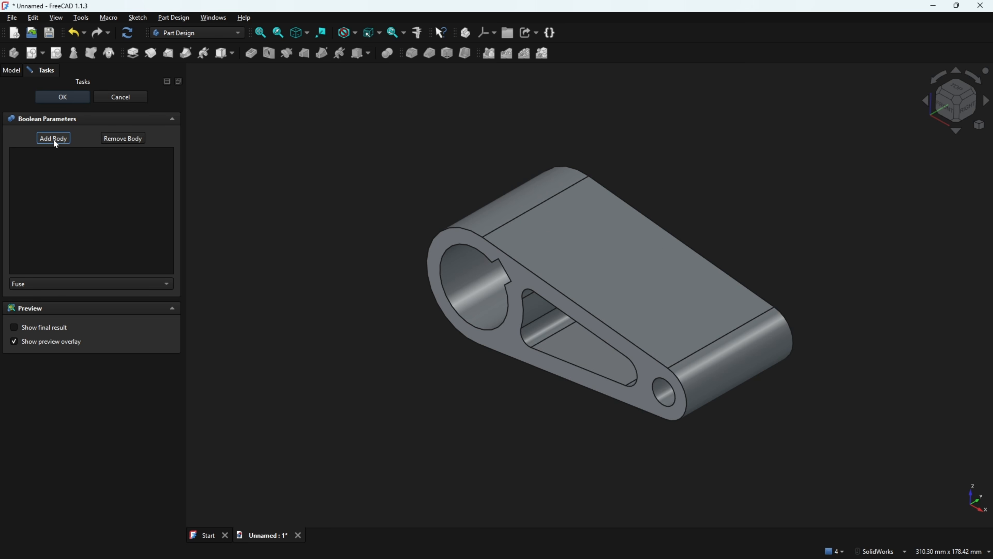
pyautogui.click(465, 208)
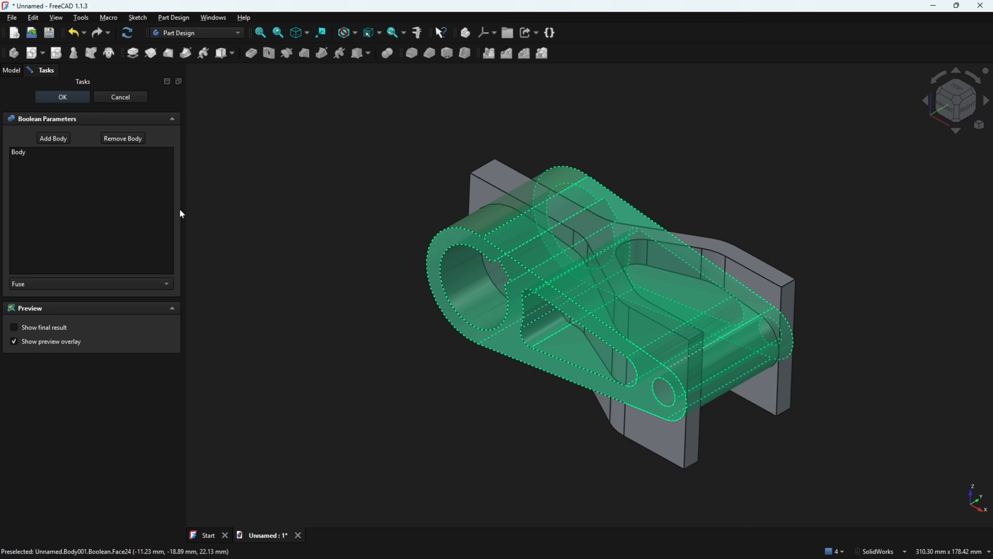
pyautogui.click(63, 282)
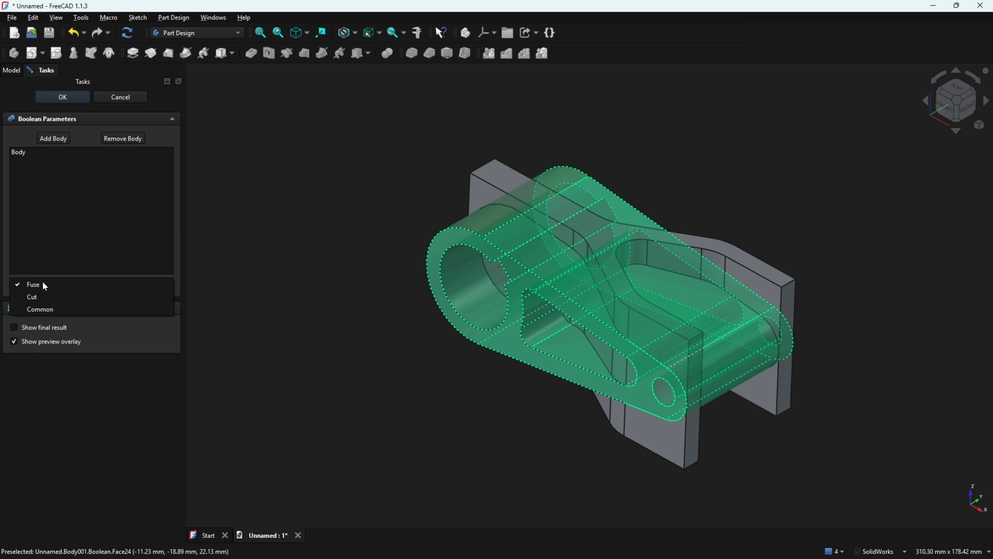
pyautogui.click(46, 310)
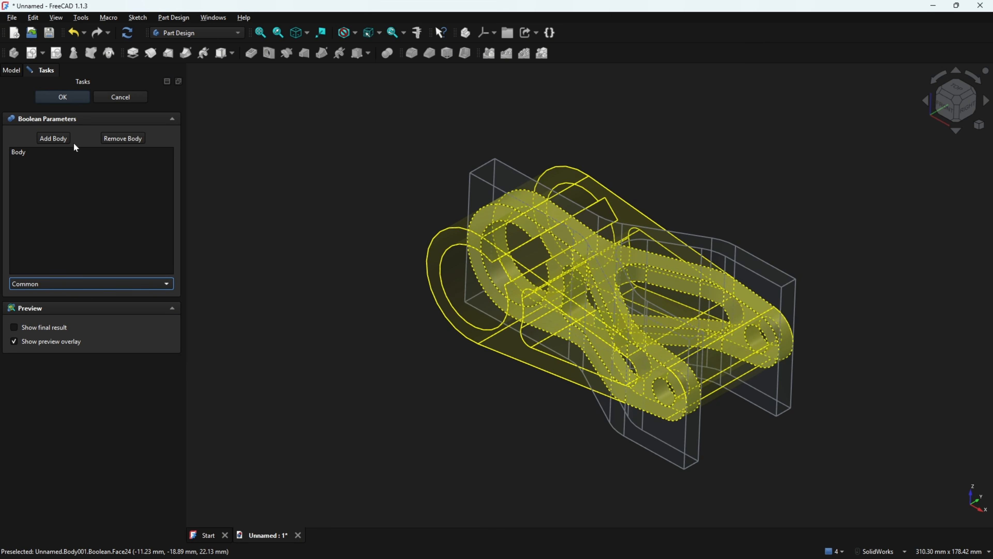
pyautogui.click(72, 96)
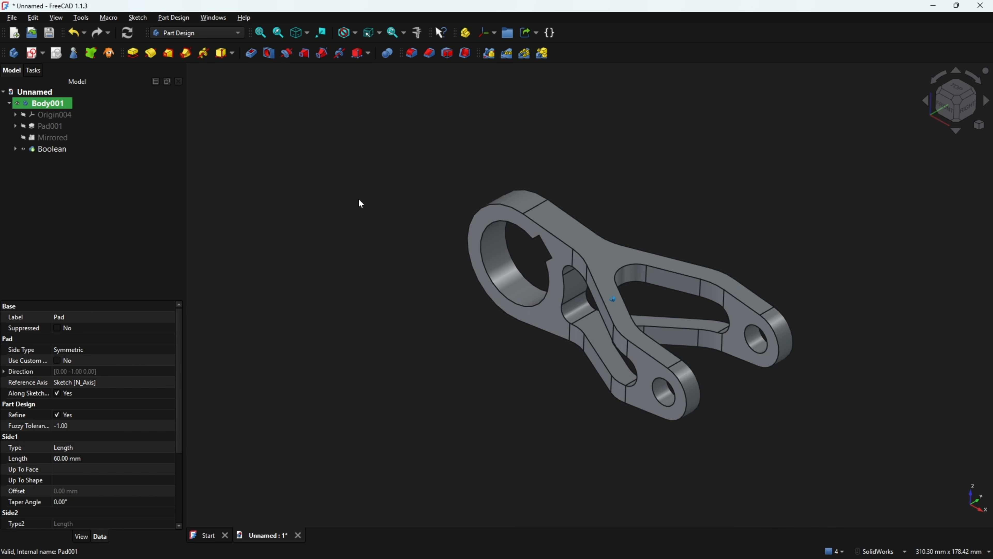
pyautogui.press('3')
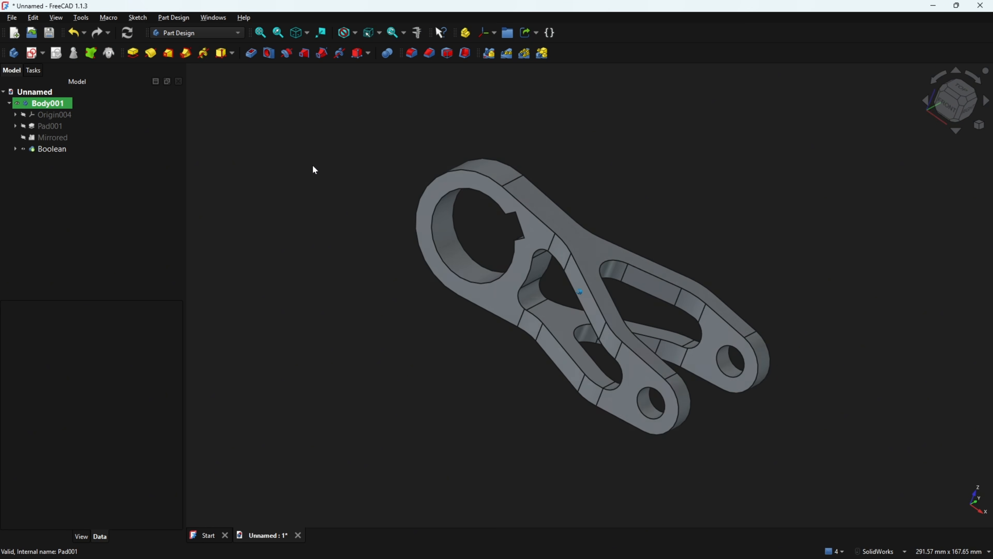
pyautogui.press('0')
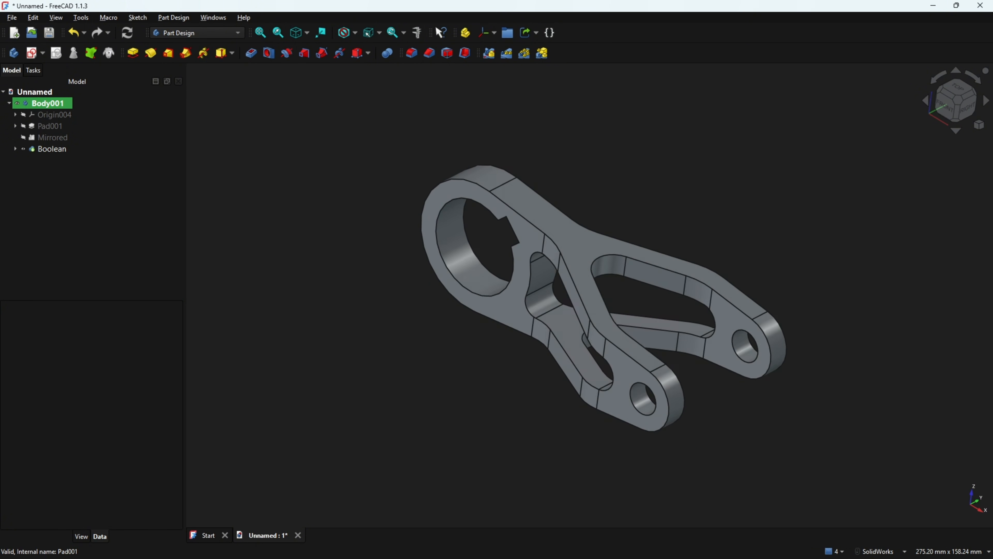
pyautogui.hotkey('alt', 'Tab')
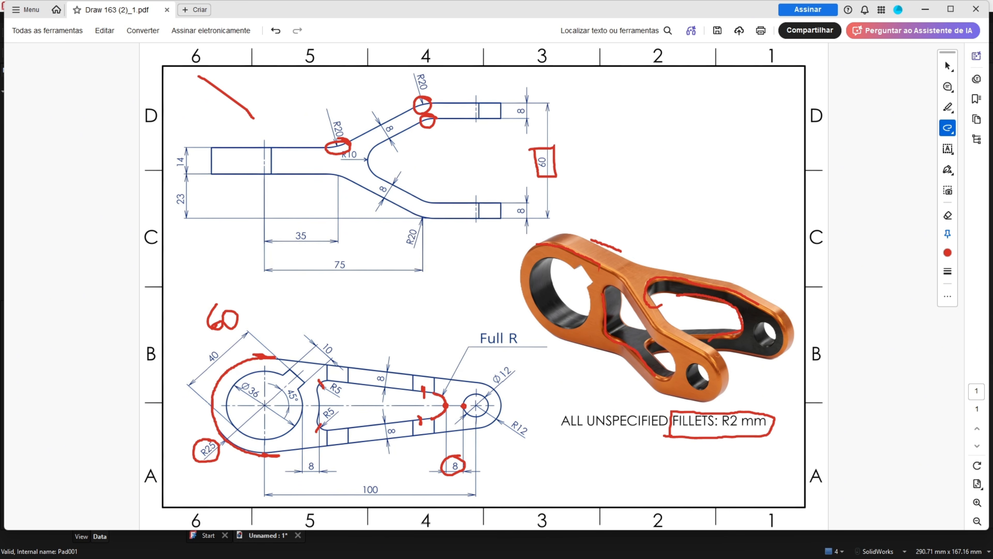
pyautogui.hotkey('alt', 'Tab')
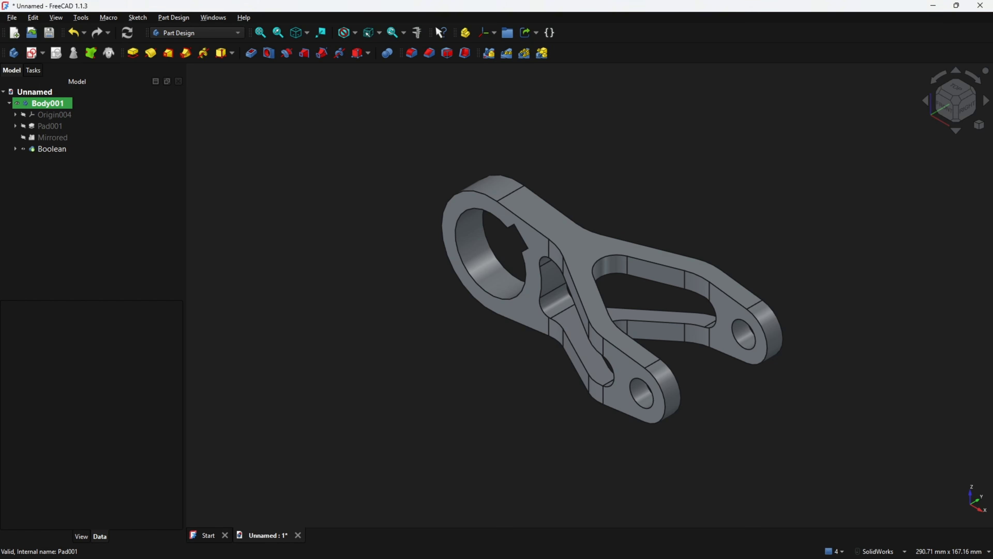
# Start a 2 mm fillet and select the outer outline and slot edges
pyautogui.click(411, 53)
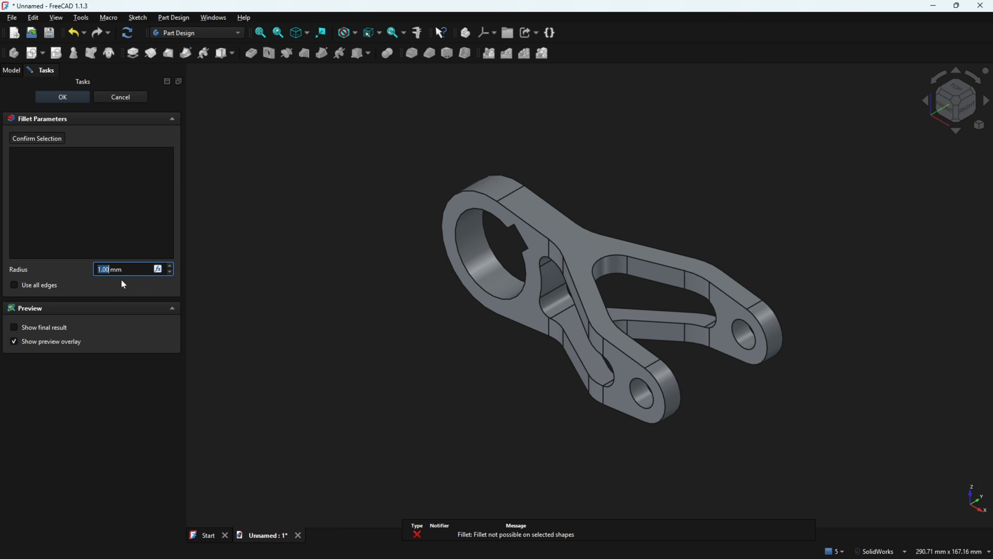
pyautogui.click(479, 193)
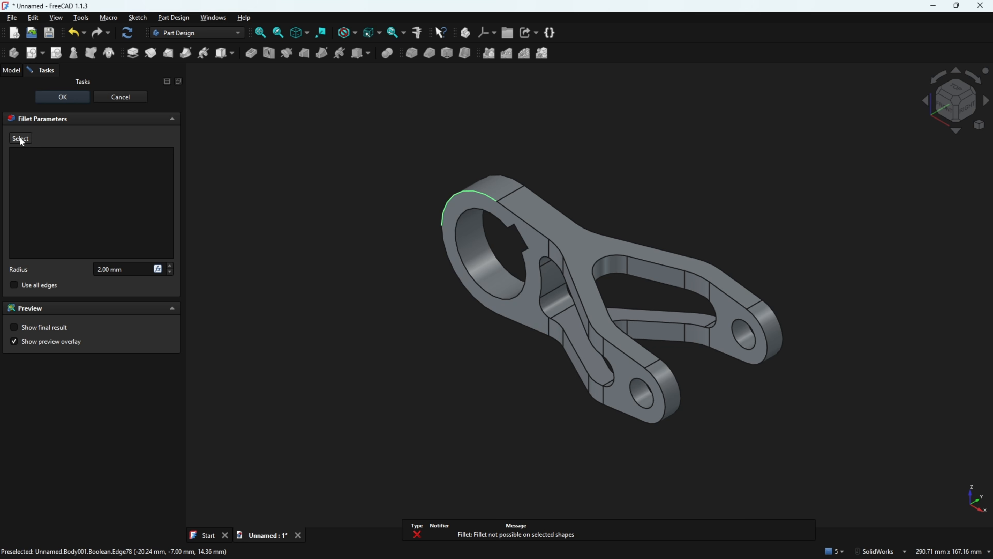
pyautogui.click(22, 140)
pyautogui.click(477, 190)
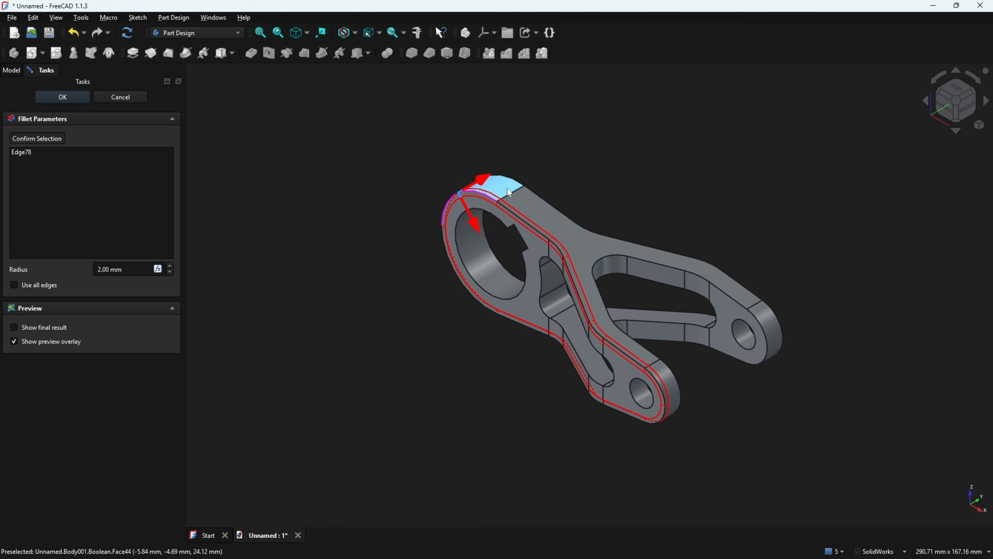
pyautogui.click(520, 183)
pyautogui.click(602, 262)
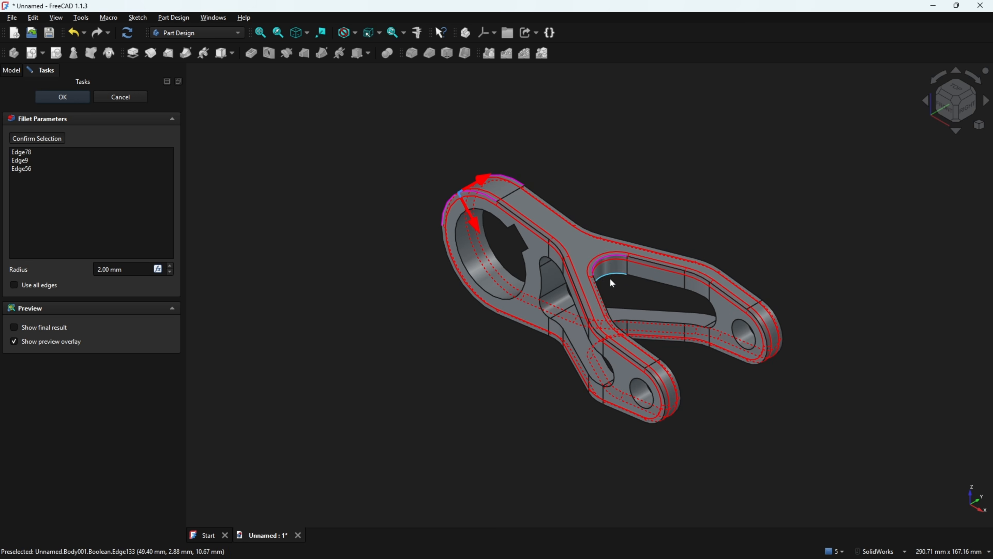
pyautogui.click(636, 320)
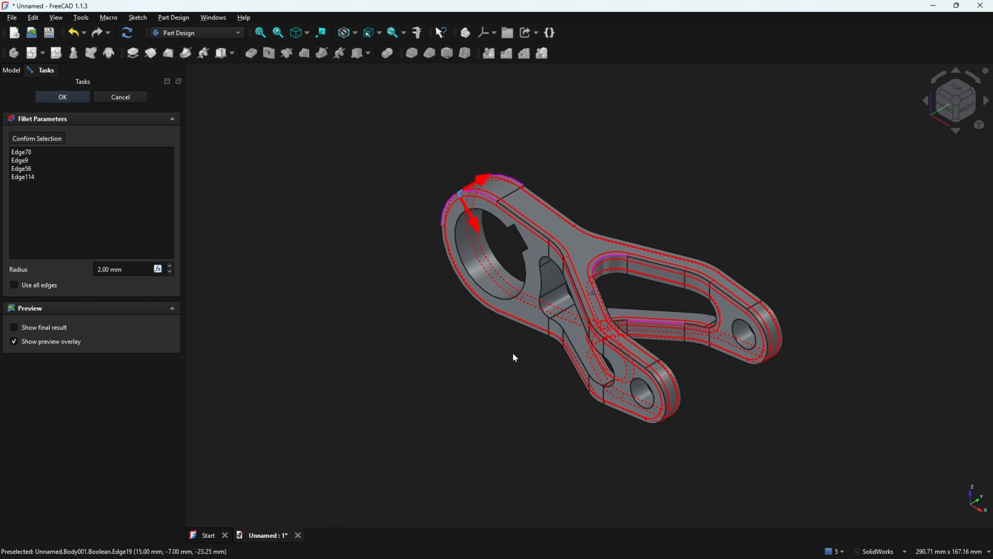
pyautogui.click(565, 330)
# Include a rear edge, apply the 2 mm fillet, and inspect the rounded lever
pyautogui.moveTo(708, 353); pyautogui.dragTo(563, 421, button='middle')
pyautogui.click(581, 334)
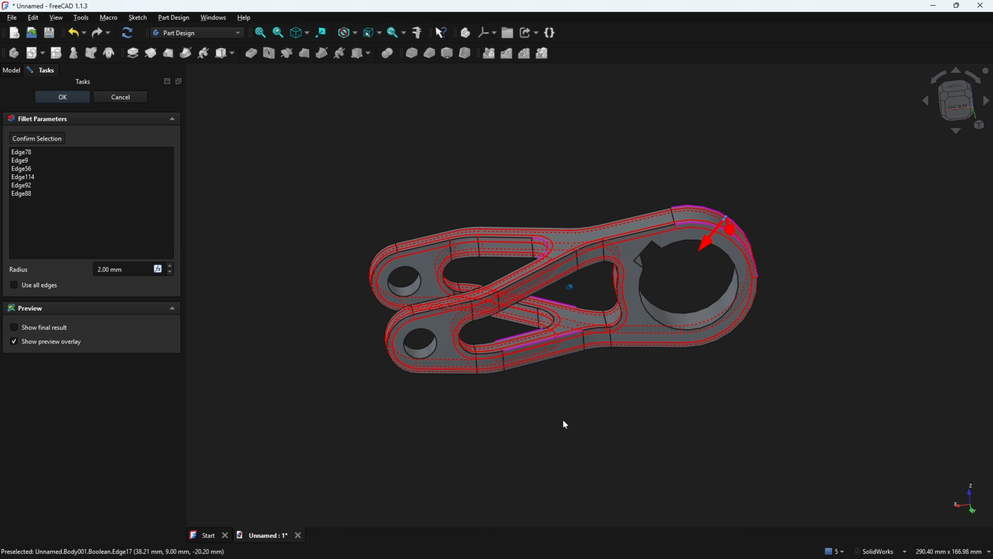
pyautogui.click(62, 97)
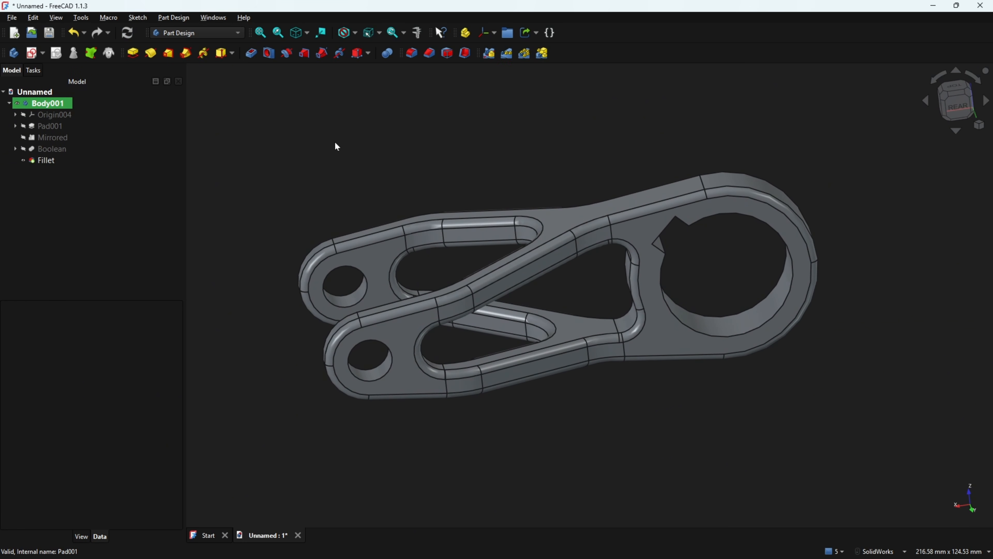
pyautogui.moveTo(337, 146); pyautogui.dragTo(505, 148, button='middle')
pyautogui.scroll(-1, 488, 149)
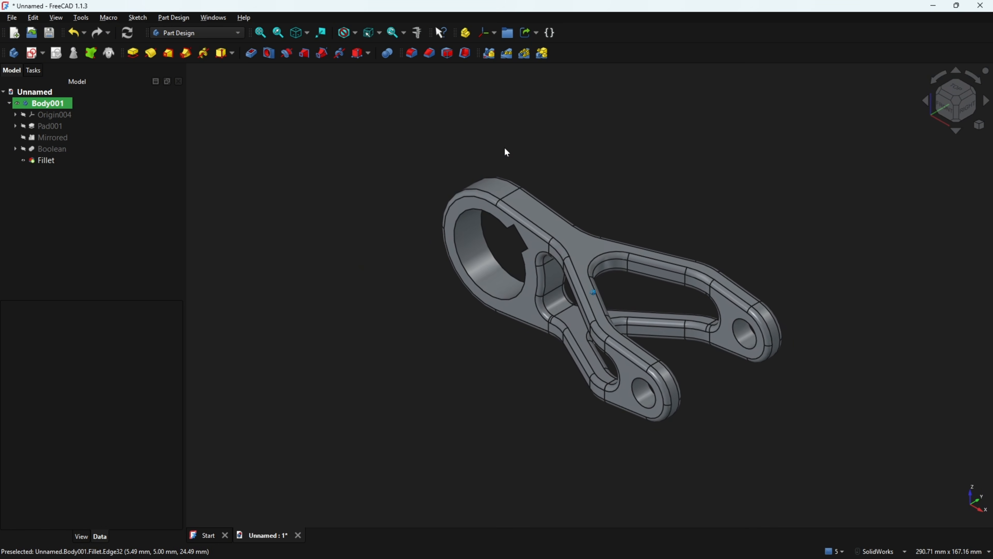